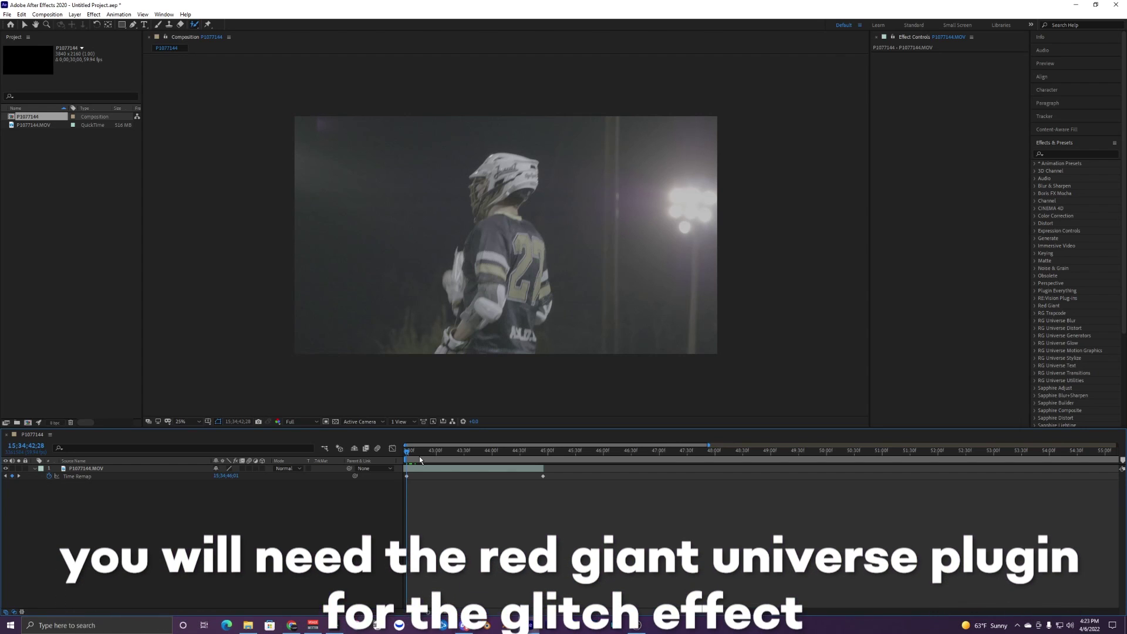
Step: Play back the P1077144.MOV clip from its start to review the footage
left_click(428, 469)
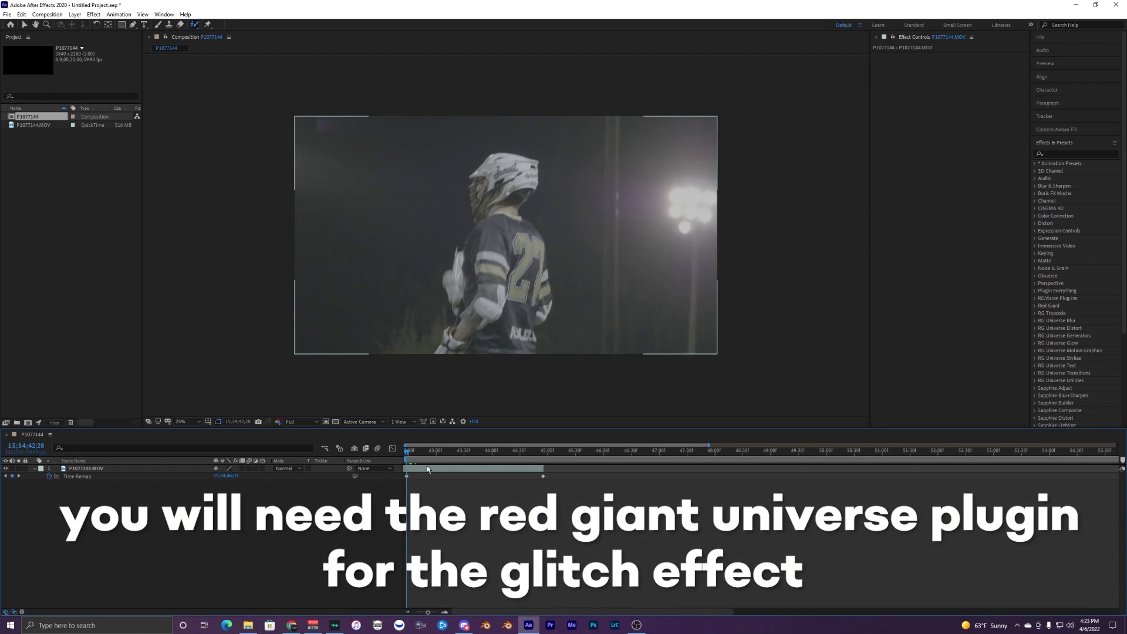
left_click_drag(411, 455, 405, 454)
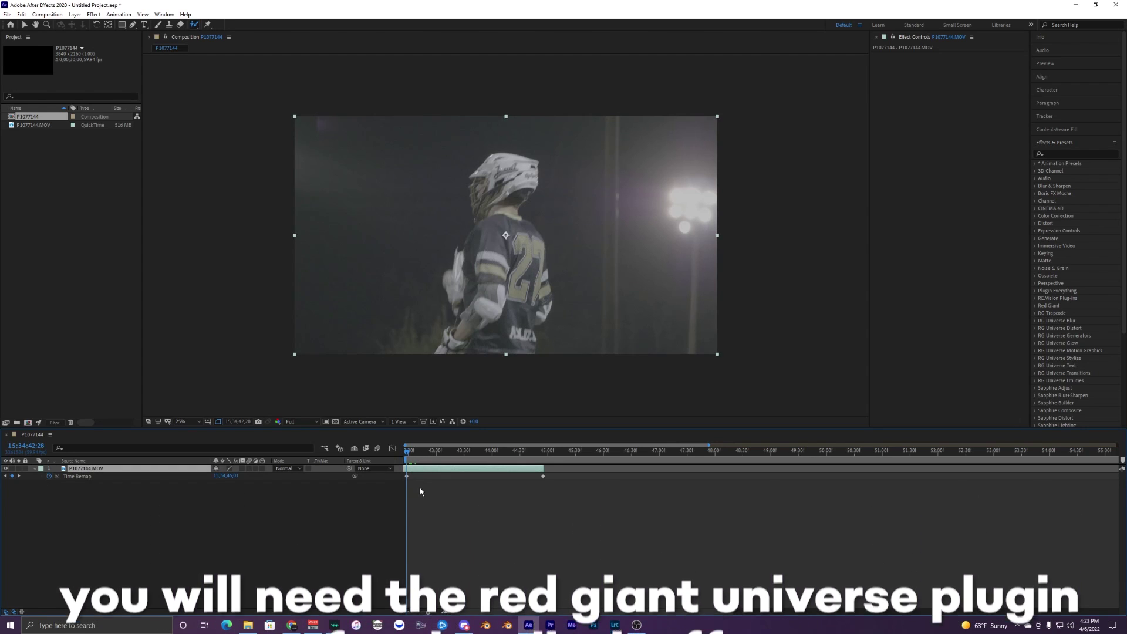
left_click(420, 490)
left_click(422, 470)
left_click(417, 481)
left_click(420, 470)
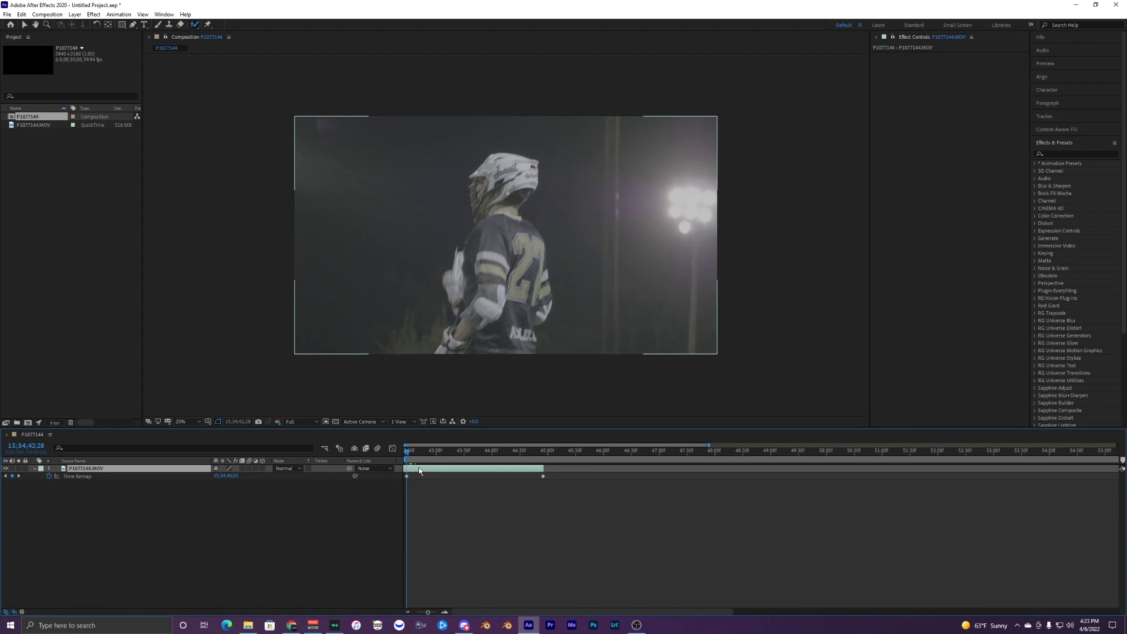
key("space")
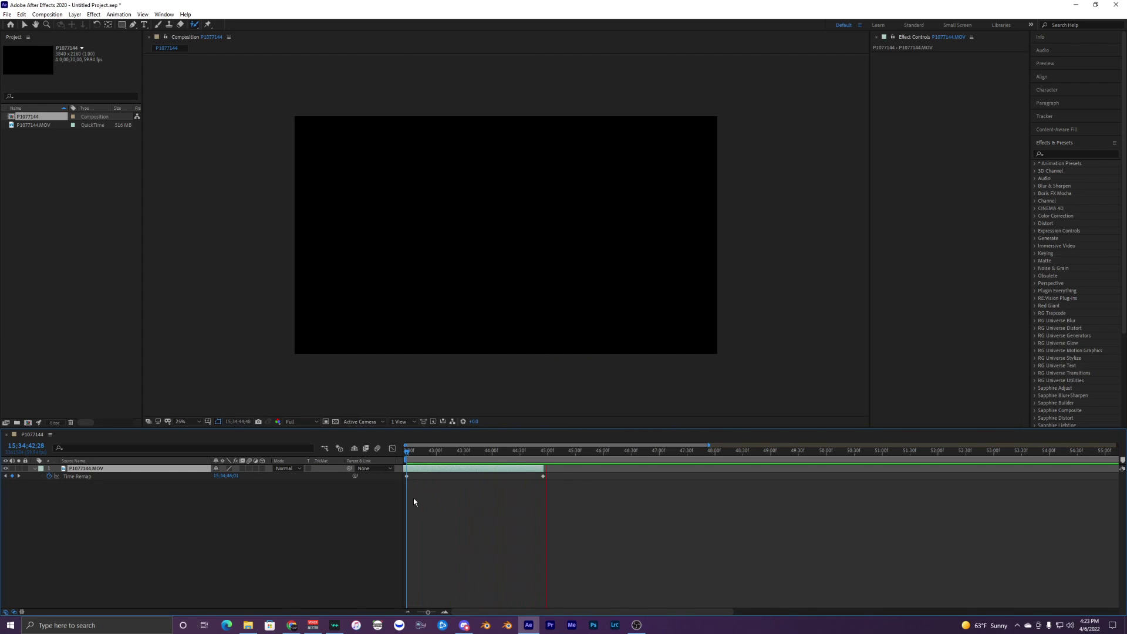
key("space")
Step: Go to 15;34;42;38, activate the Roto Brush tool, and open the P1077144.MOV layer in a widened layer view
left_click_drag(412, 453, 416, 470)
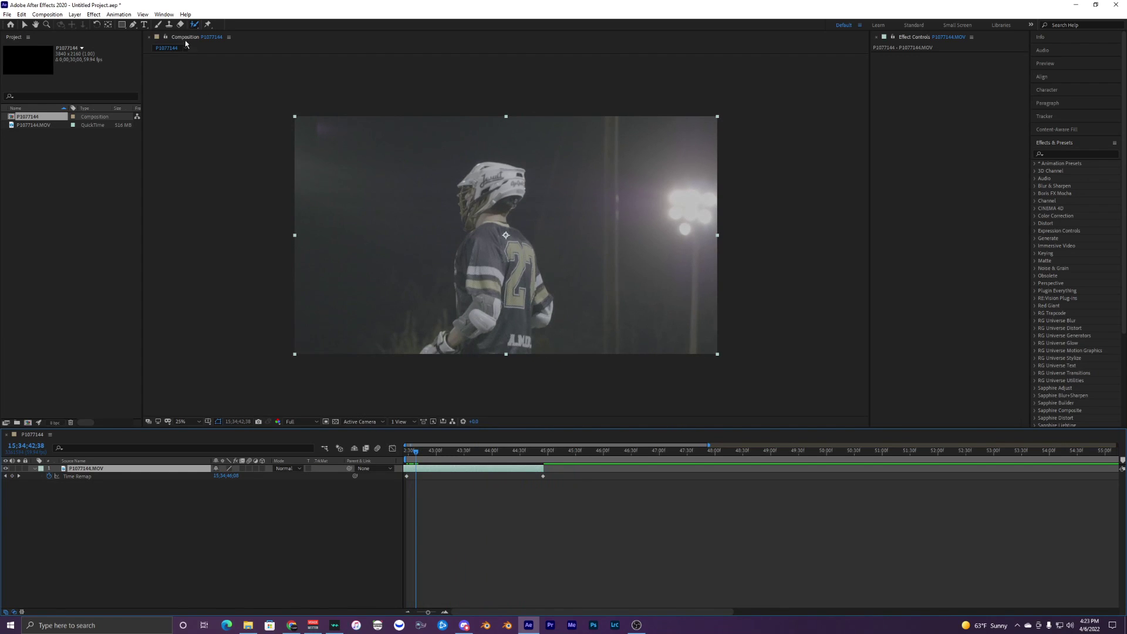
left_click(195, 25)
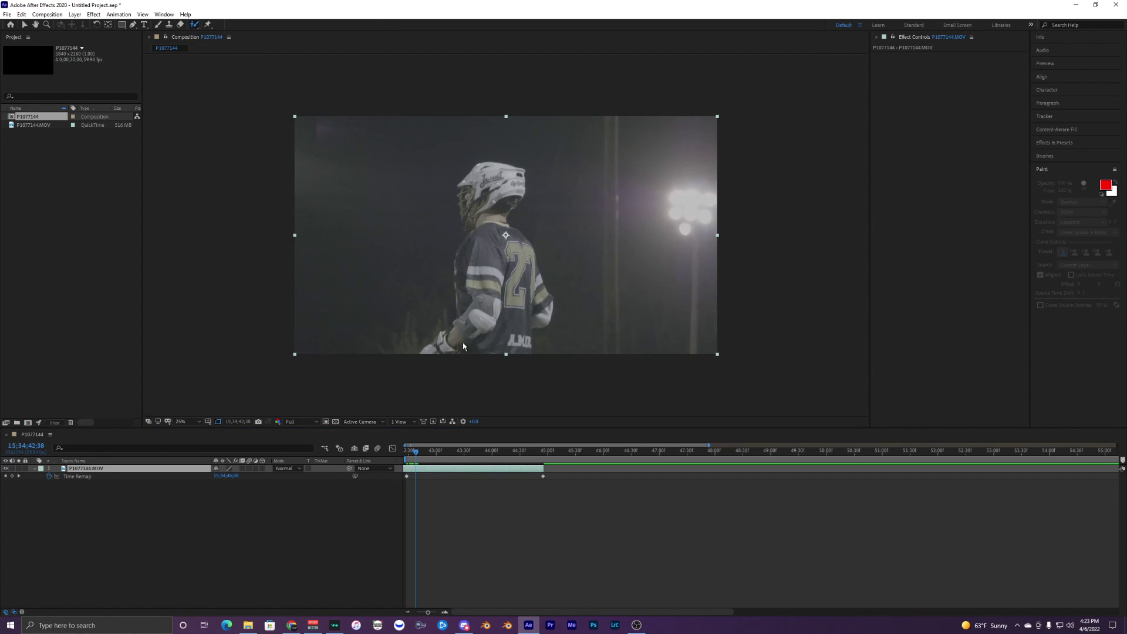
double_click(473, 275)
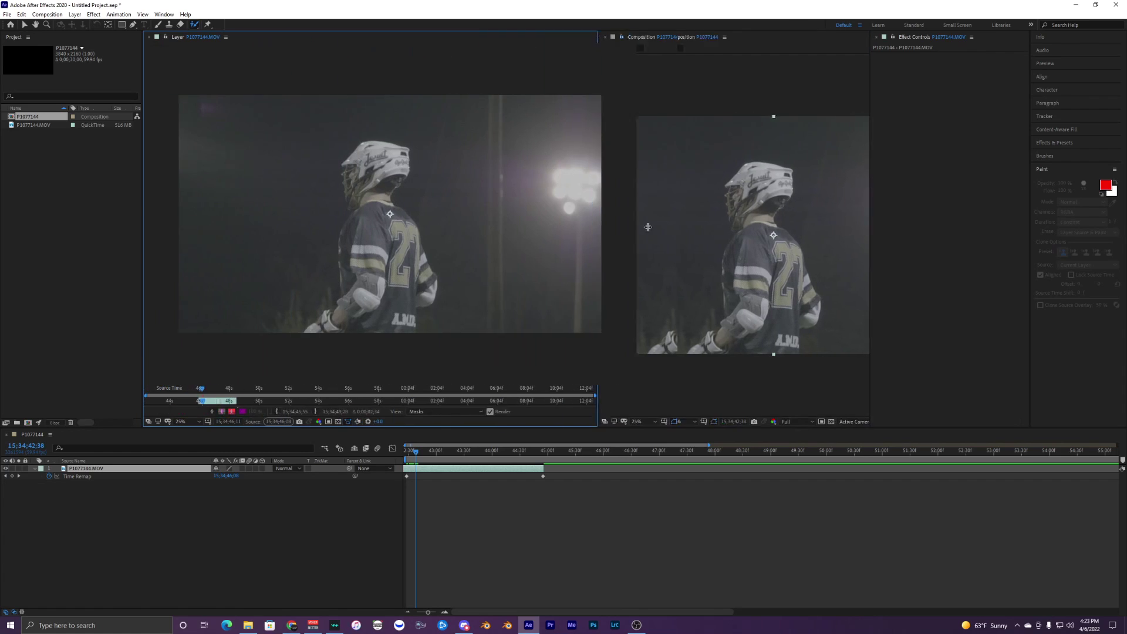
left_click_drag(648, 227, 673, 228)
Step: Paint a Roto Brush foreground stroke around the inside of the lacrosse player, covering helmet, jersey, arms and gloves
scroll(384, 150, "up", 1)
scroll(383, 151, "down", 1)
scroll(384, 150, "up", 1)
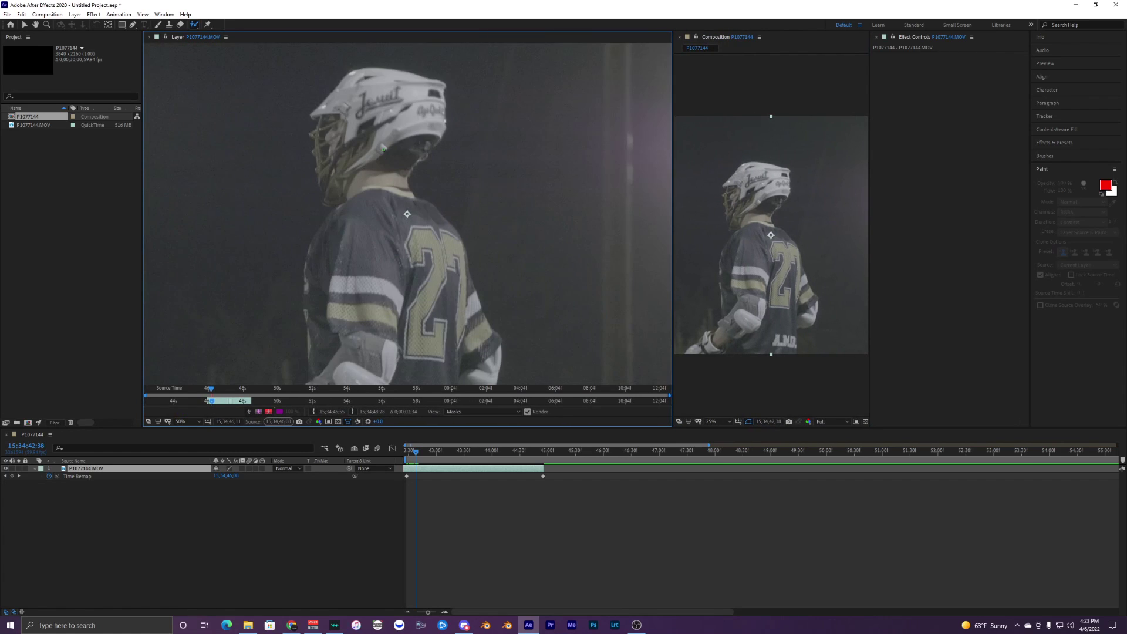
mouse_move(382, 149)
left_mouse_down()
mouse_move(393, 174)
mouse_move(437, 124)
mouse_move(439, 100)
mouse_move(428, 142)
mouse_move(397, 137)
left_mouse_up()
key("comma")
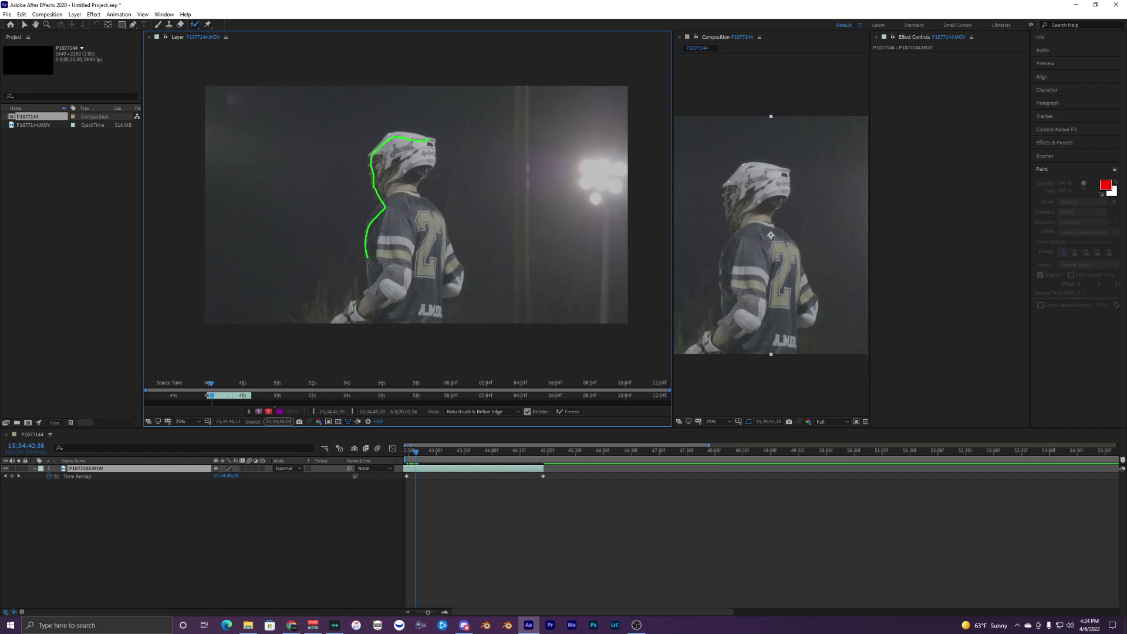
mouse_move(366, 258)
left_mouse_down()
mouse_move(365, 302)
mouse_move(338, 324)
mouse_move(417, 325)
mouse_move(445, 291)
left_mouse_up()
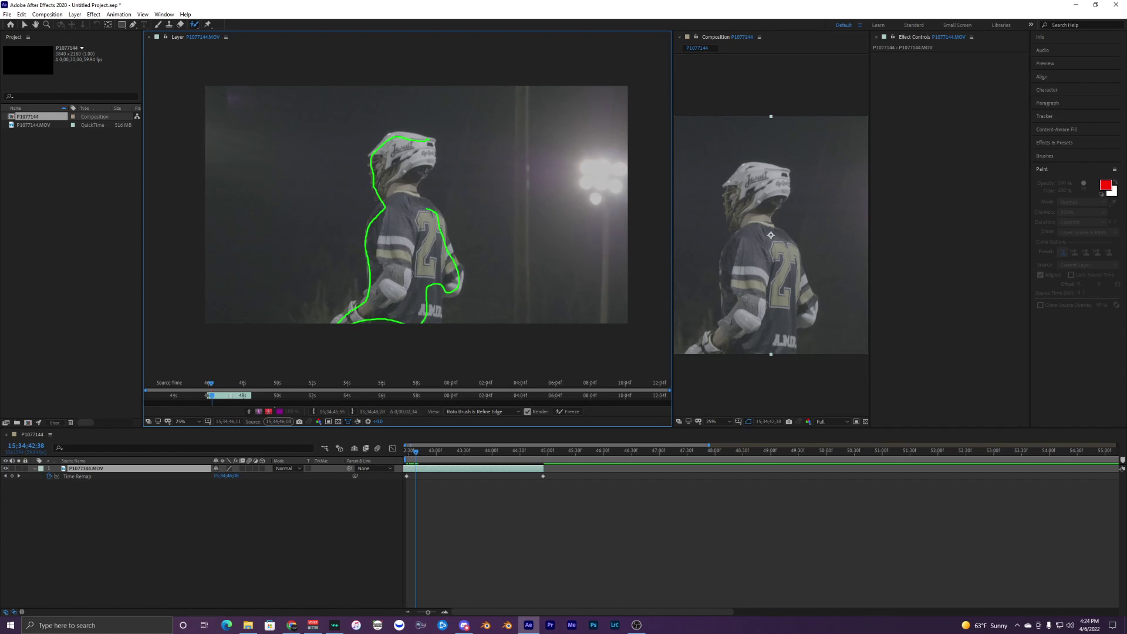
left_click_drag(422, 142, 423, 142)
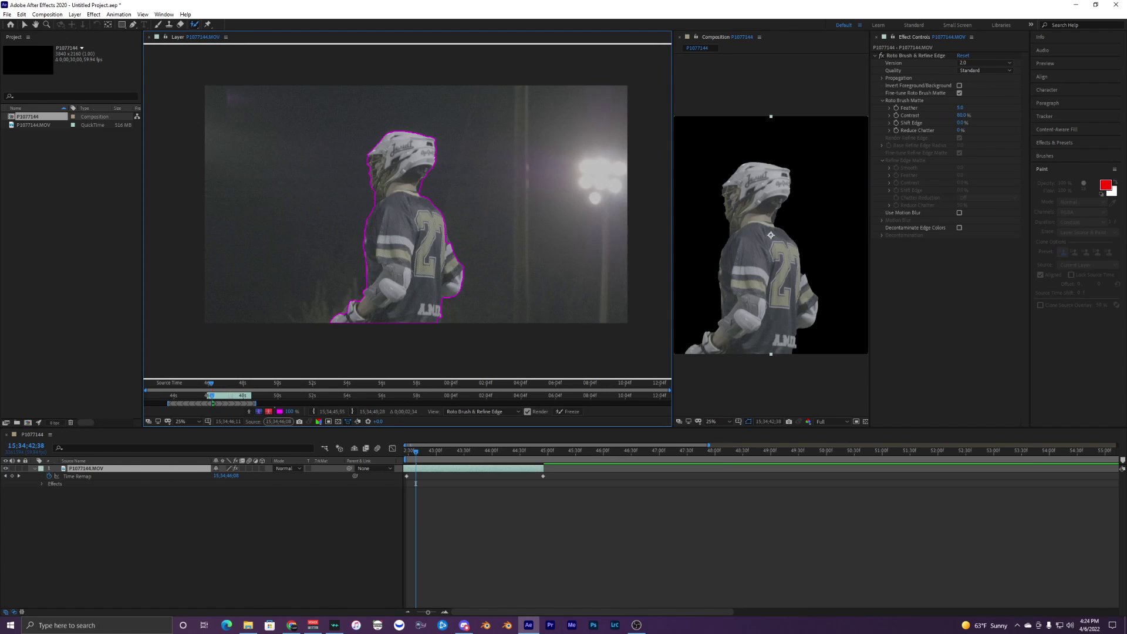
Step: Refine the roto selection along the player's back shoulder and neck with foreground and background strokes
scroll(418, 249, "up", 2)
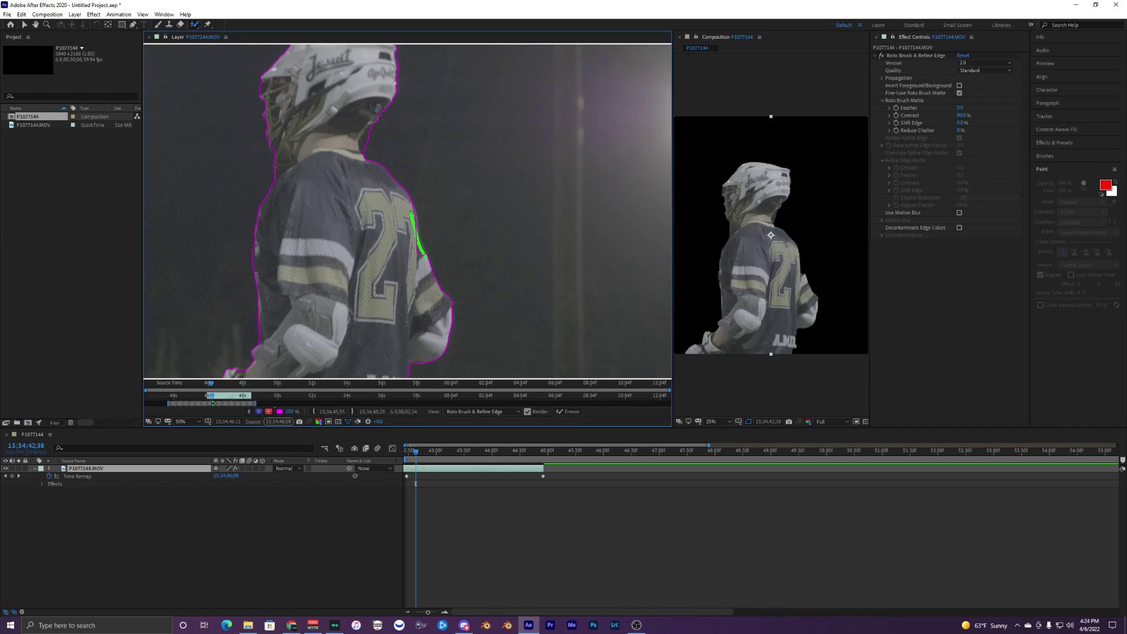
scroll(428, 238, "up", 2)
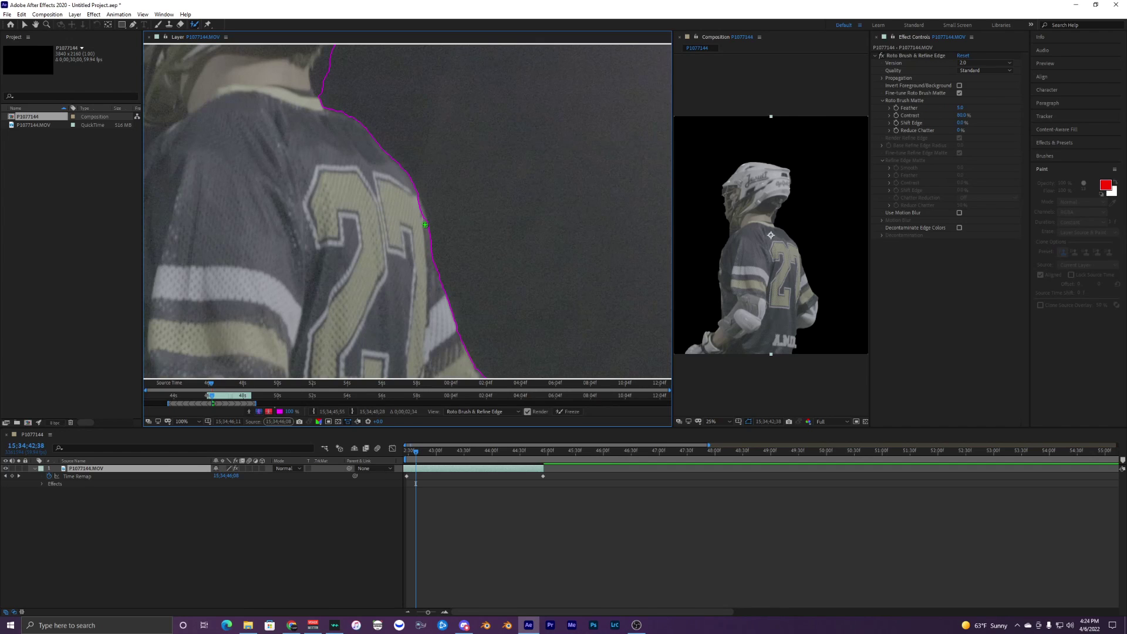
left_click_drag(425, 224, 415, 204)
mouse_move(334, 60)
left_mouse_down()
mouse_move(370, 192)
mouse_move(360, 202)
left_mouse_up()
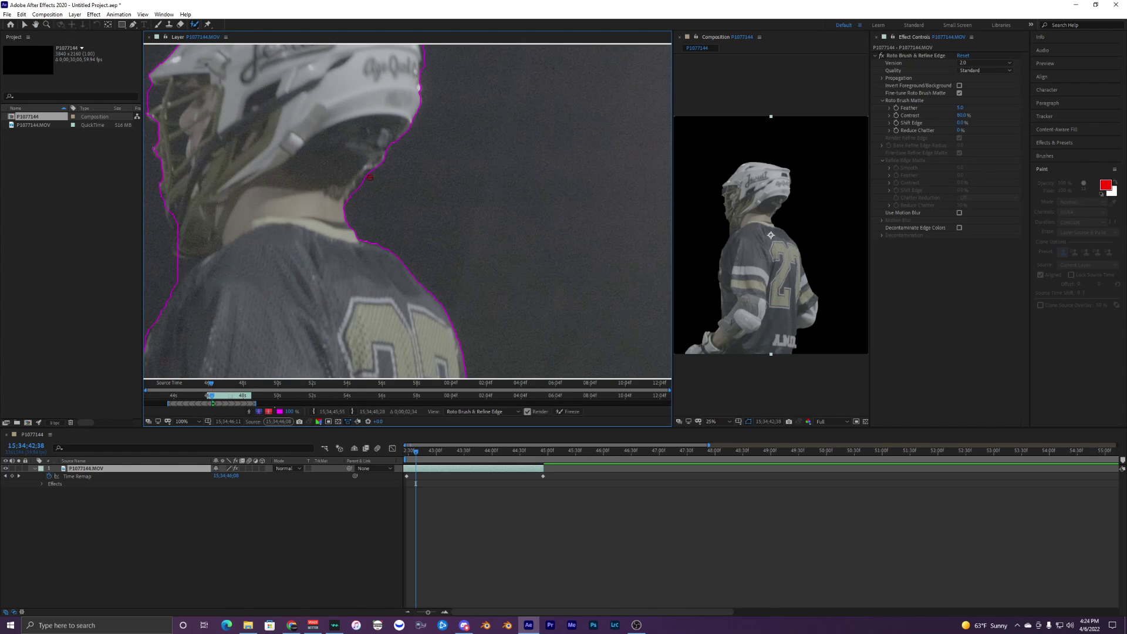
mouse_move(360, 189)
left_mouse_down()
mouse_move(421, 257)
mouse_move(519, 294)
left_mouse_up()
Step: Subtract the background area in front of the helmet's face mask from the roto selection
left_click_drag(289, 201, 302, 182)
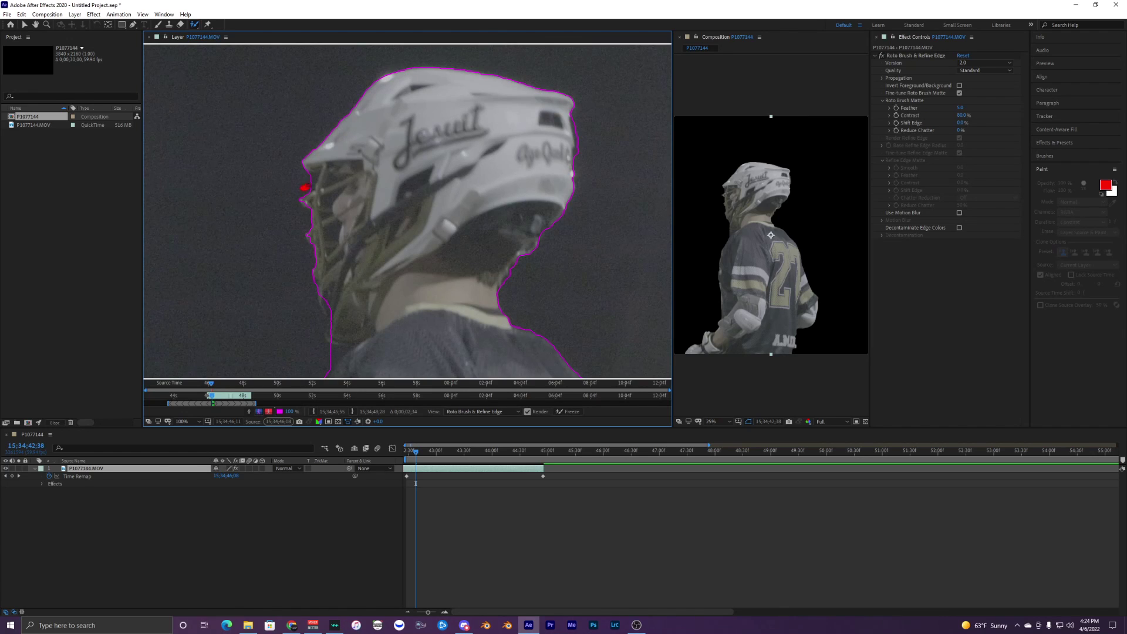
scroll(294, 200, "down", 1)
scroll(319, 202, "up", 1)
left_click_drag(375, 181, 387, 159)
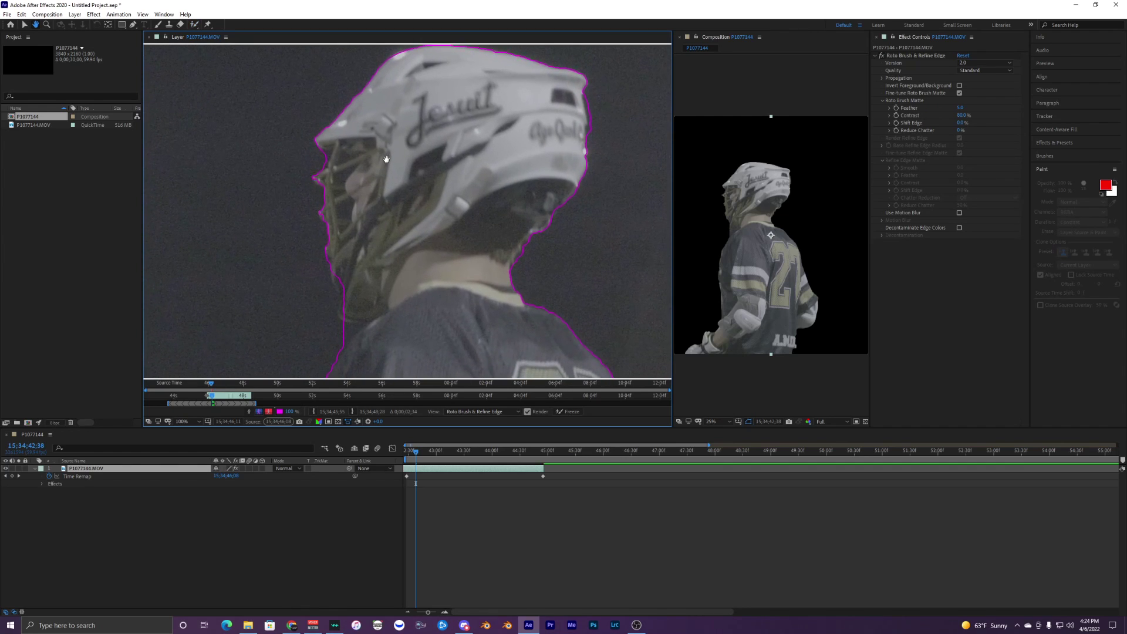
left_click(822, 421)
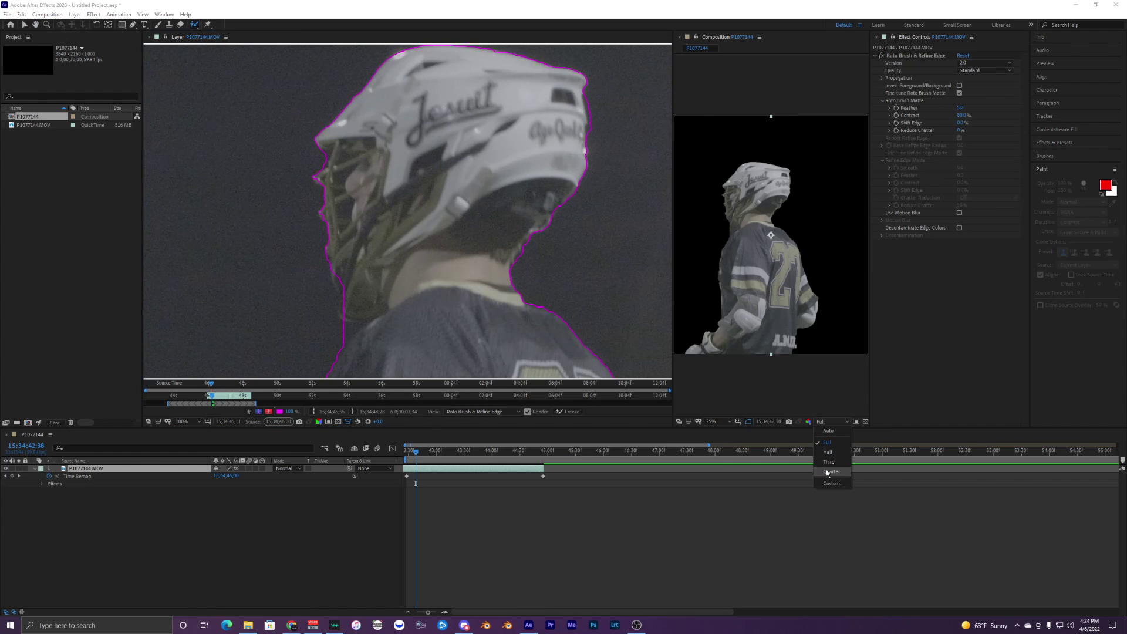
left_click(522, 304)
scroll(522, 303, "down", 1)
scroll(522, 304, "up", 1)
left_click_drag(487, 138, 501, 268)
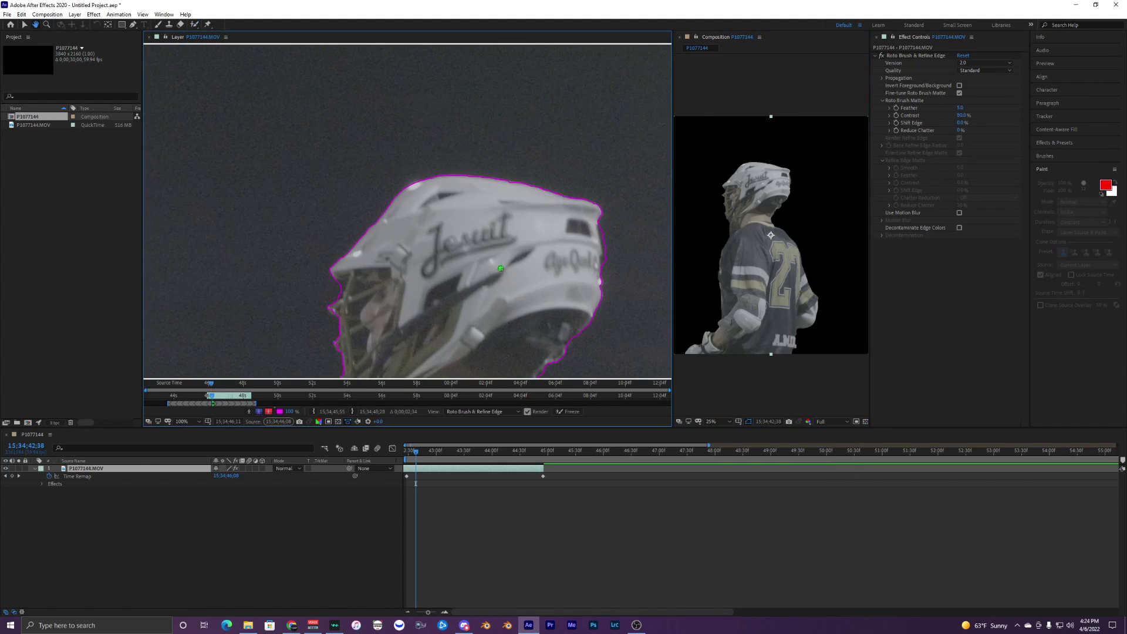
Step: Refine the roto selection along the lower back edge of the jersey, beside the lettering
scroll(501, 268, "down", 4)
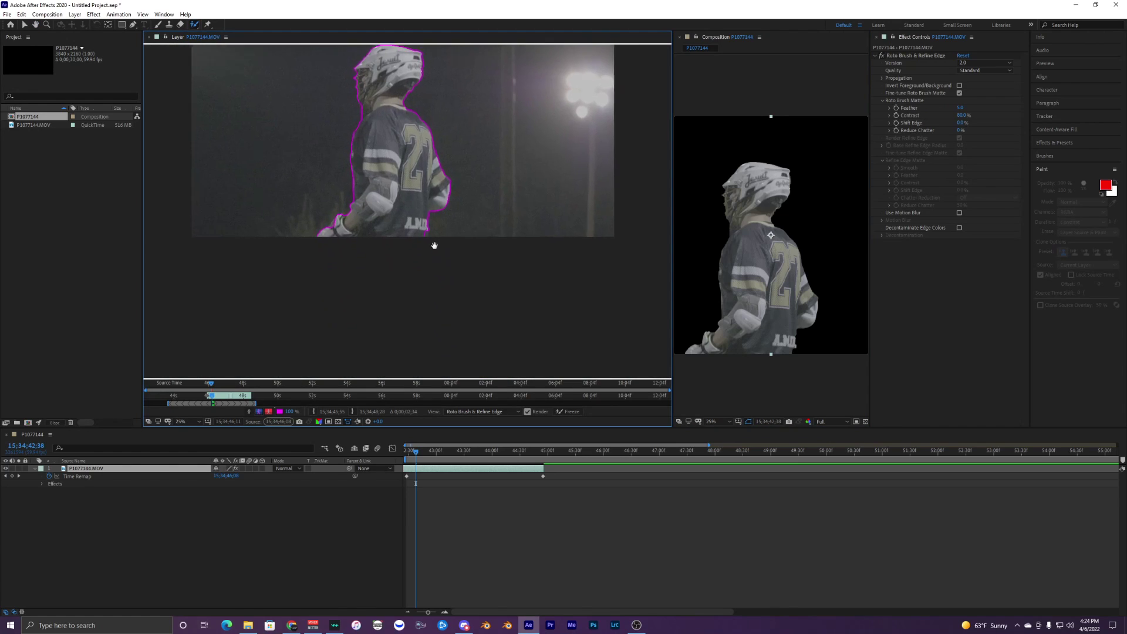
scroll(434, 245, "up", 4)
left_click_drag(481, 153, 463, 291)
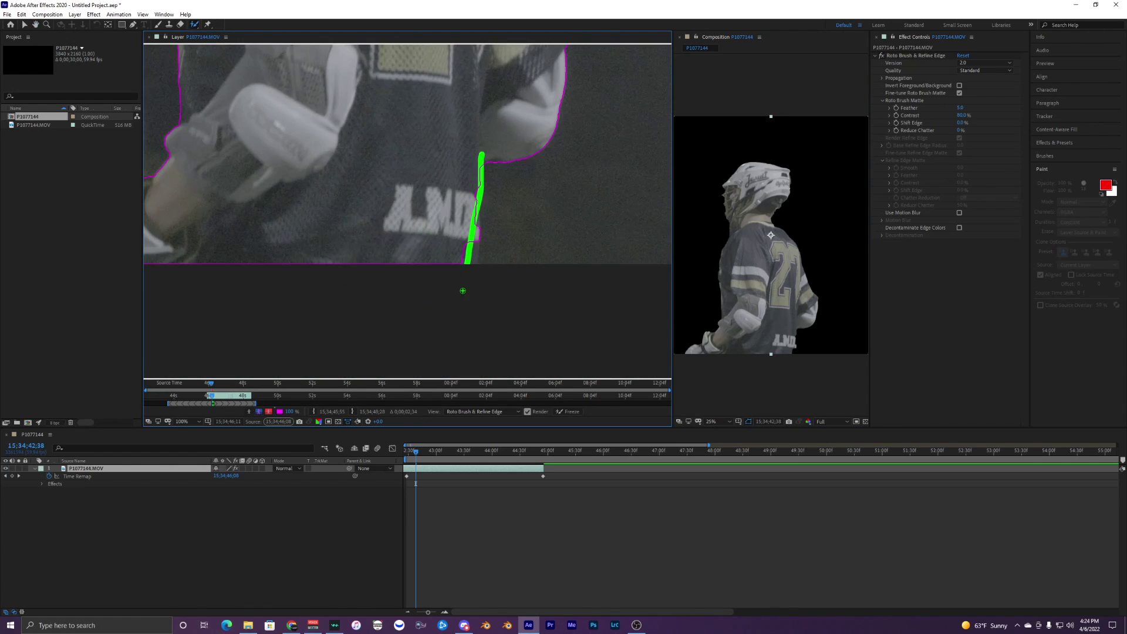
mouse_move(494, 211)
left_mouse_down()
mouse_move(507, 168)
mouse_move(492, 165)
mouse_move(481, 237)
left_mouse_up()
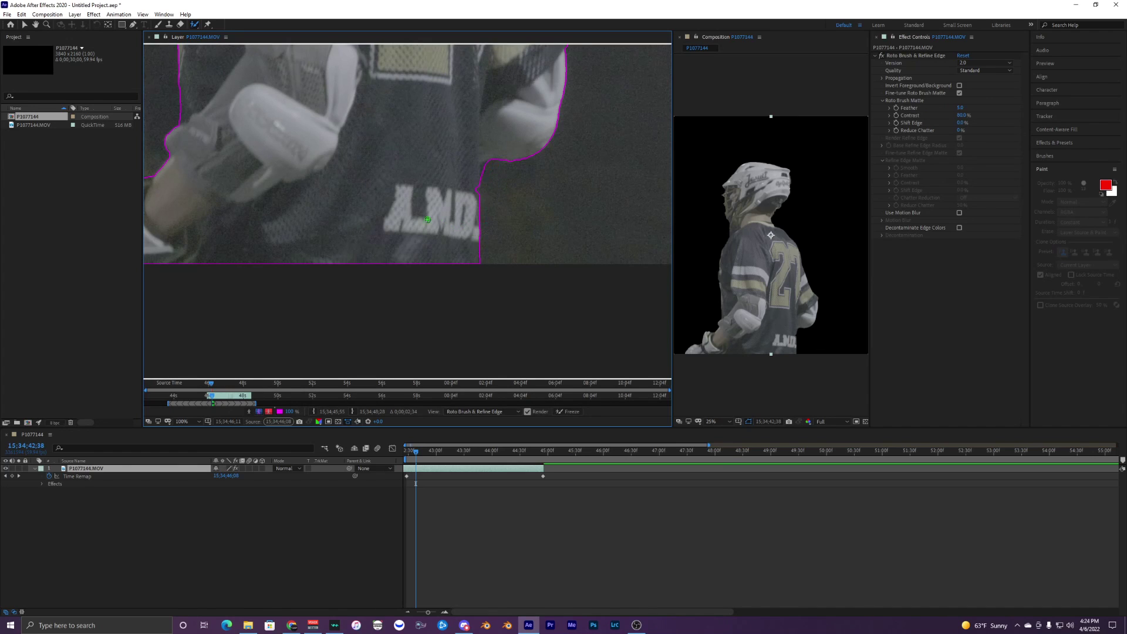
Step: Refine the roto selection around the player's front glove and forearm at the lower edge of the footage
scroll(370, 194, "down", 2)
scroll(371, 194, "down", 2)
scroll(254, 239, "up", 3)
left_click_drag(254, 239, 582, 231)
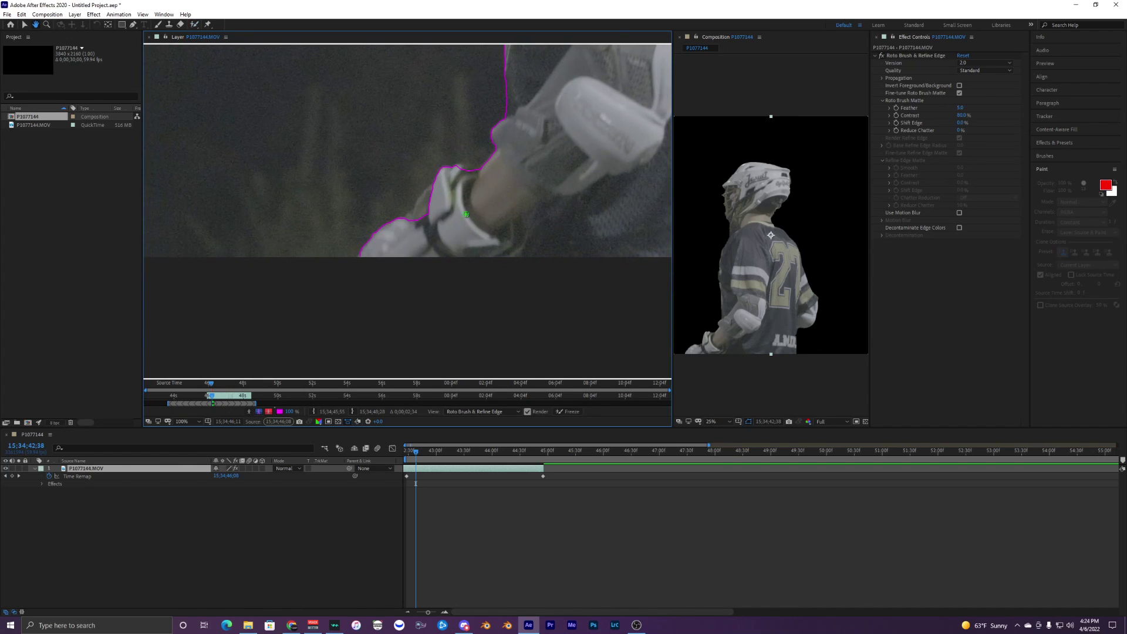
left_click_drag(439, 181, 407, 230)
scroll(439, 233, "down", 3)
left_click_drag(474, 163, 440, 243)
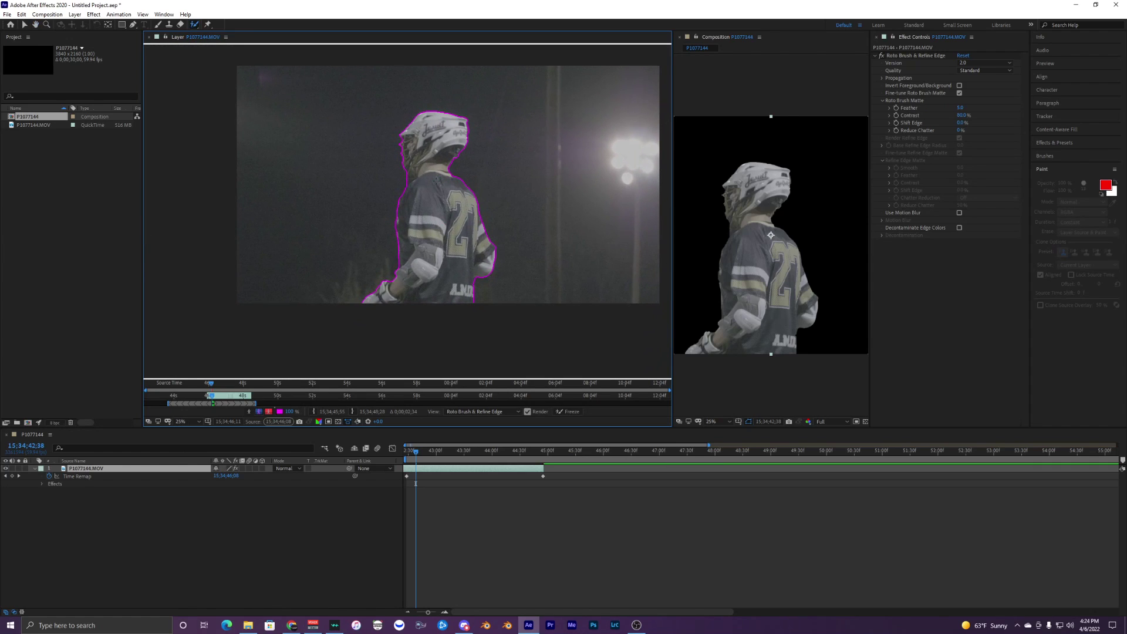
Step: Examine the cut-out player in the composition view and give that view slightly more width
scroll(765, 241, "down", 1)
scroll(765, 241, "up", 1)
left_click_drag(764, 241, 789, 230)
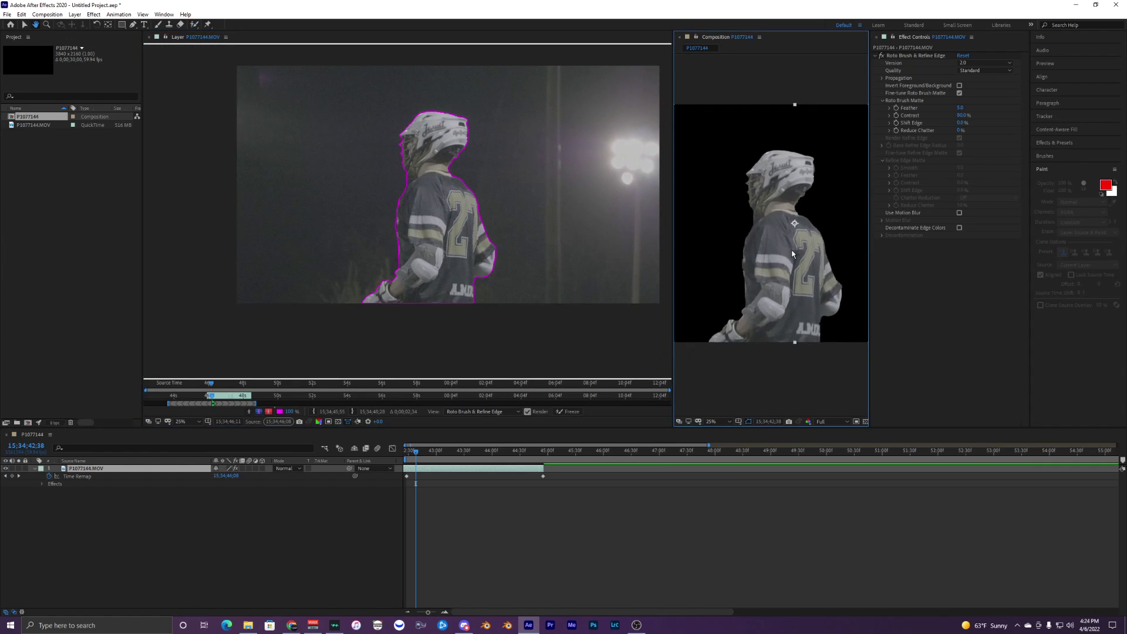
left_click_drag(672, 241, 479, 246)
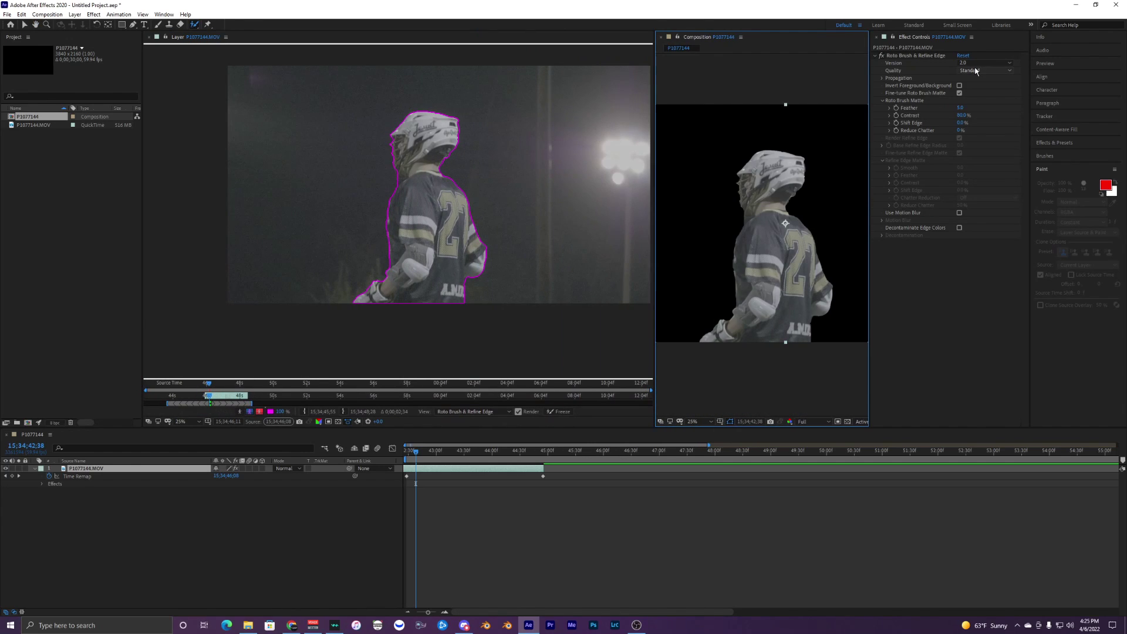
Step: Set the Roto Brush & Refine Edge quality to Best, keeping version 2.0
left_click(974, 71)
left_click(985, 73)
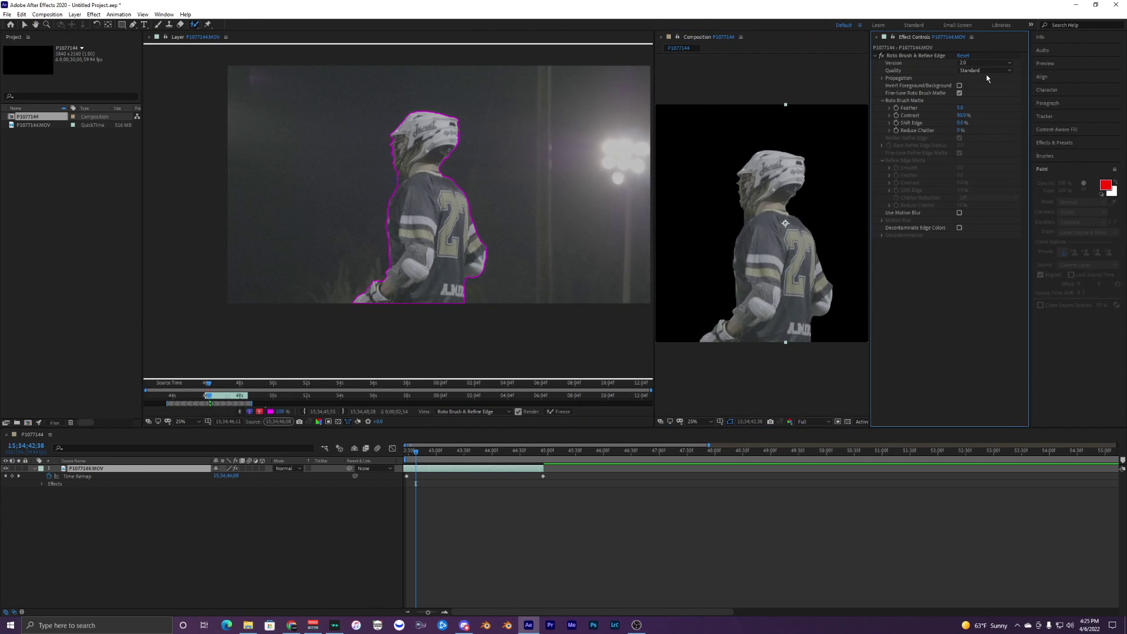
left_click(986, 72)
left_click(933, 69)
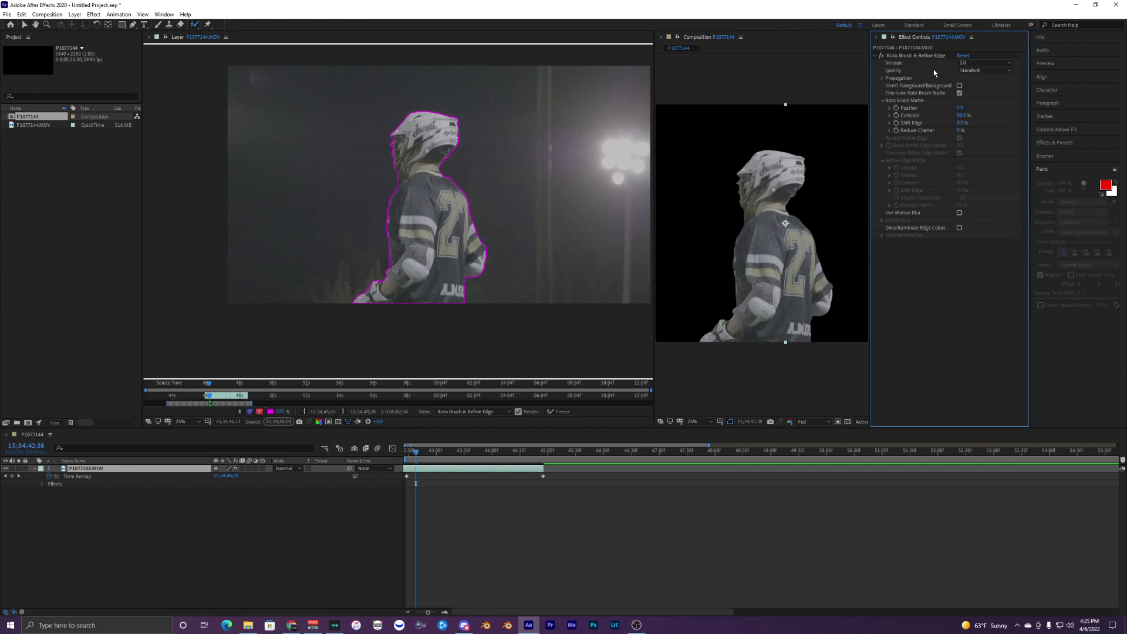
left_click(984, 71)
left_click(977, 87)
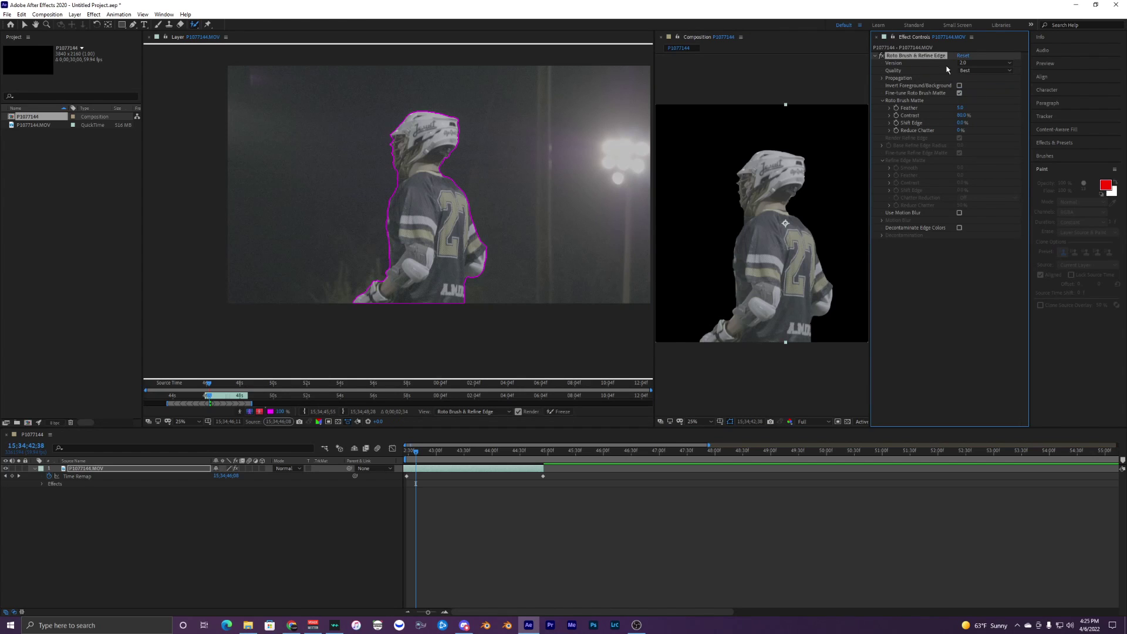
left_click(967, 71)
left_click(986, 80)
left_click(968, 64)
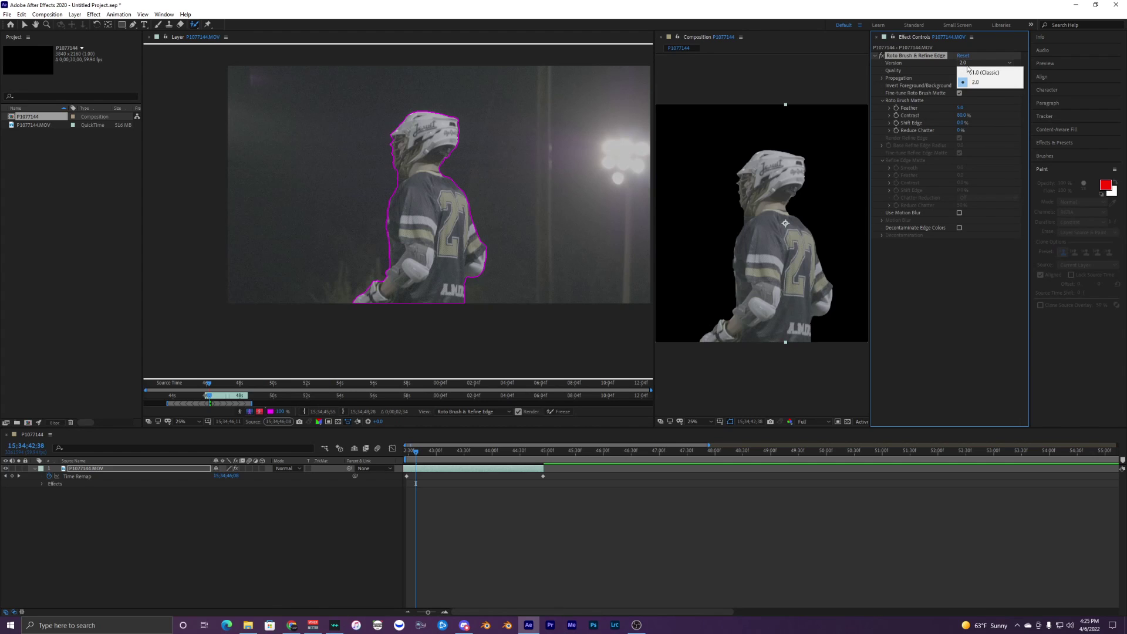
left_click(975, 66)
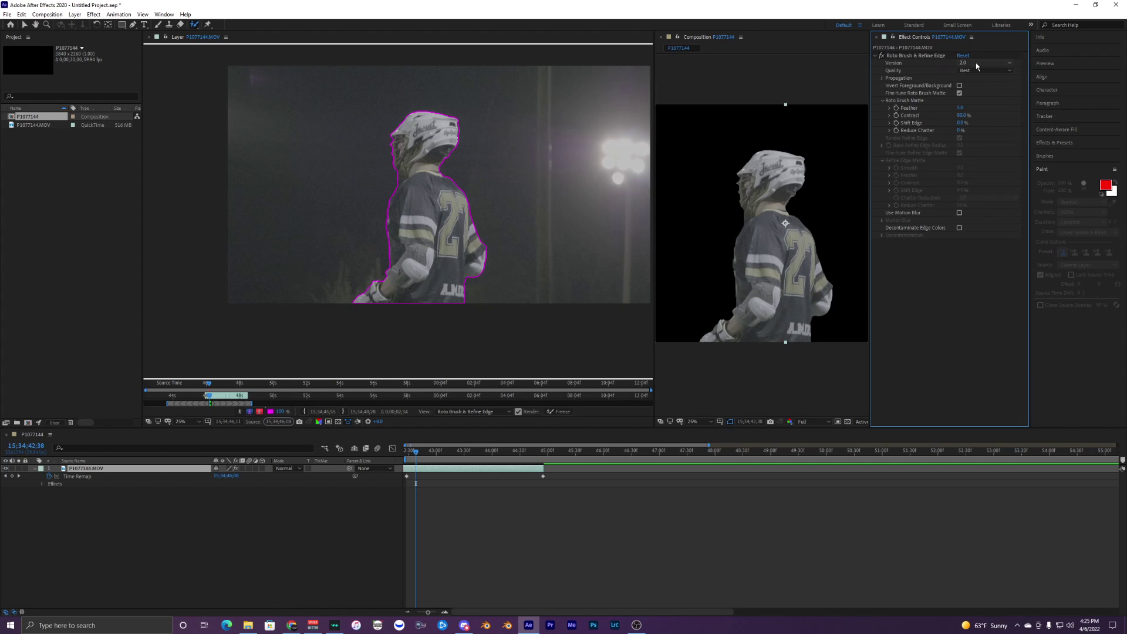
Step: Go back to the clip's first frame and advance frame by frame so the Roto Brush selection propagates along the clip
left_click_drag(419, 454, 406, 458)
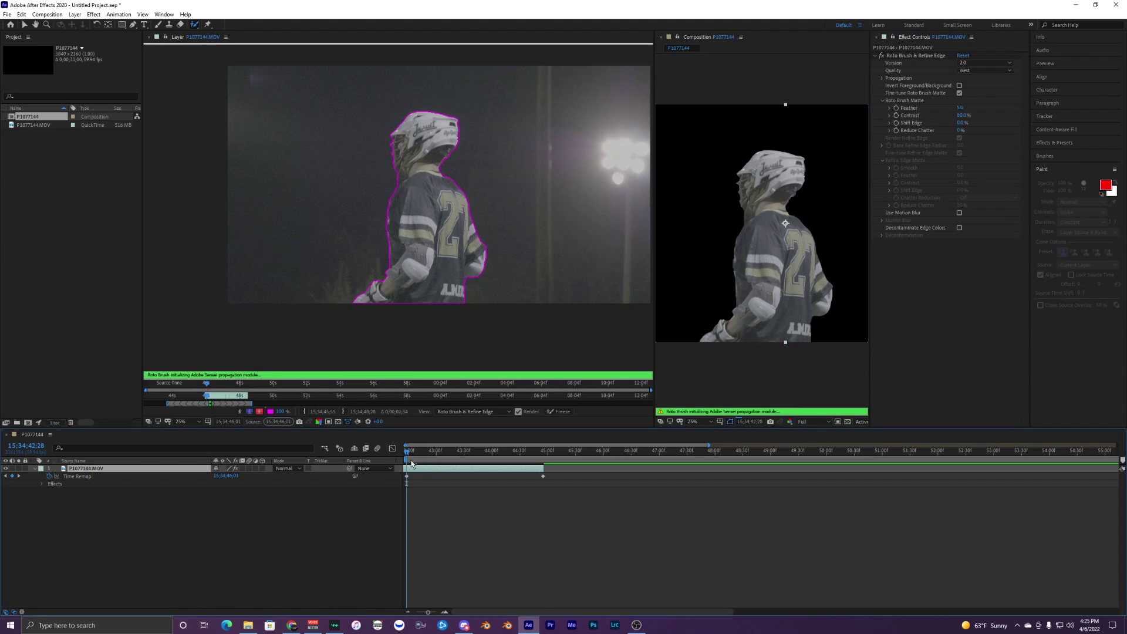
key("equal")
key("equal")
key("Page_Down")
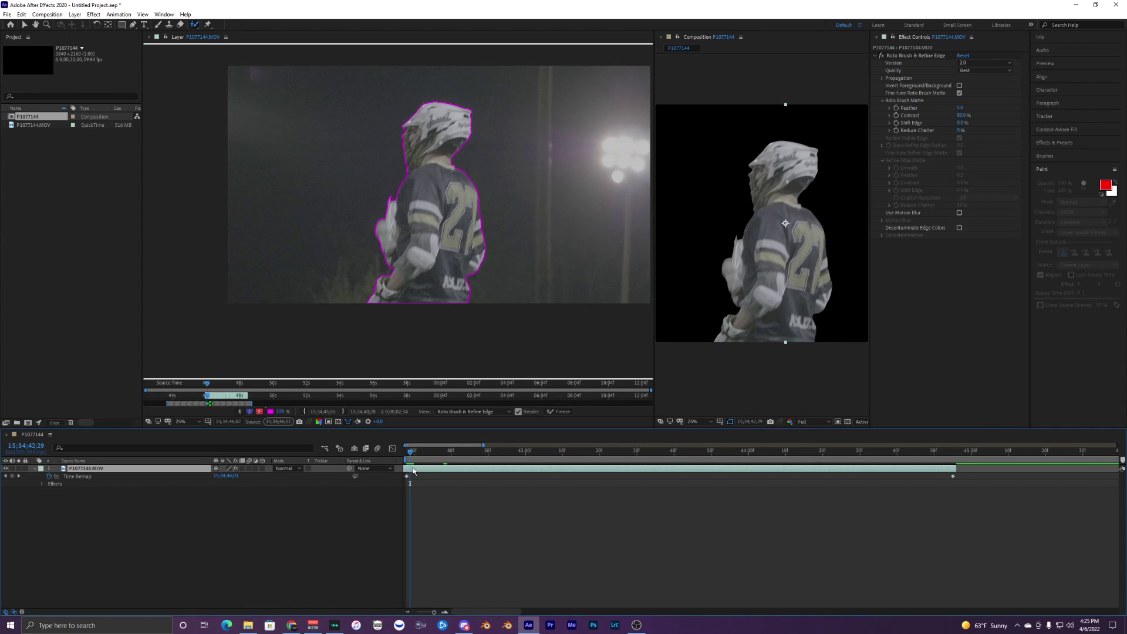
key("Page_Down")
key("Page_Down")
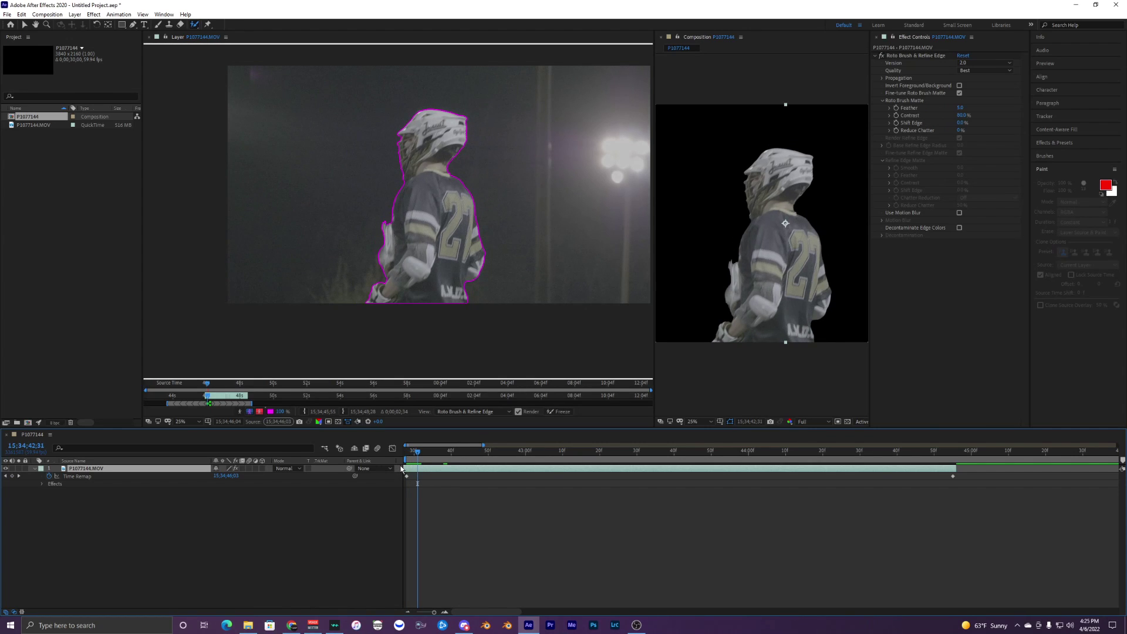
key("Page_Down")
key("Page_Down")
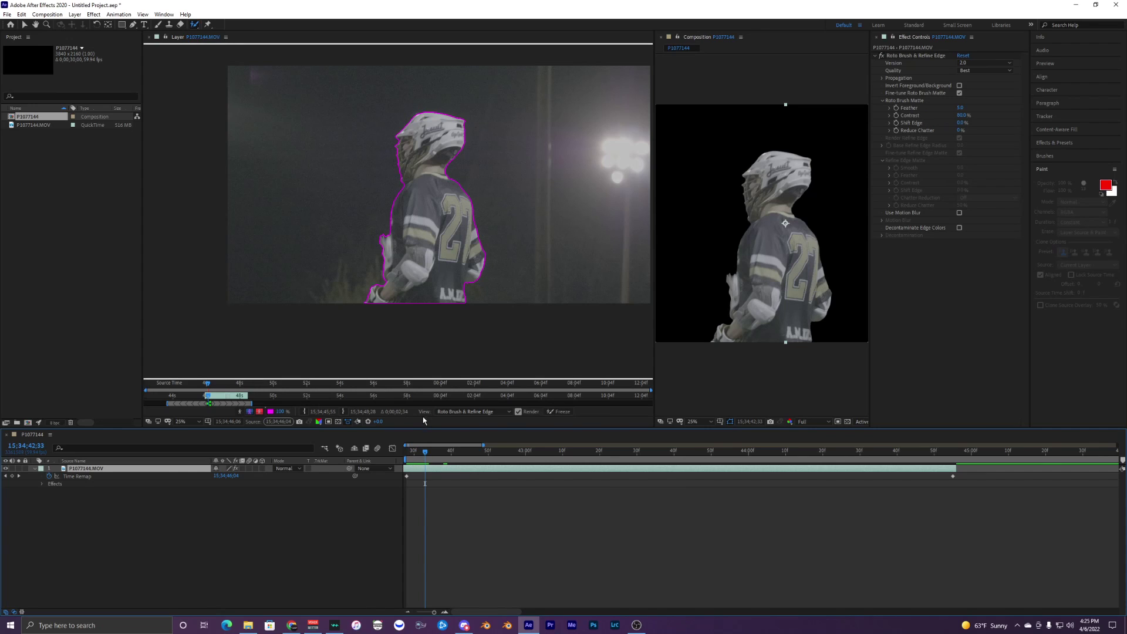
key("Page_Down")
key("Page_Down")
key("Page_Down")
key("Page_Down")
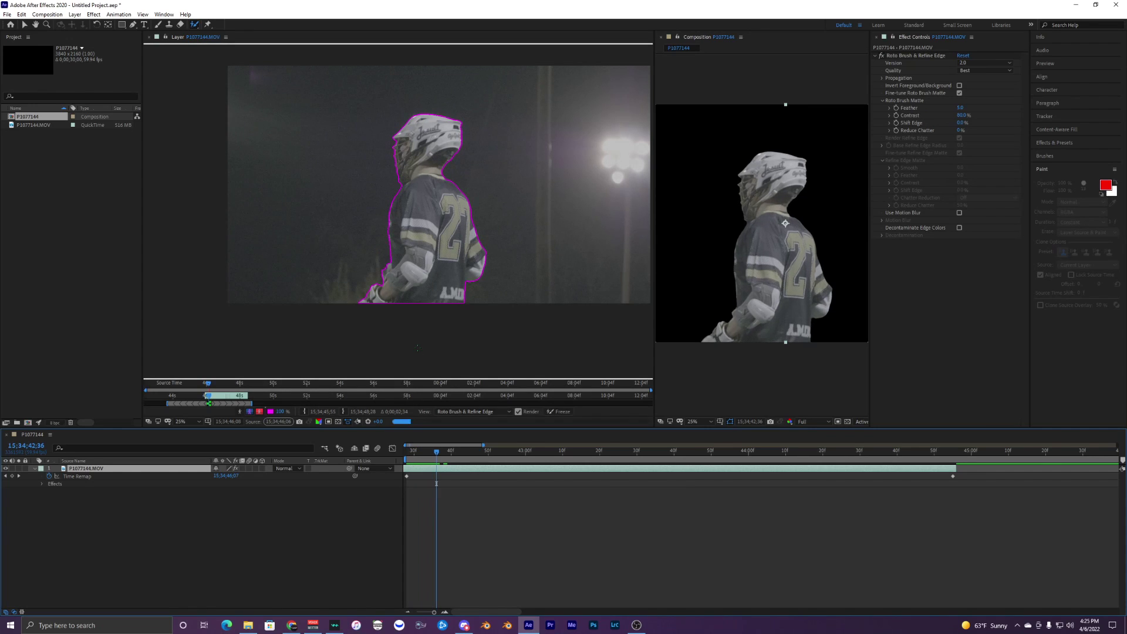
key("Page_Down")
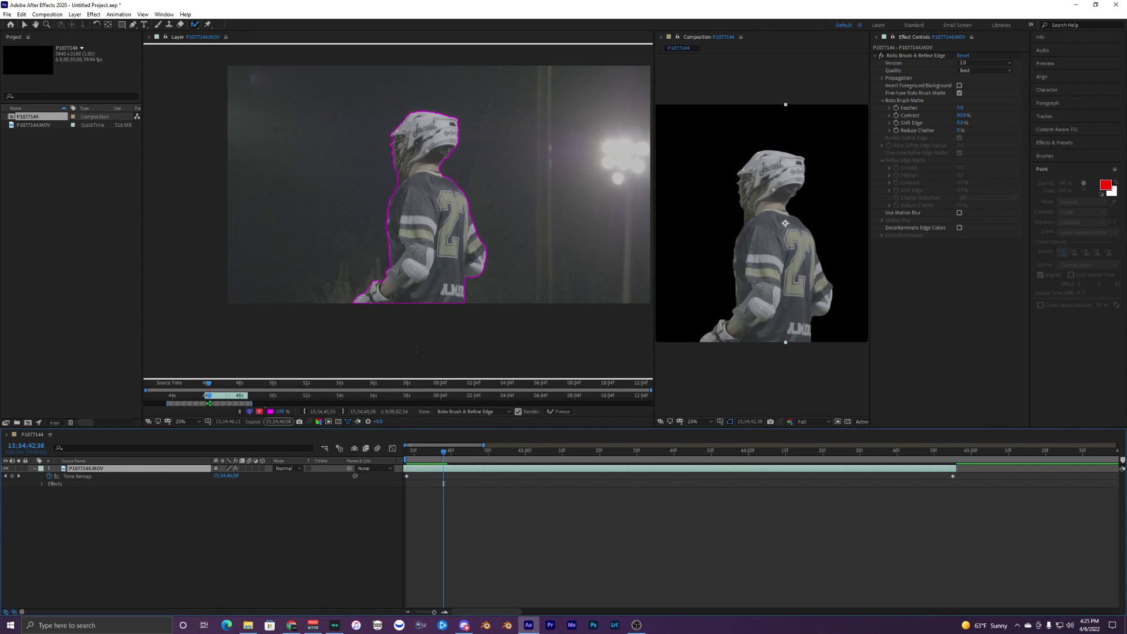
key("Page_Down")
key("Page_Down")
key("Page_Down")
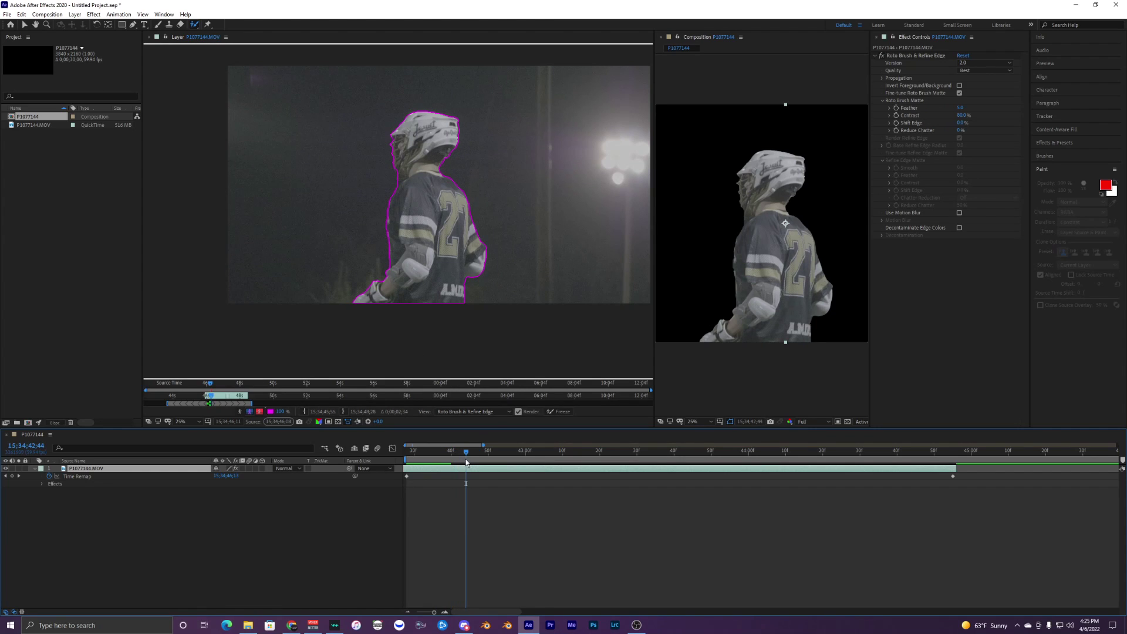
key("Page_Down")
key("Page_Down")
key("Page_Down")
key("Page_Down")
key("Page_Down")
key("Page_Down")
key("Page_Down")
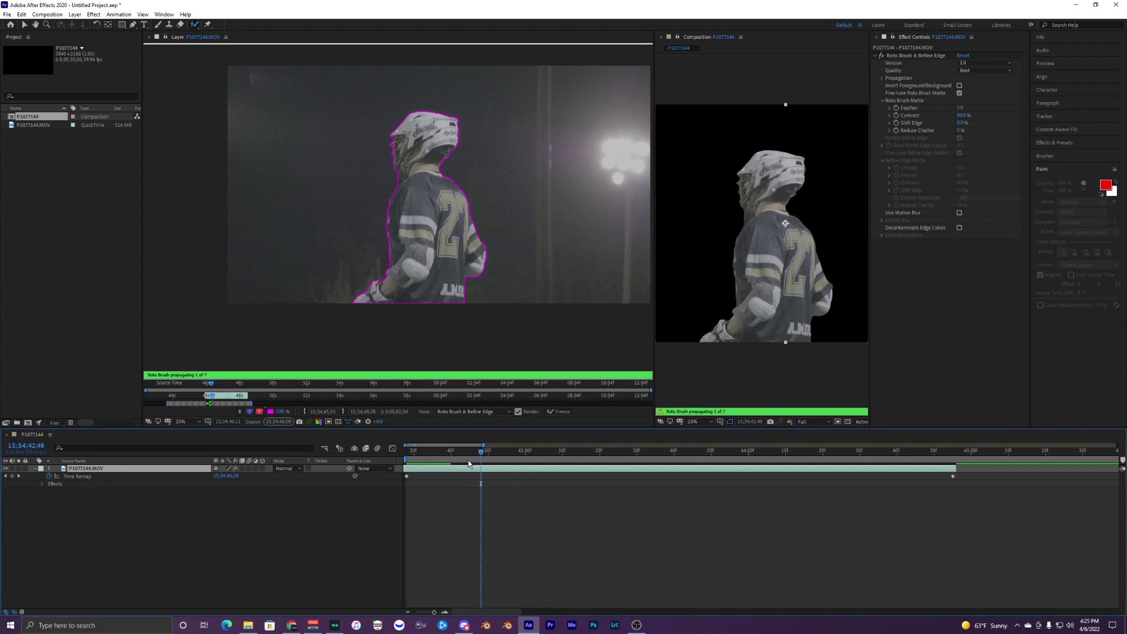
key("Page_Down")
key("Page_Down")
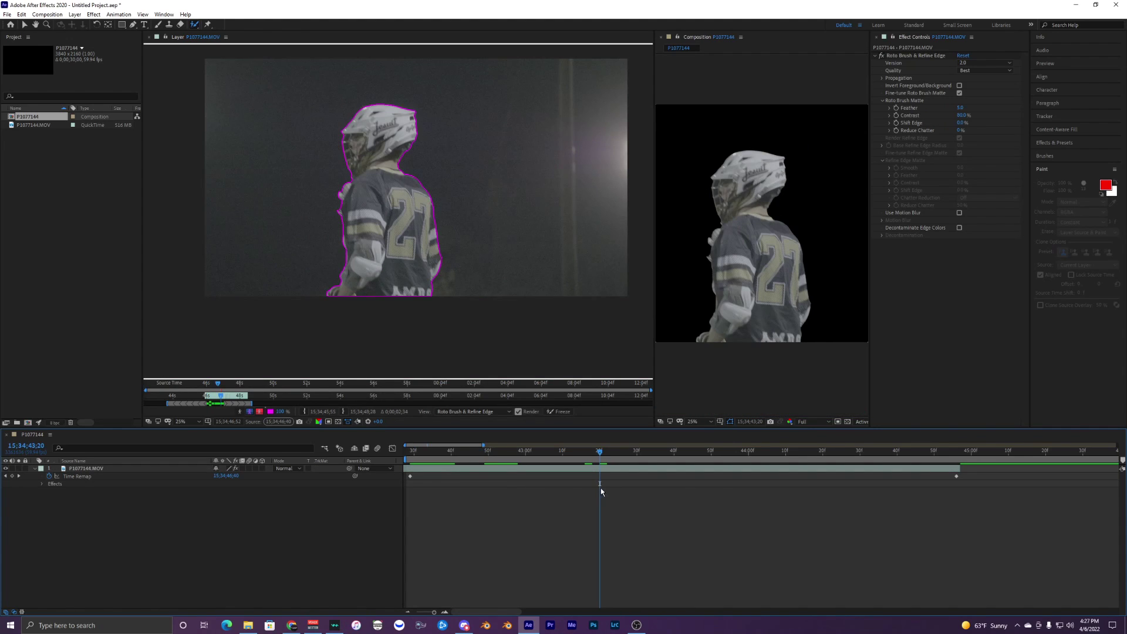
Step: Freeze the clip's Roto Brush propagation, close the layer view and return to the composition's first frame
left_click(601, 469)
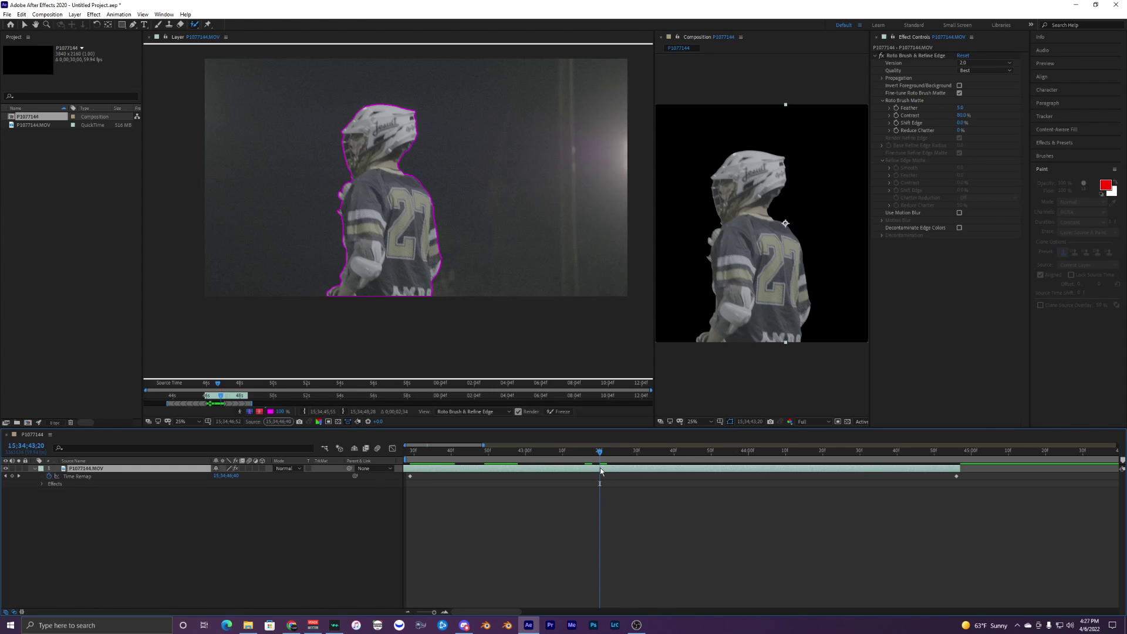
left_click(561, 412)
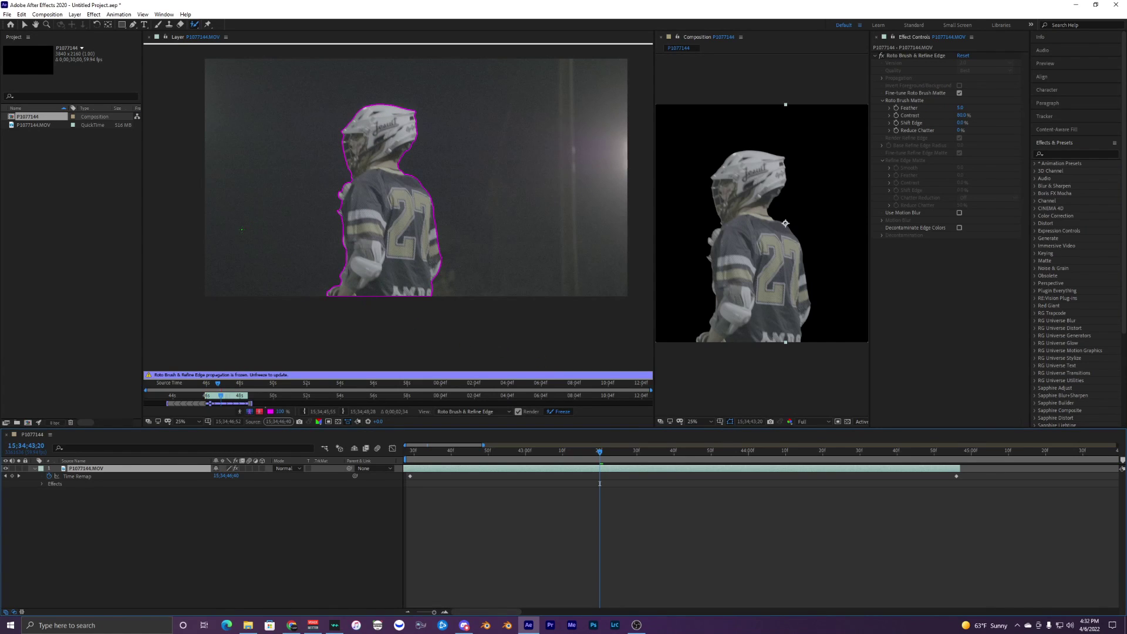
left_click(150, 37)
key("Home")
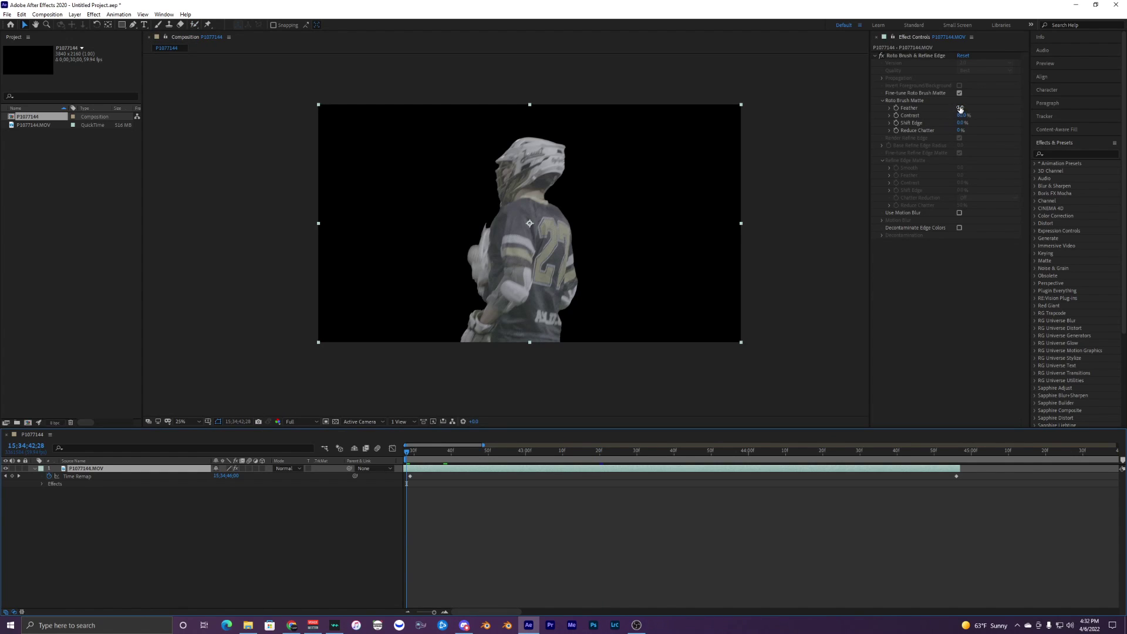
Step: Increase the Feather value of the Roto Brush matte
left_click(959, 108)
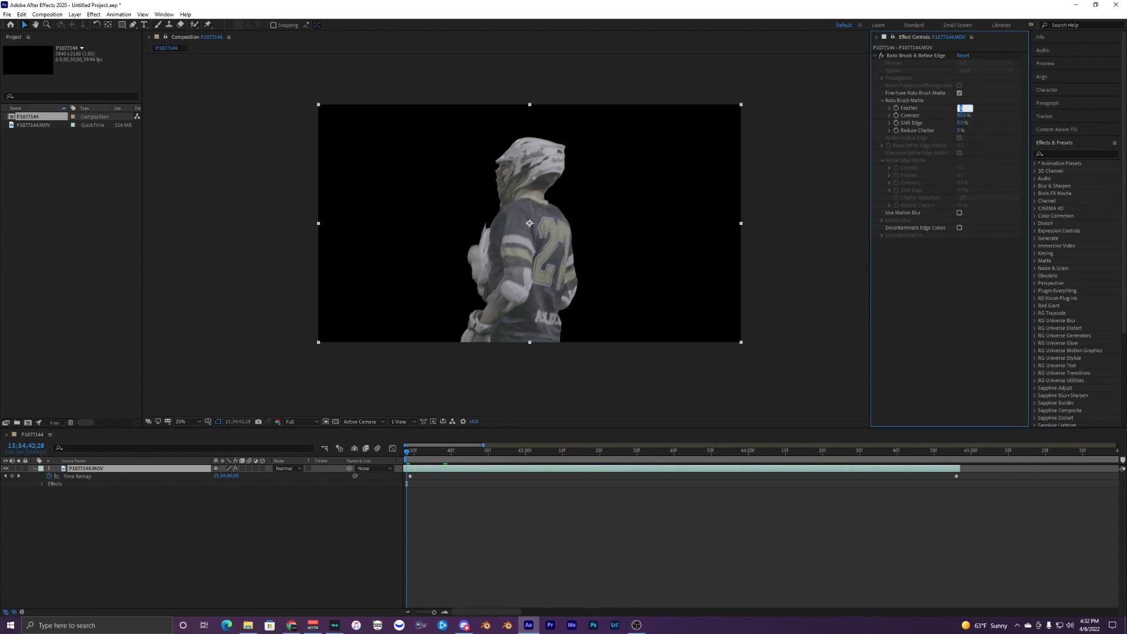
key("Return")
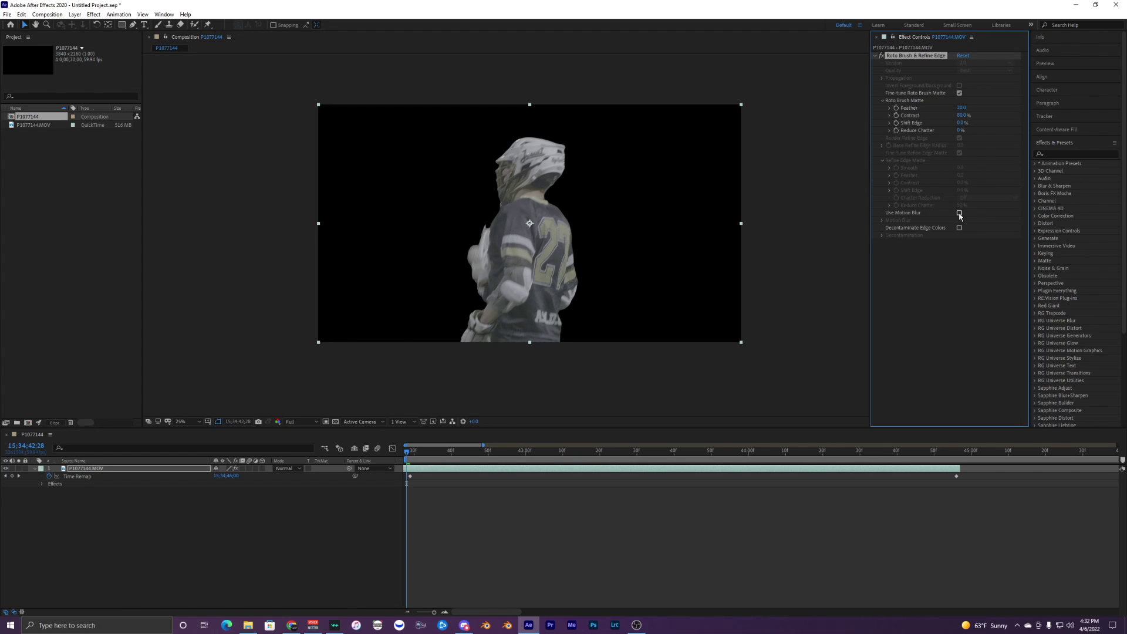
left_click(947, 281)
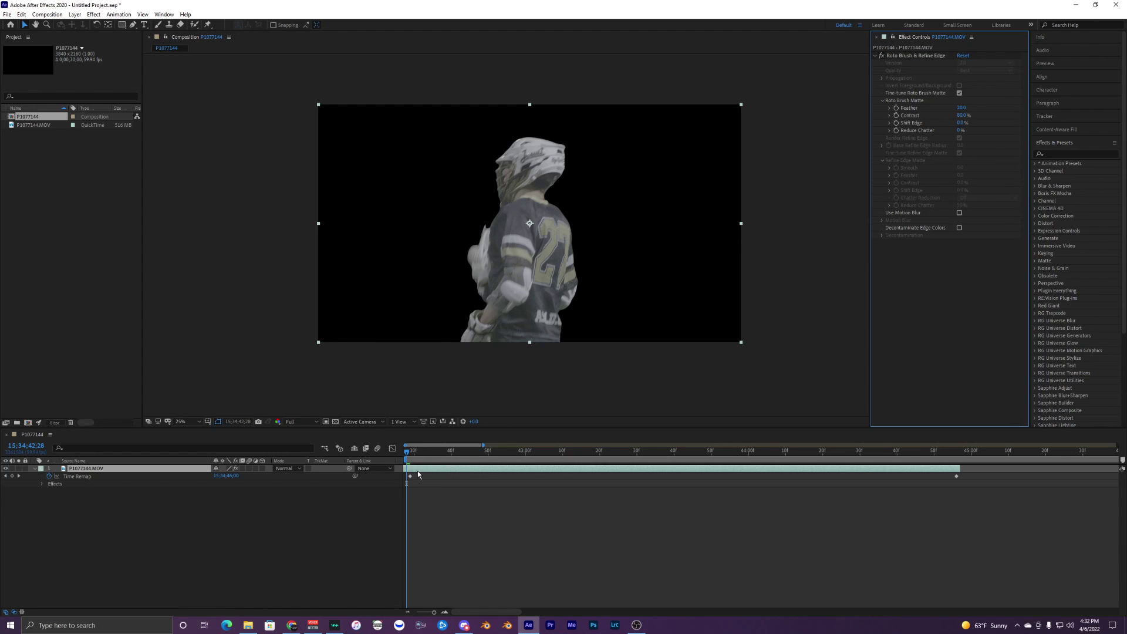
Step: Collapse the clip layer's revealed properties and enable frame blending and motion blur for it
key("u")
left_click(174, 477)
left_click(242, 469)
left_click(249, 469)
left_click(151, 468)
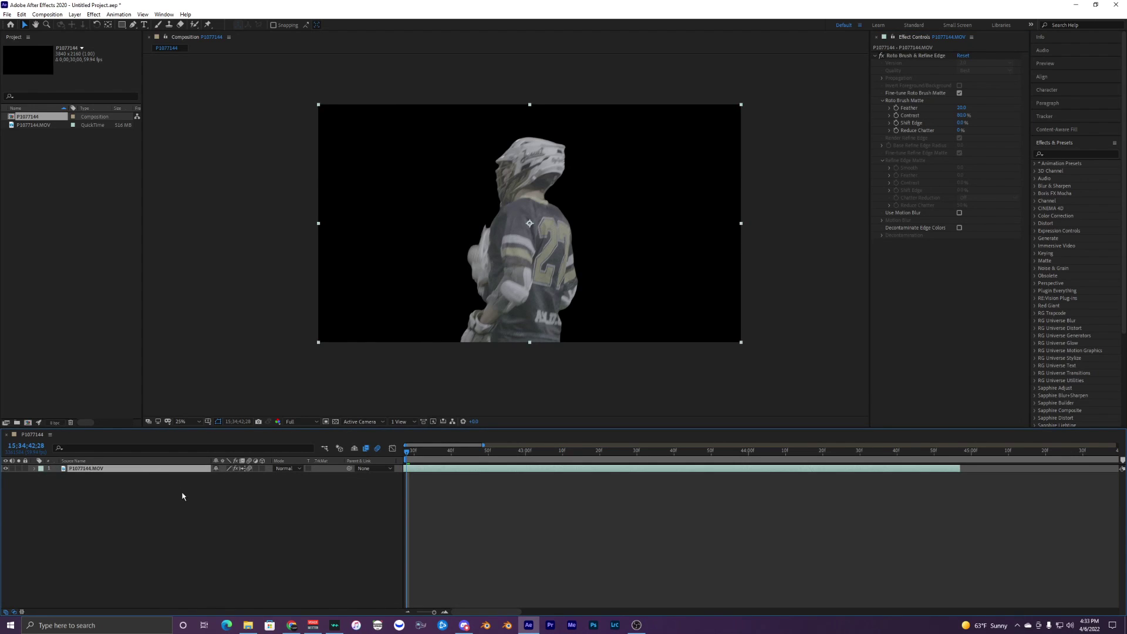
Step: Duplicate the clip layer and delete the Roto Brush & Refine Edge effect from the lower copy
key("ctrl+d")
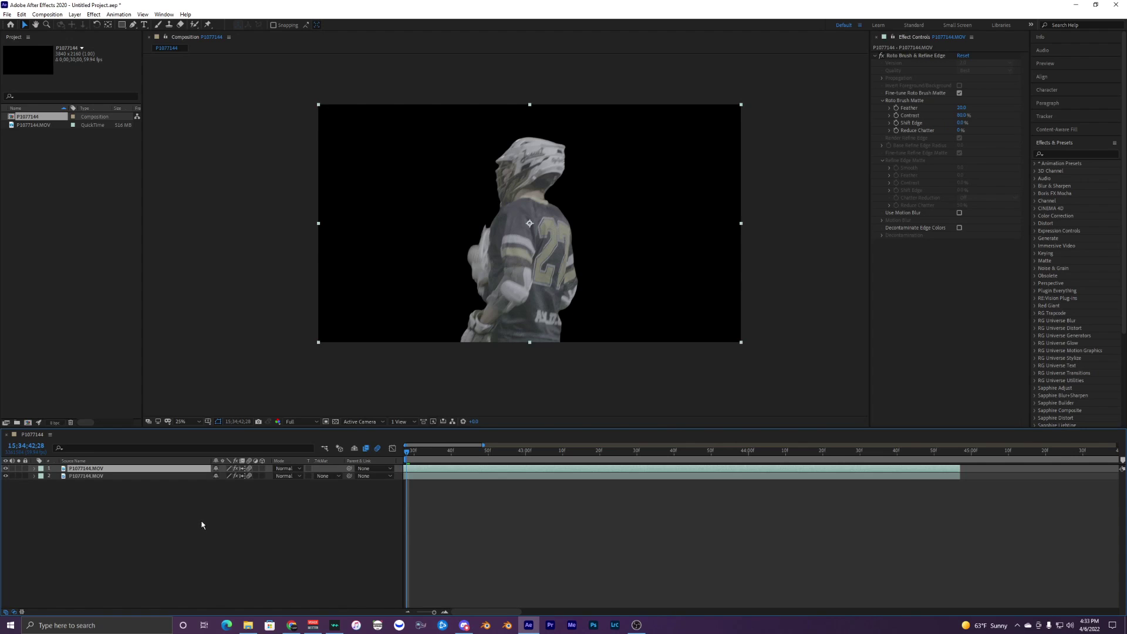
left_click(120, 475)
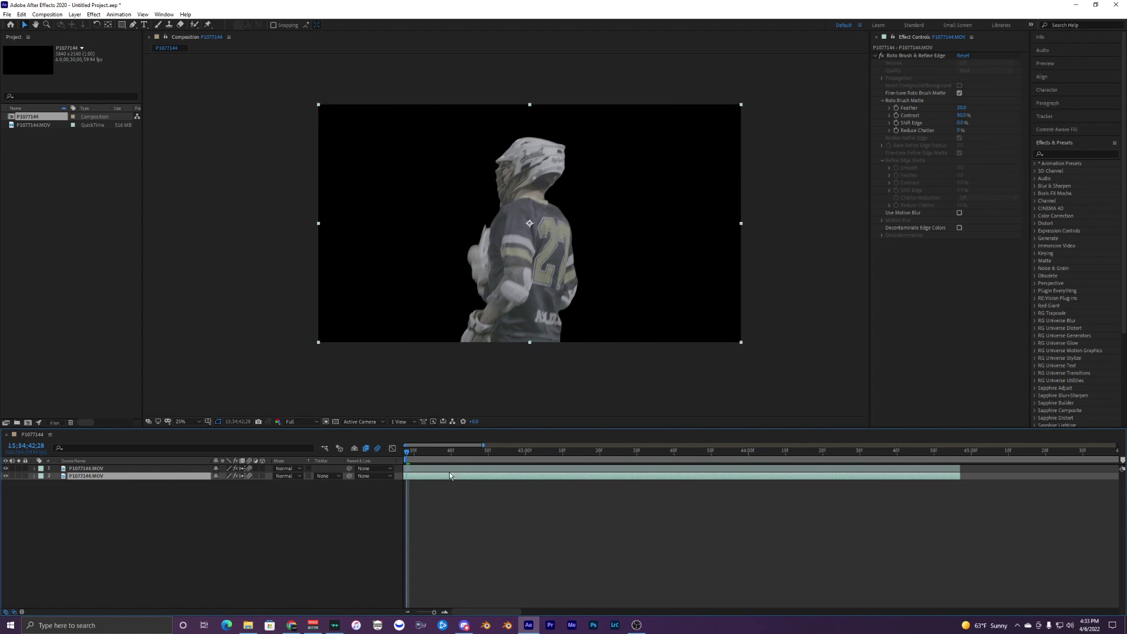
left_click(901, 55)
key("Delete")
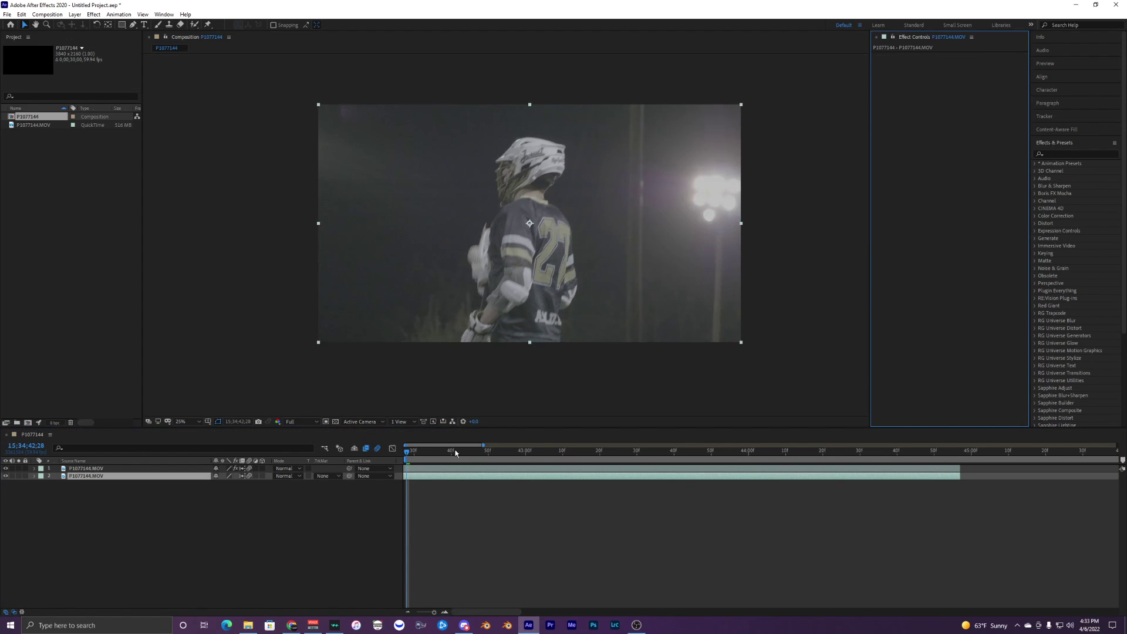
left_click(414, 452)
left_click(418, 469)
left_click(417, 476)
left_click(428, 469)
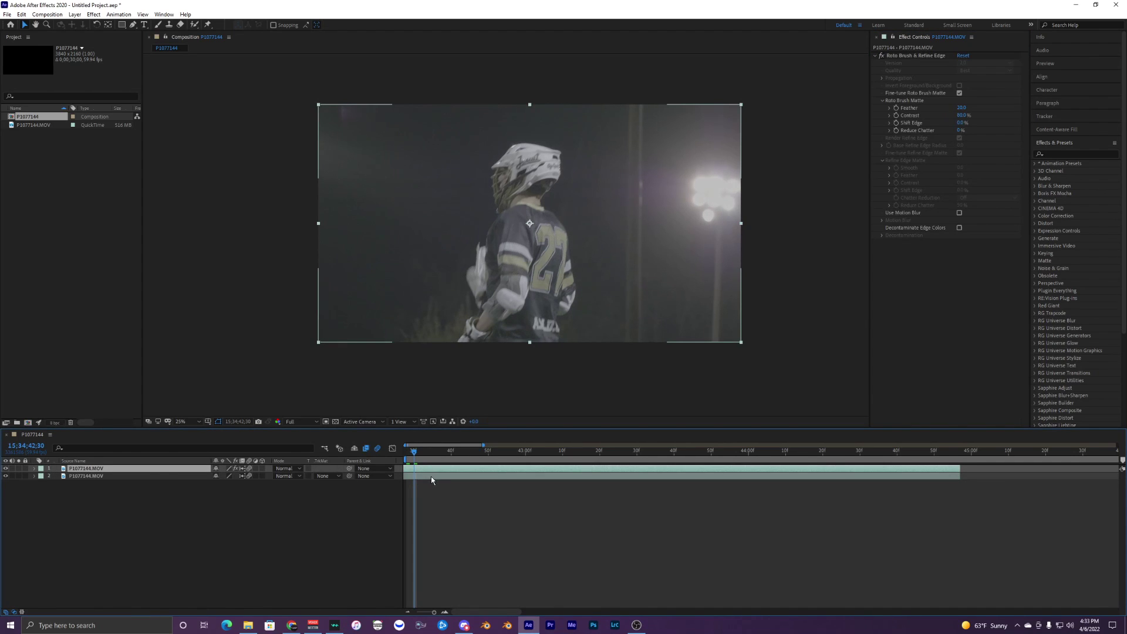
left_click(431, 478)
left_click(425, 469)
key("Page_Down")
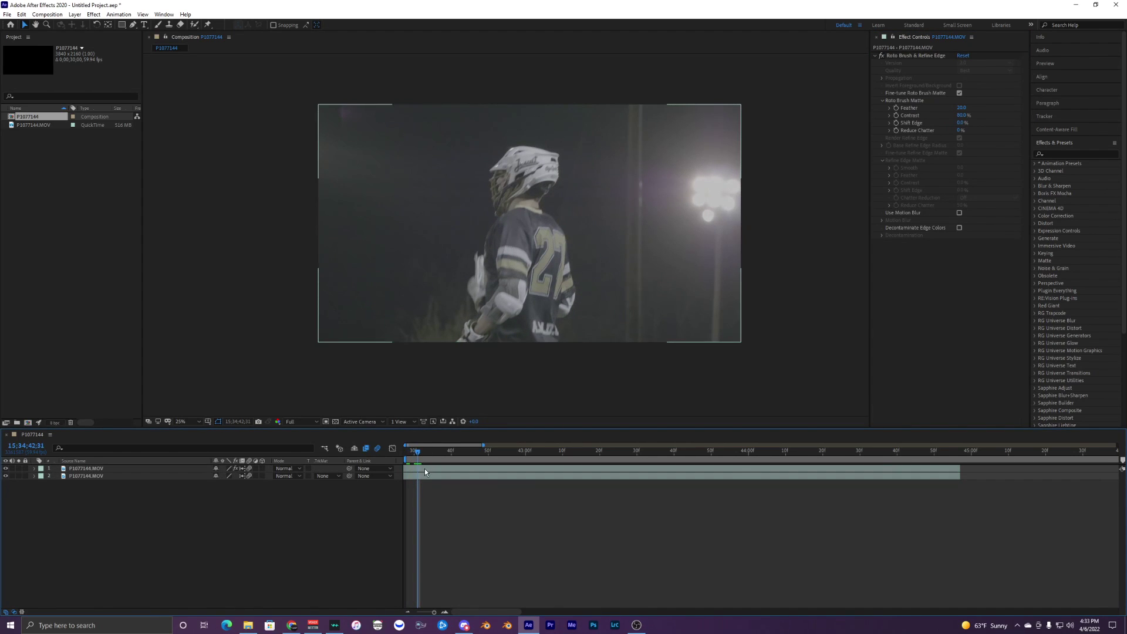
Step: Duplicate the top cut-out player layer twice, making three cut-out layers above the background
left_click(425, 470)
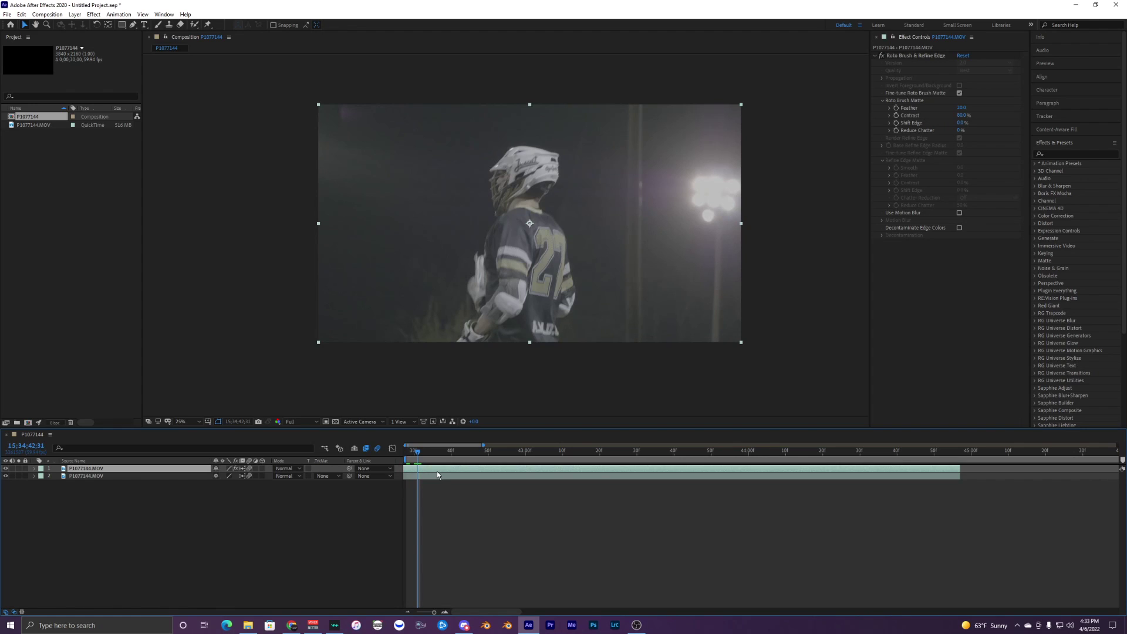
key("ctrl+d")
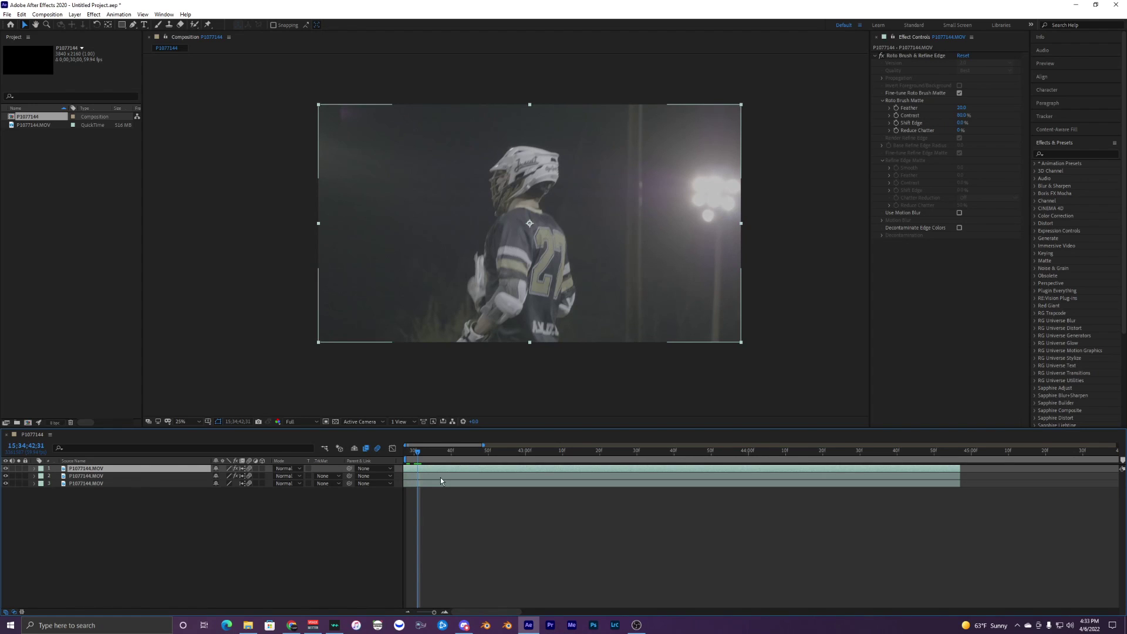
key("ctrl+d")
left_click(431, 483)
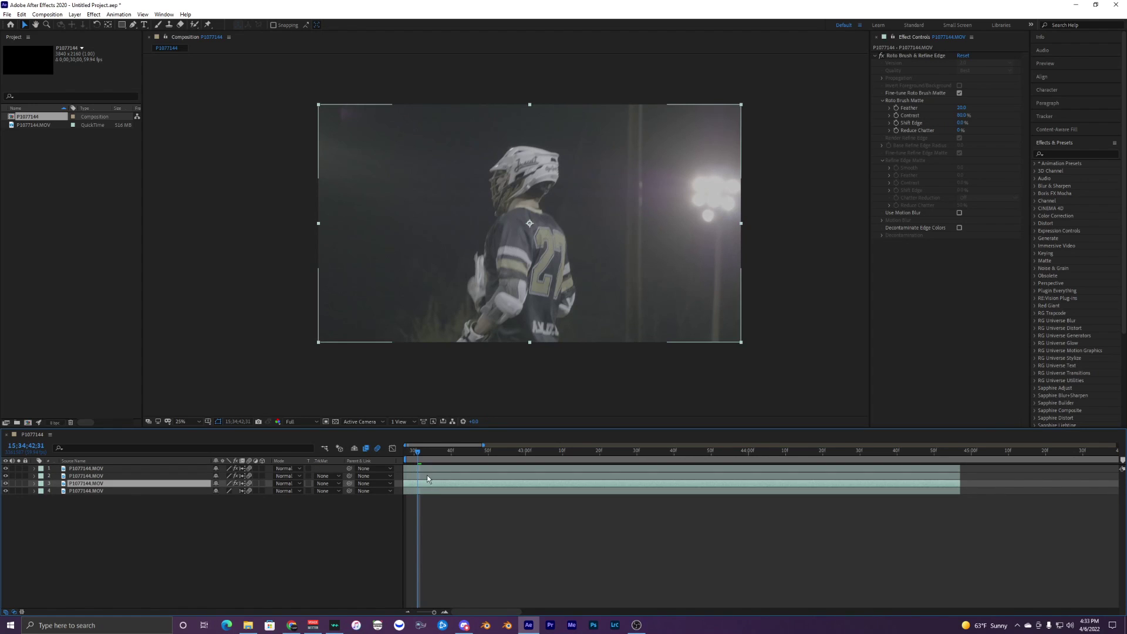
left_click(427, 475, "shift")
left_click(423, 514)
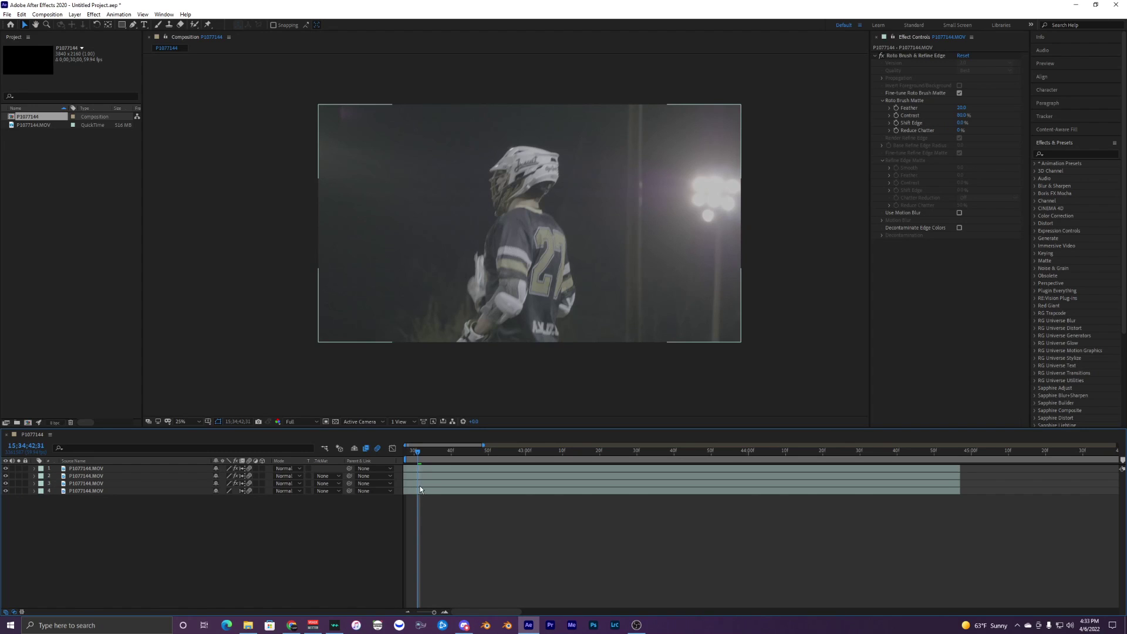
left_click(421, 484)
left_click(425, 474)
left_click(424, 482)
left_click(426, 475)
left_click(427, 483)
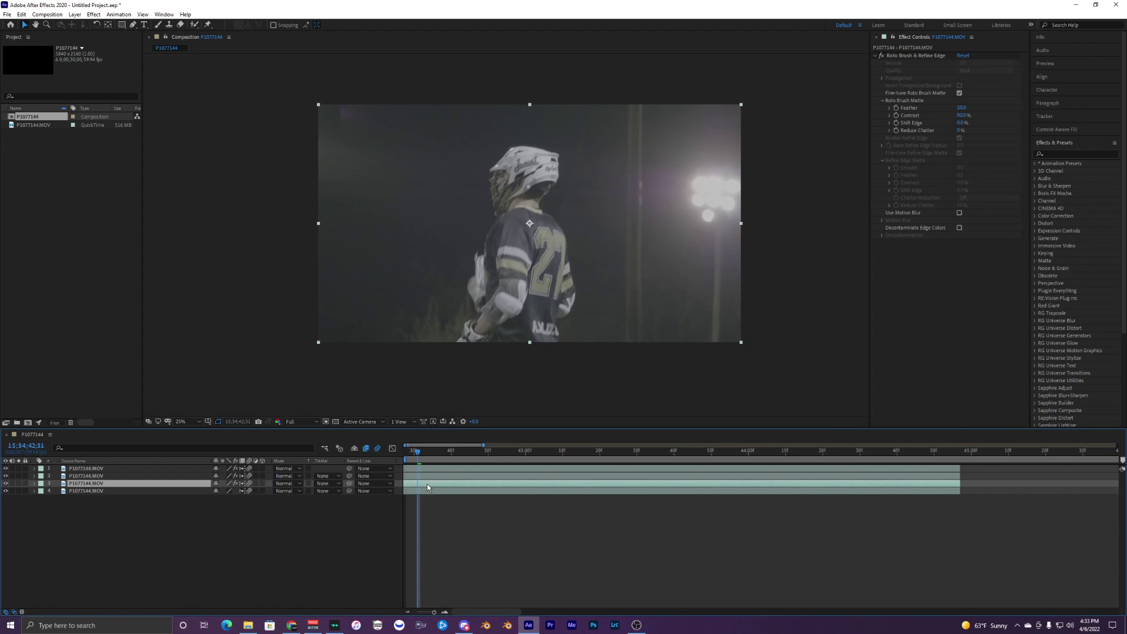
Step: Return to the first frame and reveal the Position property of the second and third player layers
left_click(419, 475)
key("Page_Up")
key("Page_Up")
key("Page_Up")
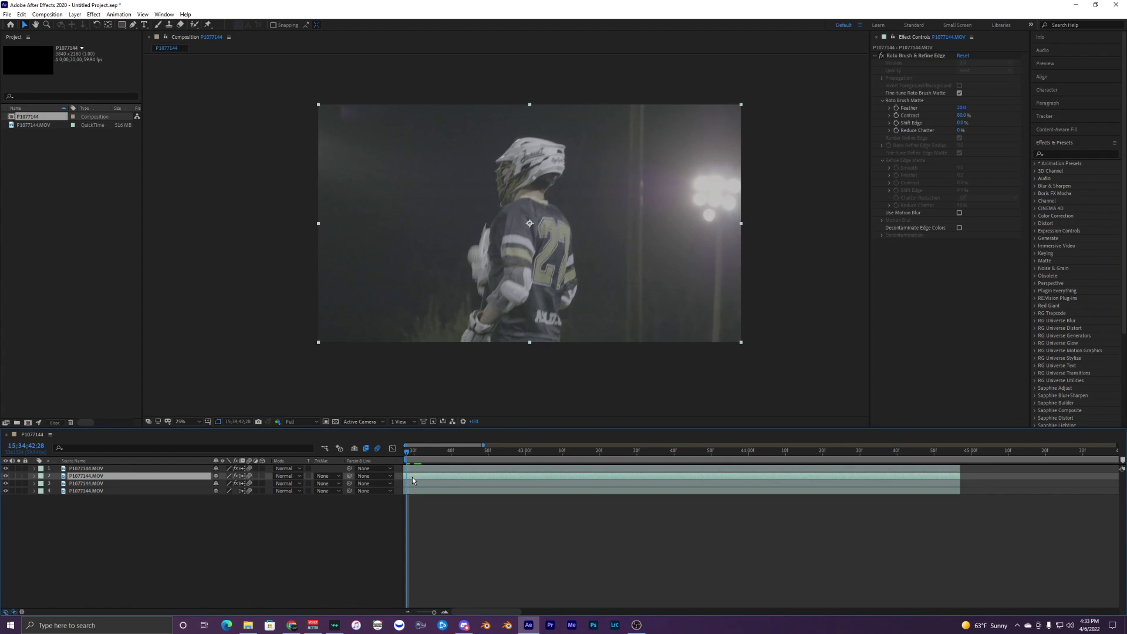
key("p")
left_click(411, 490)
key("p")
left_click(416, 521)
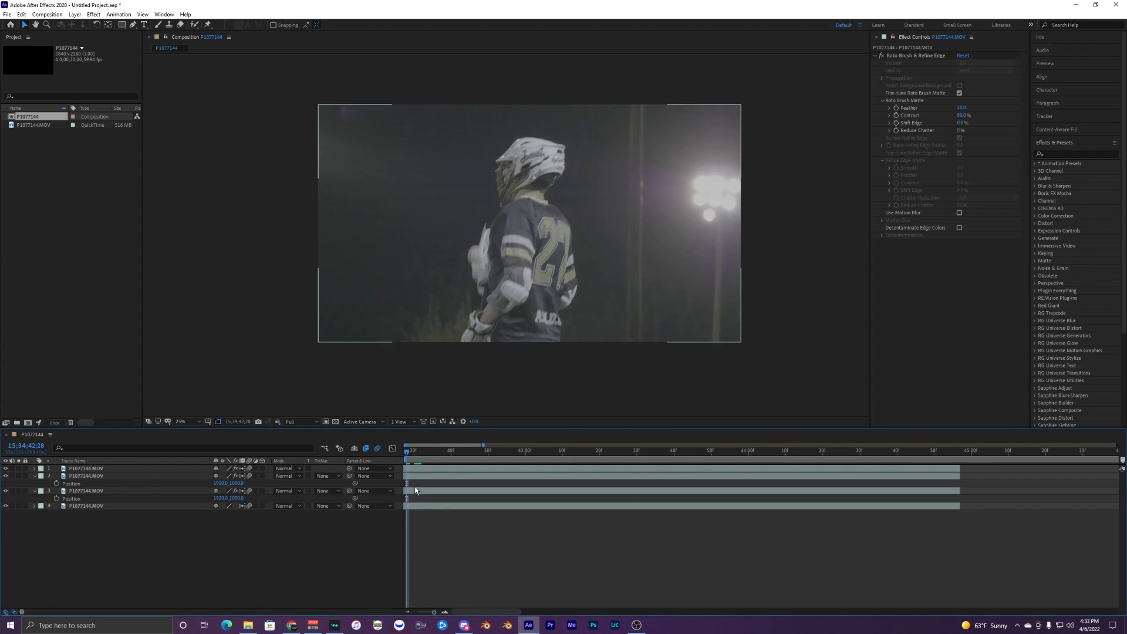
Step: Add starting Position keyframes to the second and third player layers at the first frame
left_click(413, 476)
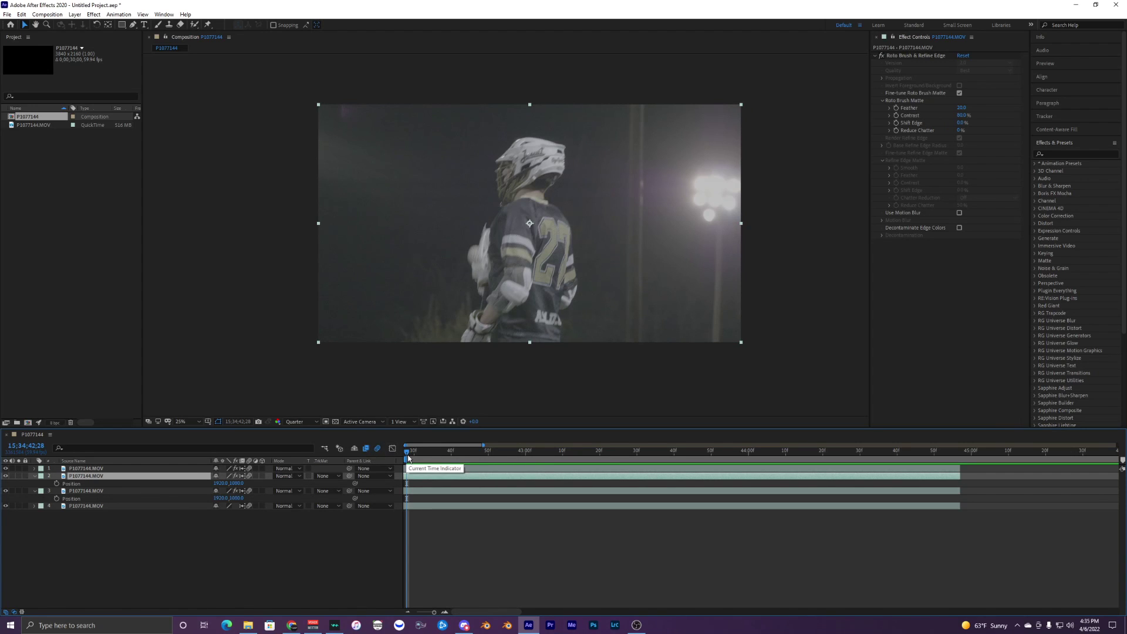
mouse_move(407, 452)
left_mouse_down()
mouse_move(430, 454)
mouse_move(406, 453)
left_mouse_up()
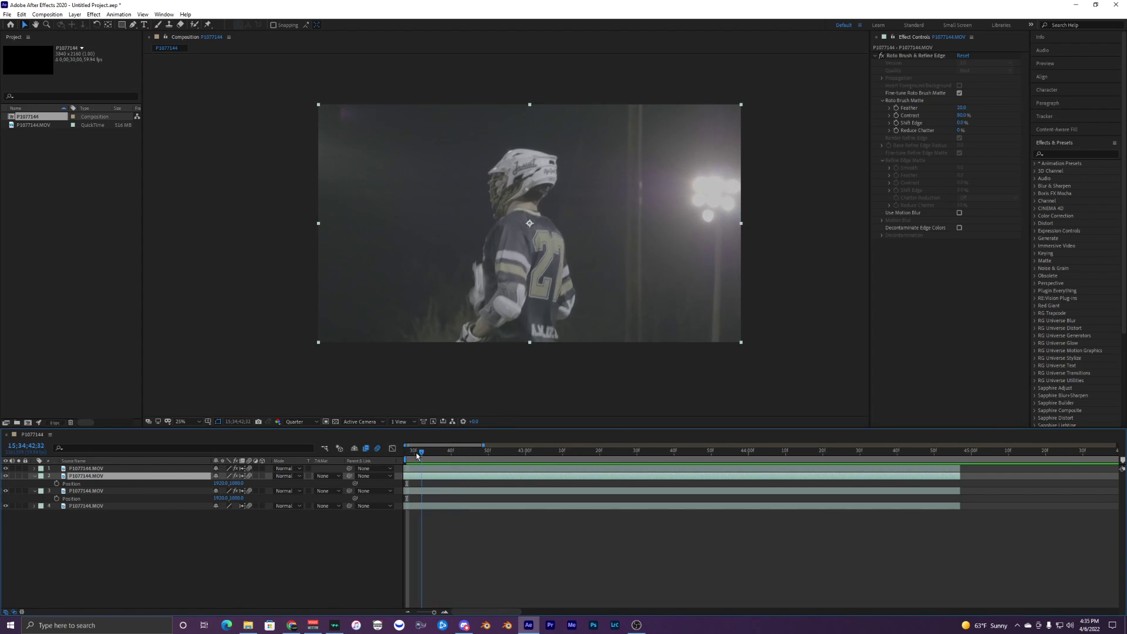
left_click(56, 483)
left_click(56, 498)
left_click(419, 545)
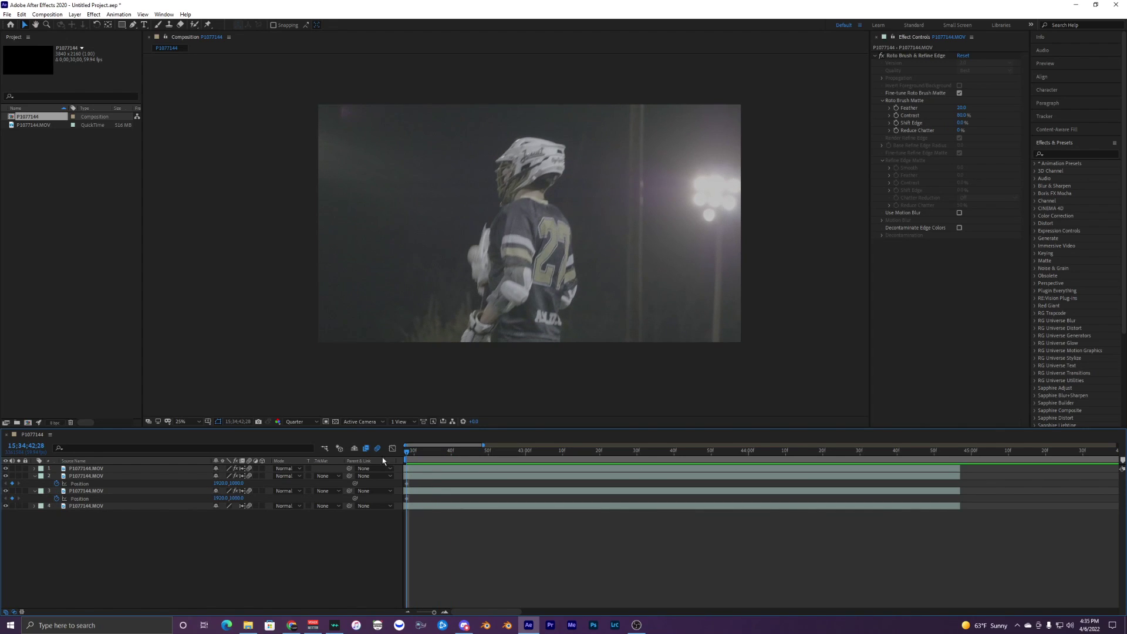
Step: Keyframe the second layer's horizontal position at about 2860 at 15;34;43;32, sliding that player copy to the right
left_click(409, 478)
left_click(407, 483)
left_click(409, 476)
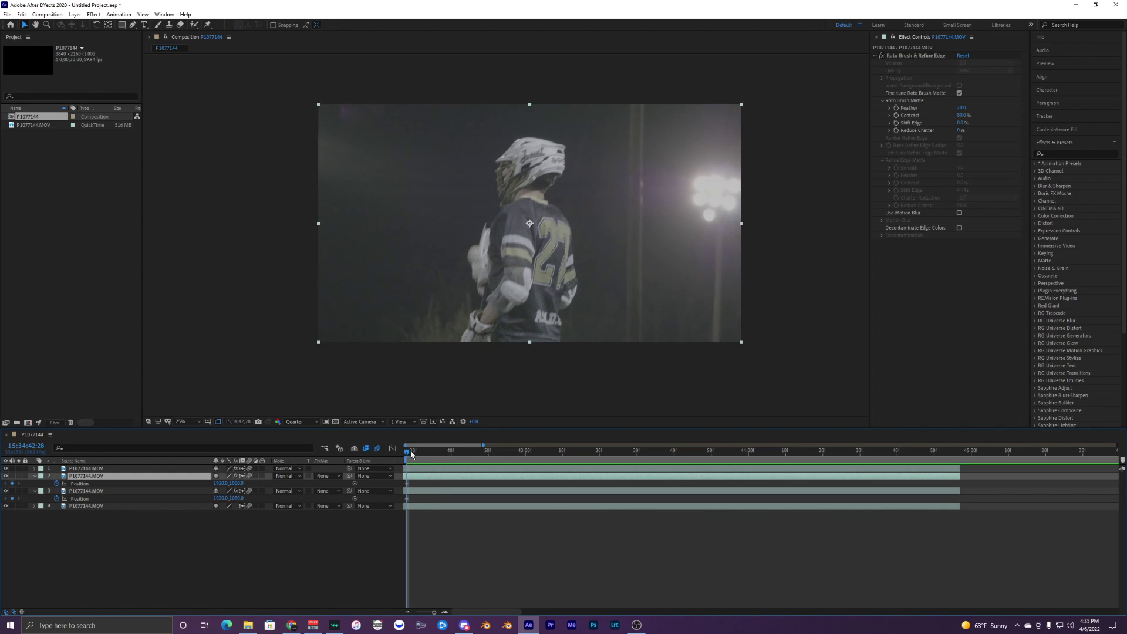
left_click_drag(411, 454, 645, 453)
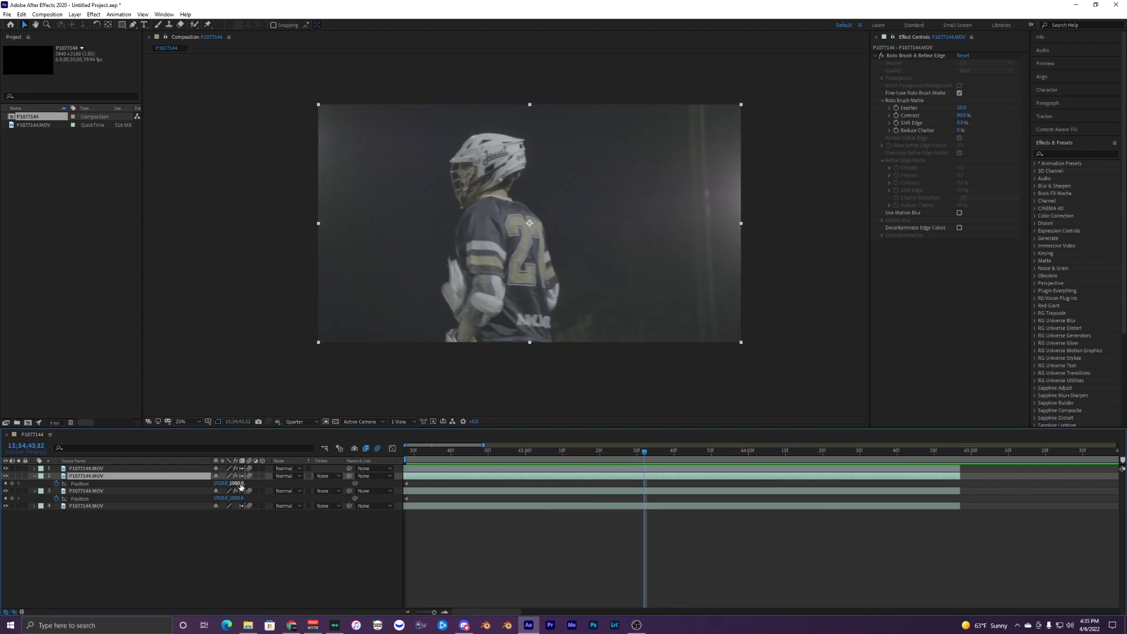
left_click_drag(220, 483, 322, 483)
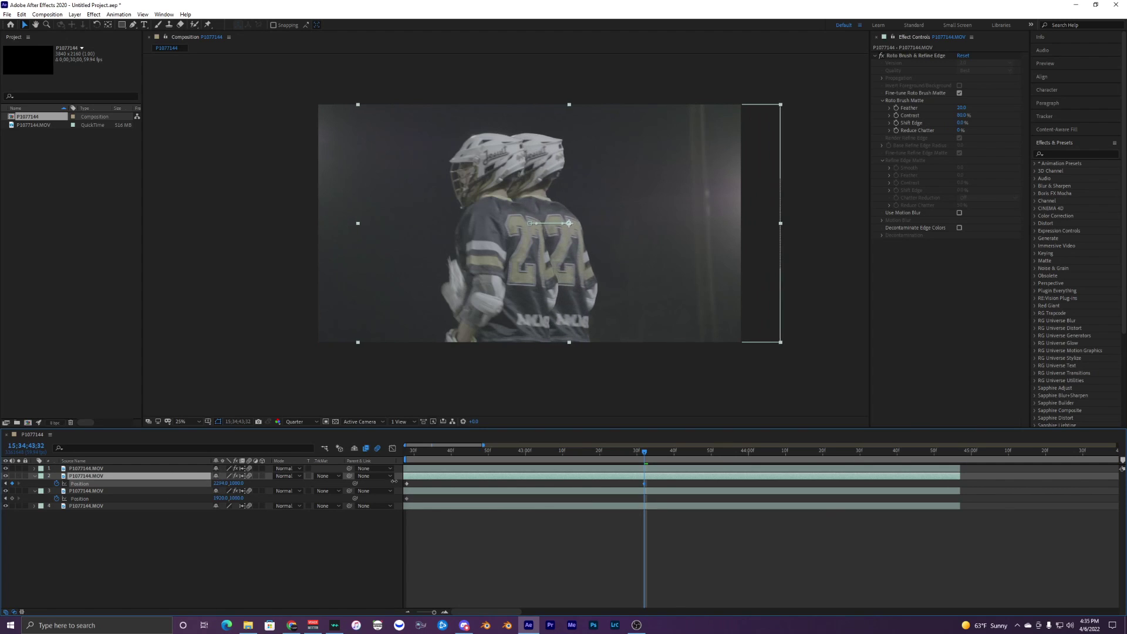
left_click_drag(394, 481, 629, 476)
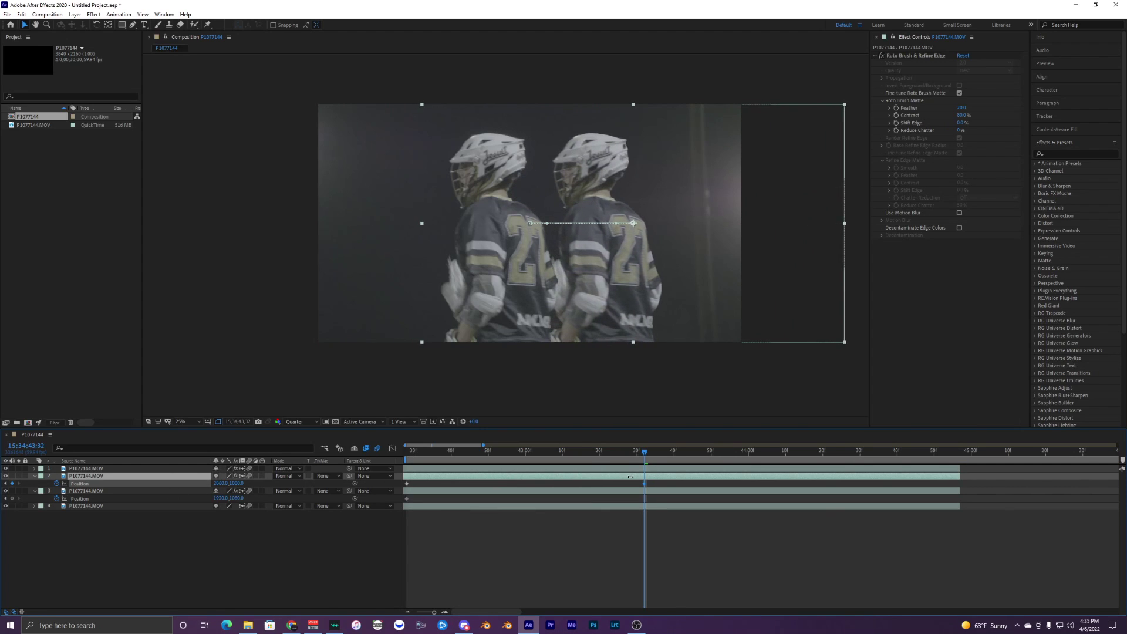
Step: Keyframe the third layer's horizontal position at about 1046 at 15;34;43;32, sliding that player copy to the left
left_click(641, 492)
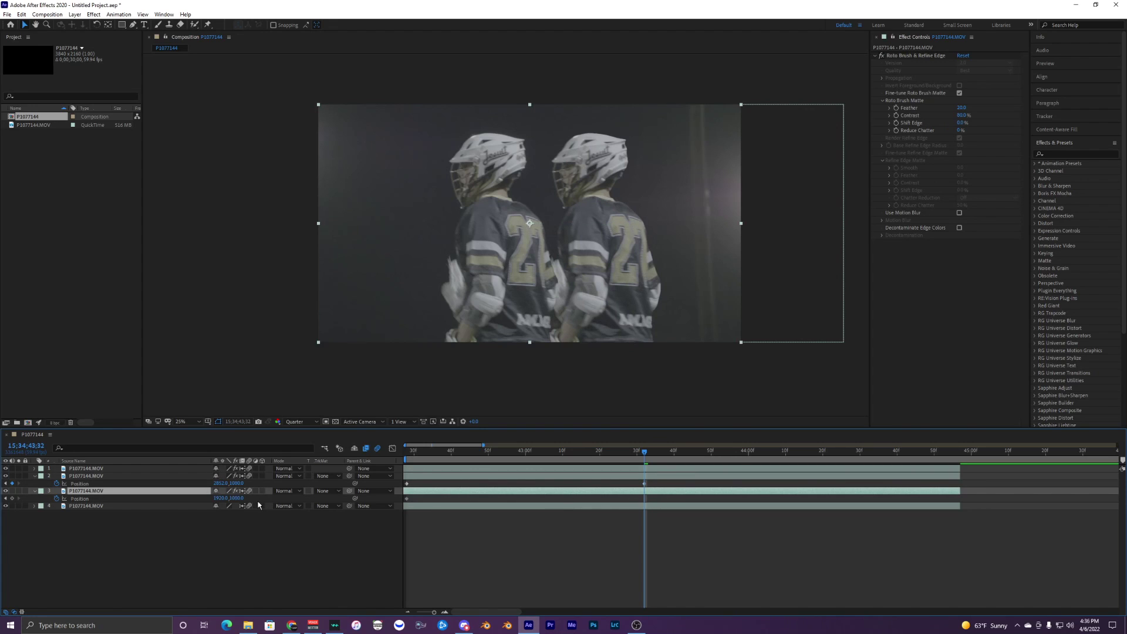
left_click_drag(221, 498, 36, 498)
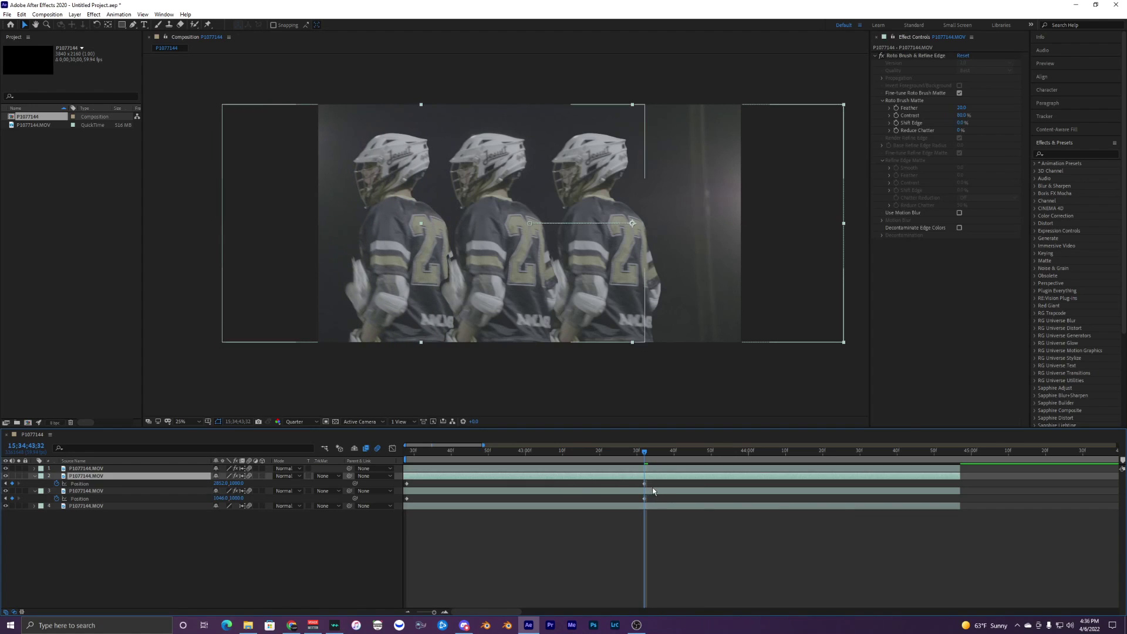
Step: Apply Easy Ease to both Position keyframes of the second player layer and keep them selected
left_click_drag(661, 484, 563, 489)
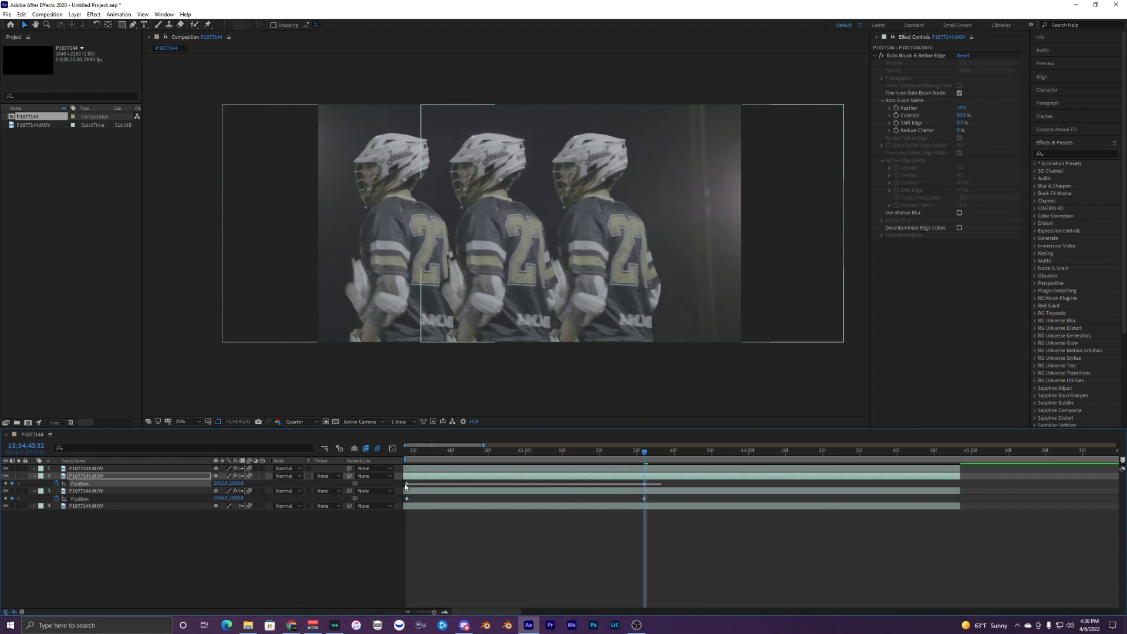
left_click(405, 483)
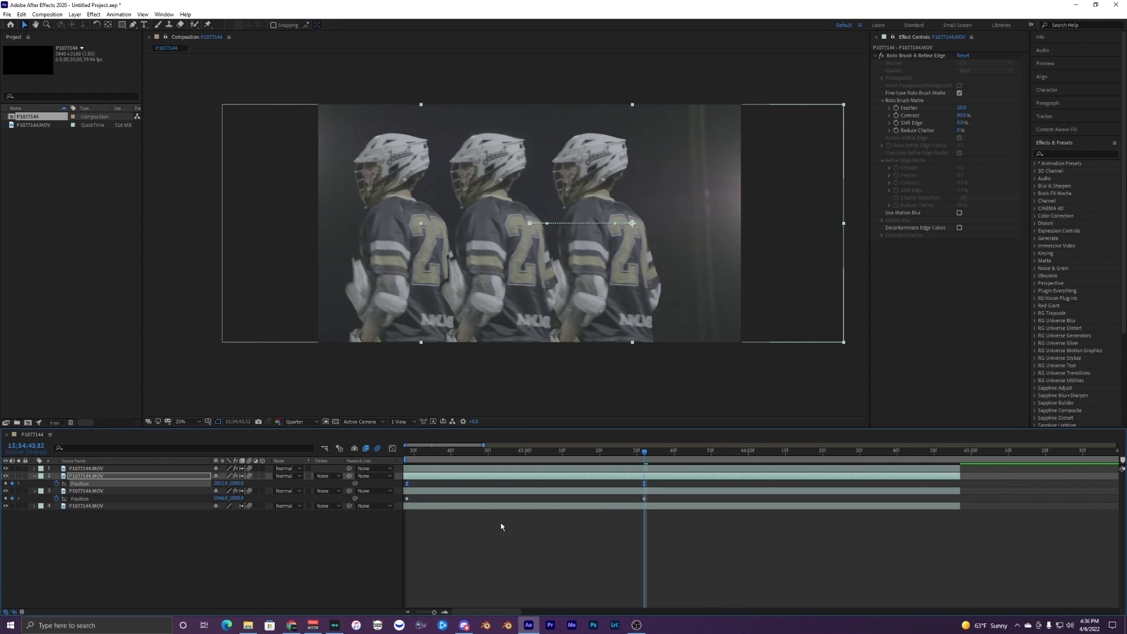
left_click(440, 495)
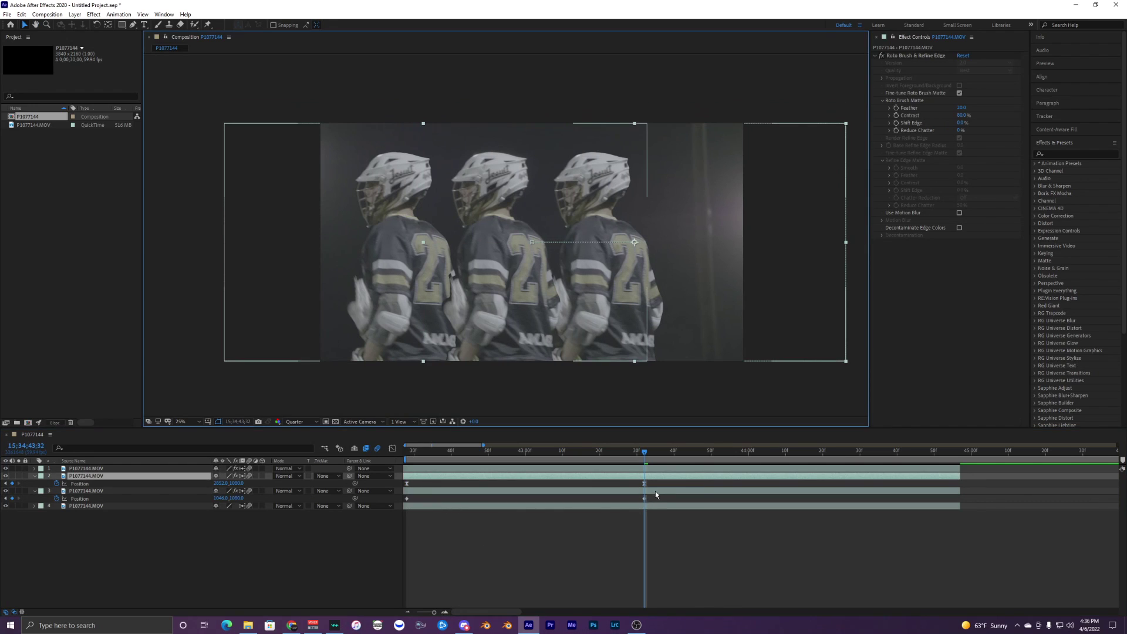
left_click_drag(654, 482, 520, 487)
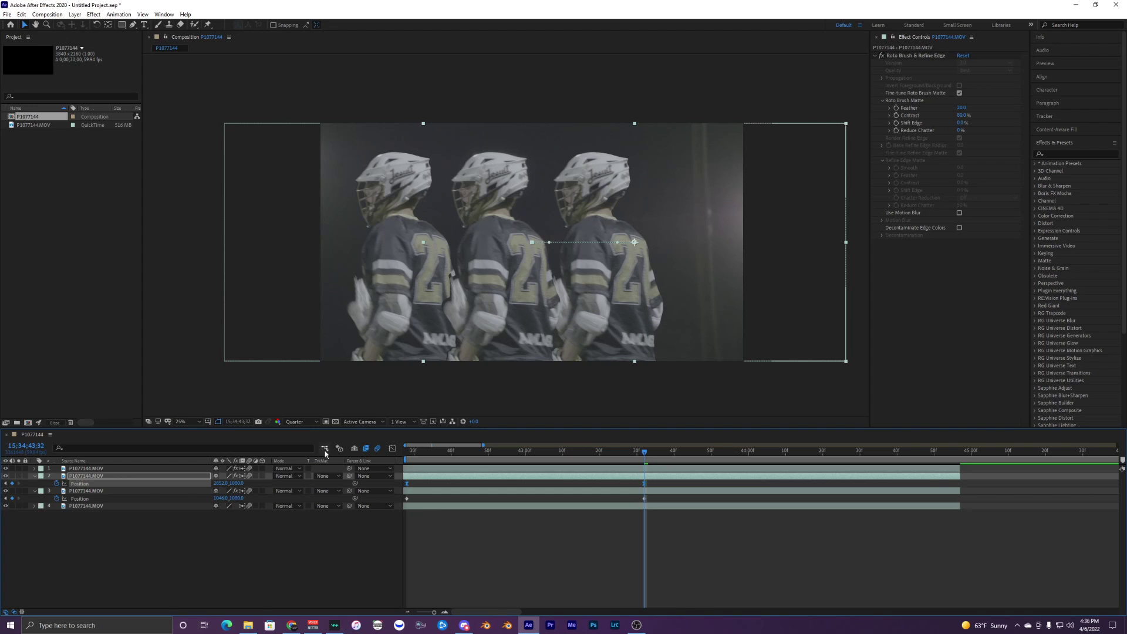
Step: Shape the second layer's Position speed graph into a sharp central peak by extending both keyframes' ease handles toward each other
left_click(392, 449)
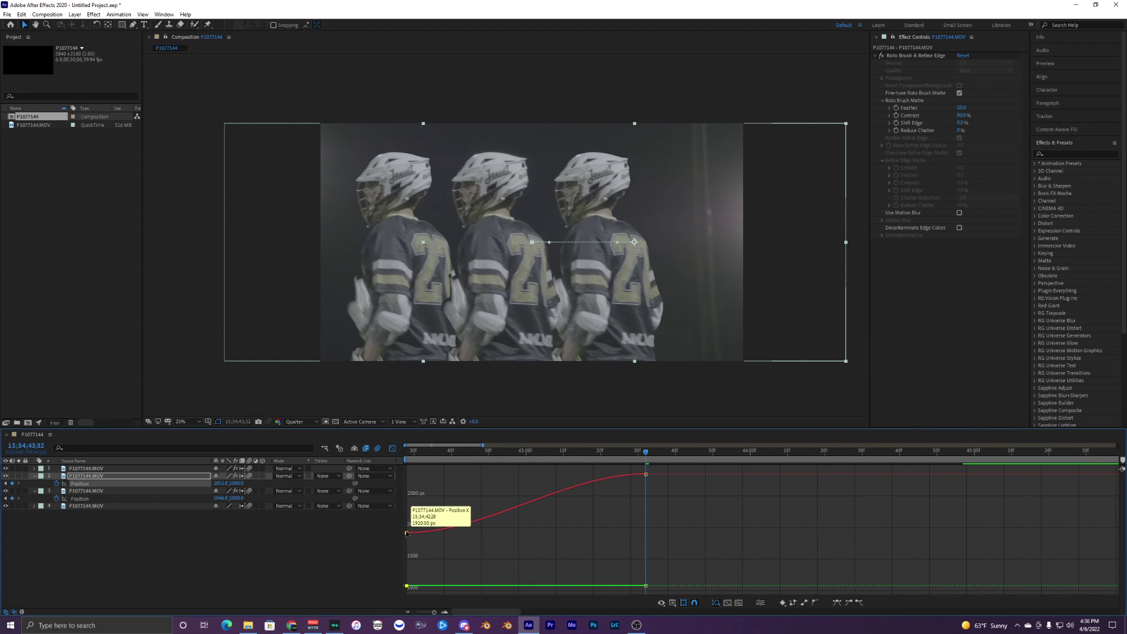
right_click(434, 492)
left_click(479, 411)
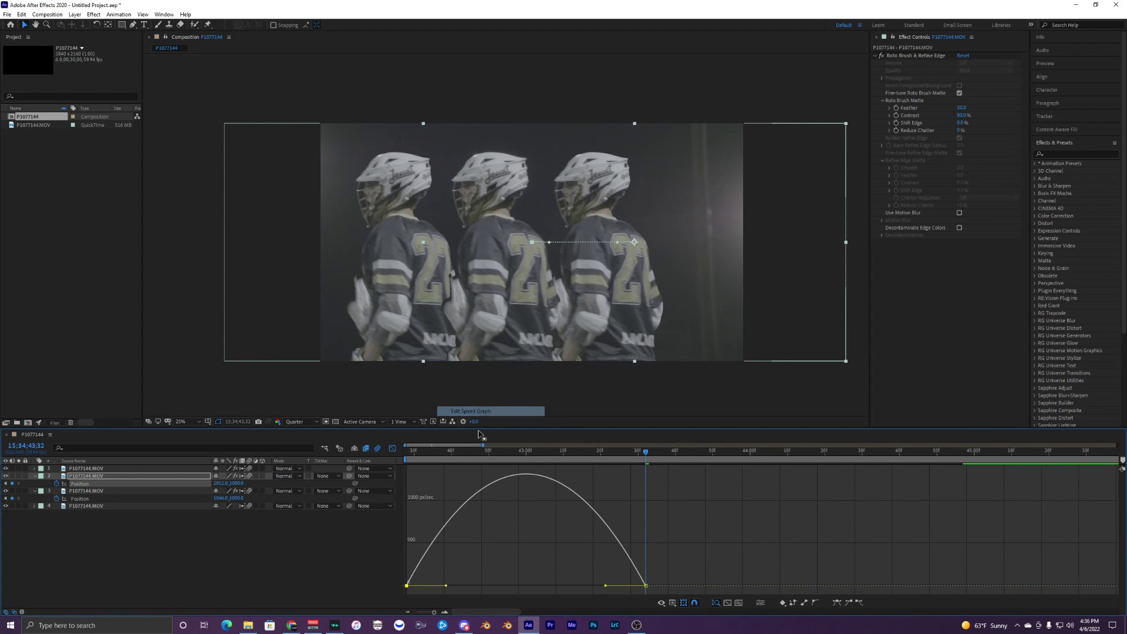
key("Home")
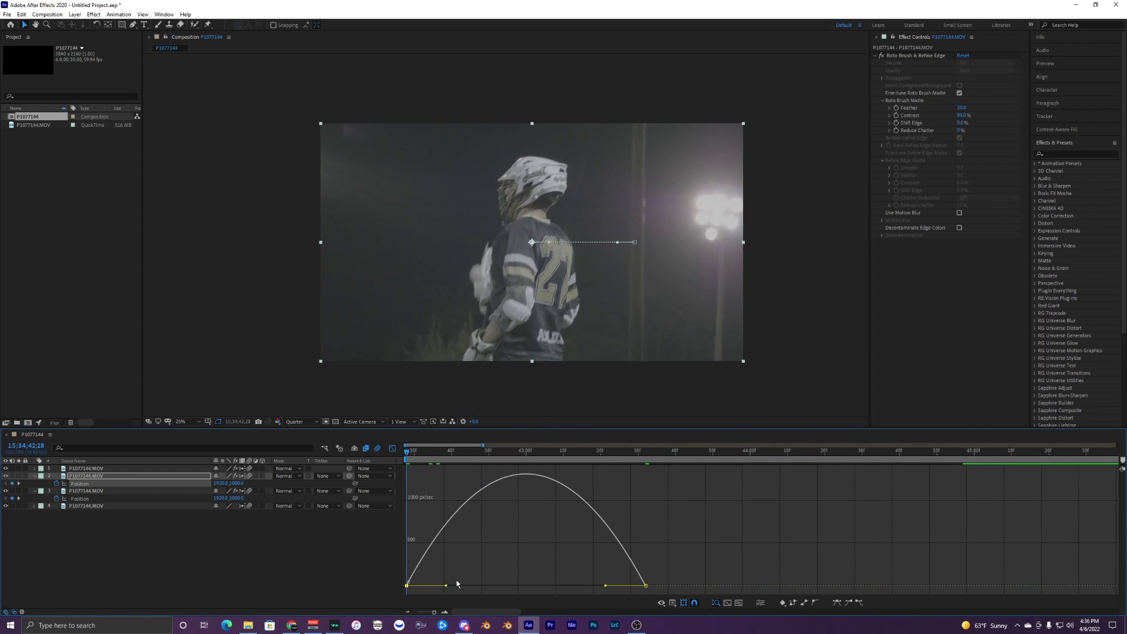
left_click_drag(446, 585, 469, 585)
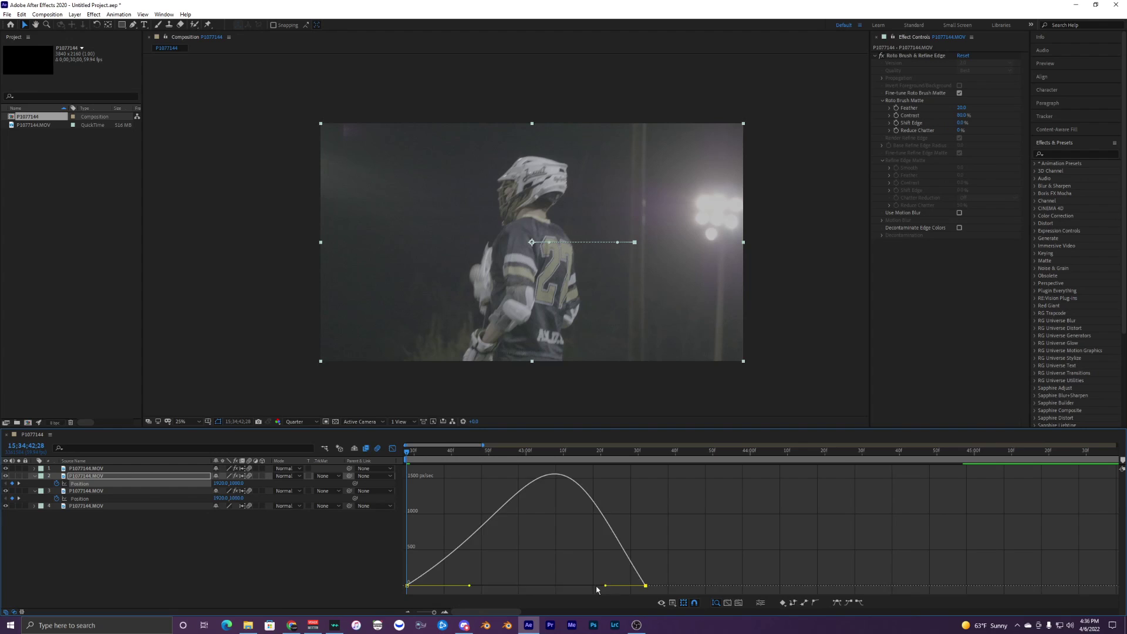
left_click_drag(597, 589, 534, 590)
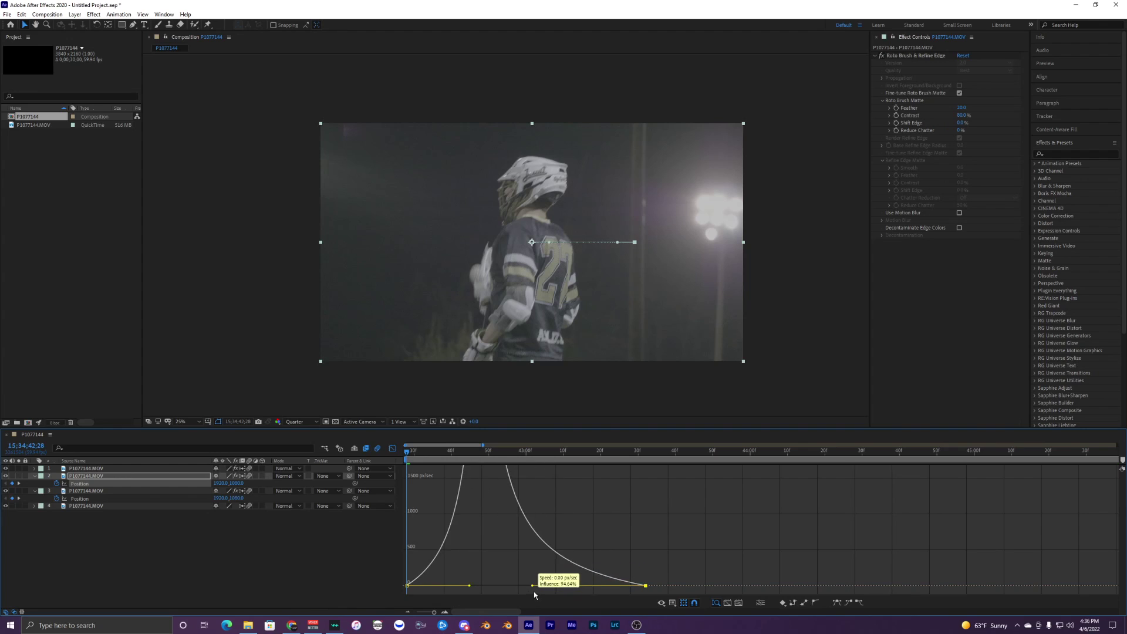
left_click(405, 588)
left_click(423, 584)
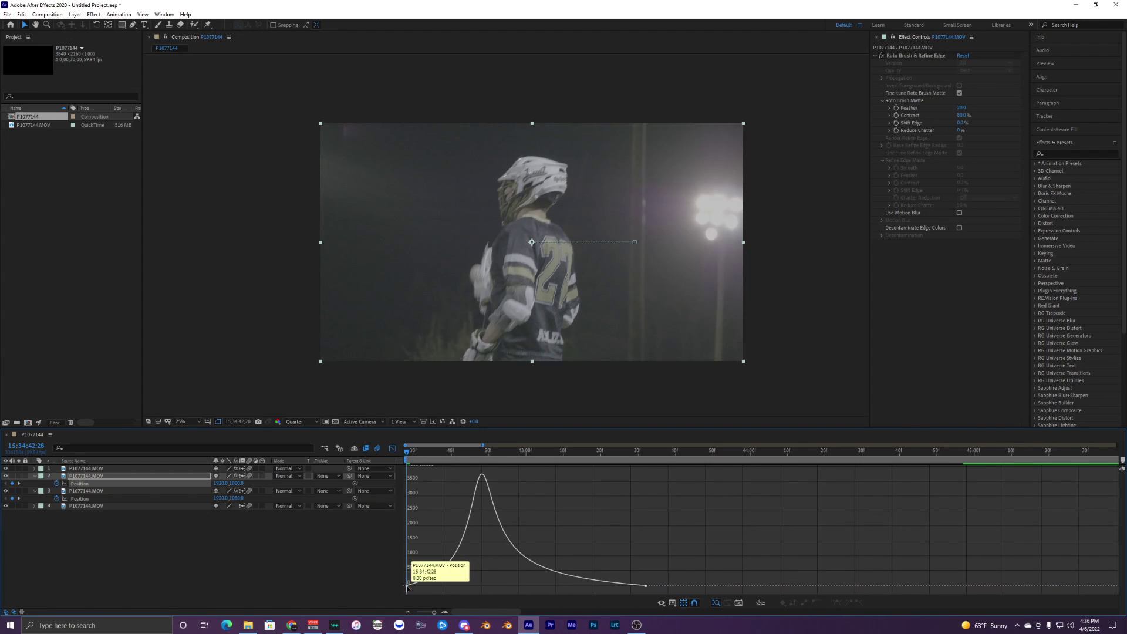
left_click_drag(471, 586, 502, 589)
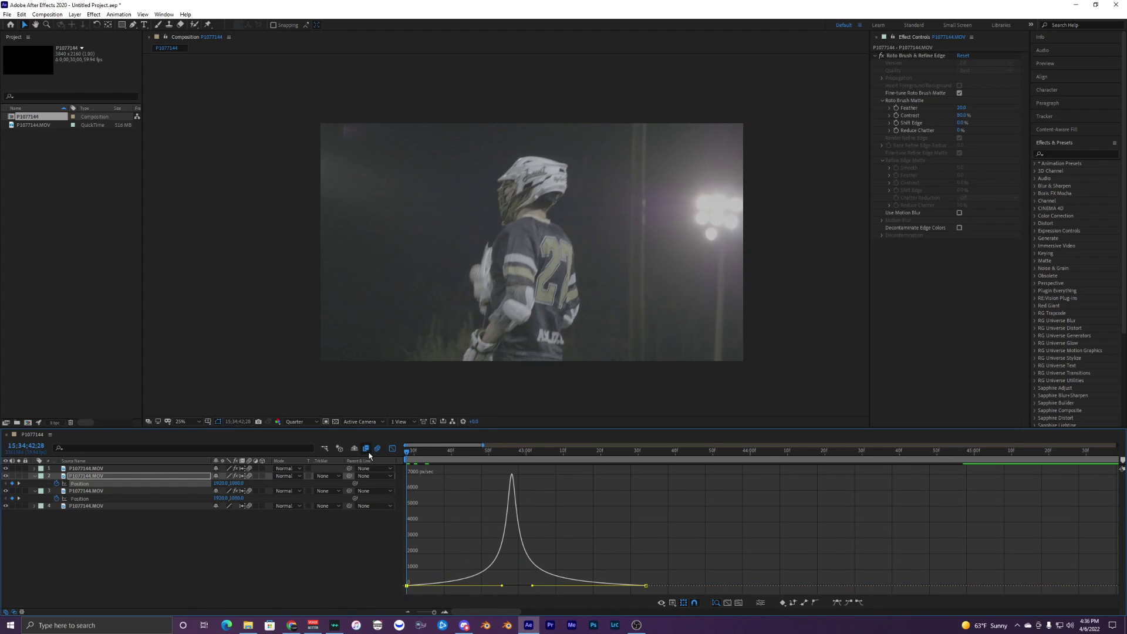
Step: Play the composition back from the first frame to check the second player copy's eased slide
key("space")
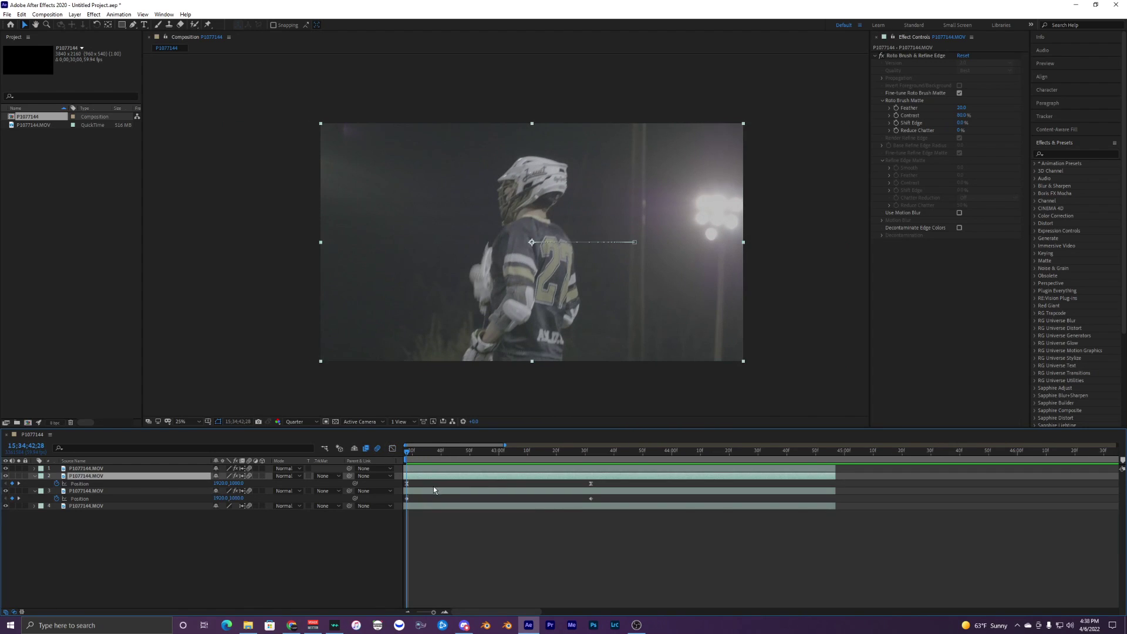
left_click(435, 487)
key("space")
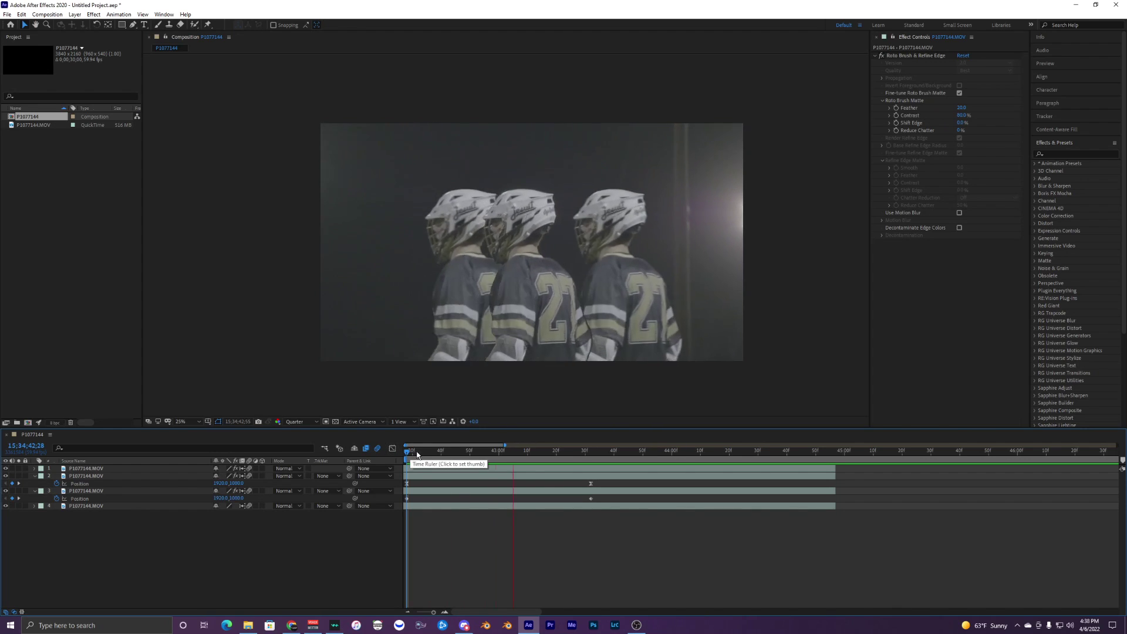
key("space")
left_click(407, 452)
left_click(416, 474)
key("space")
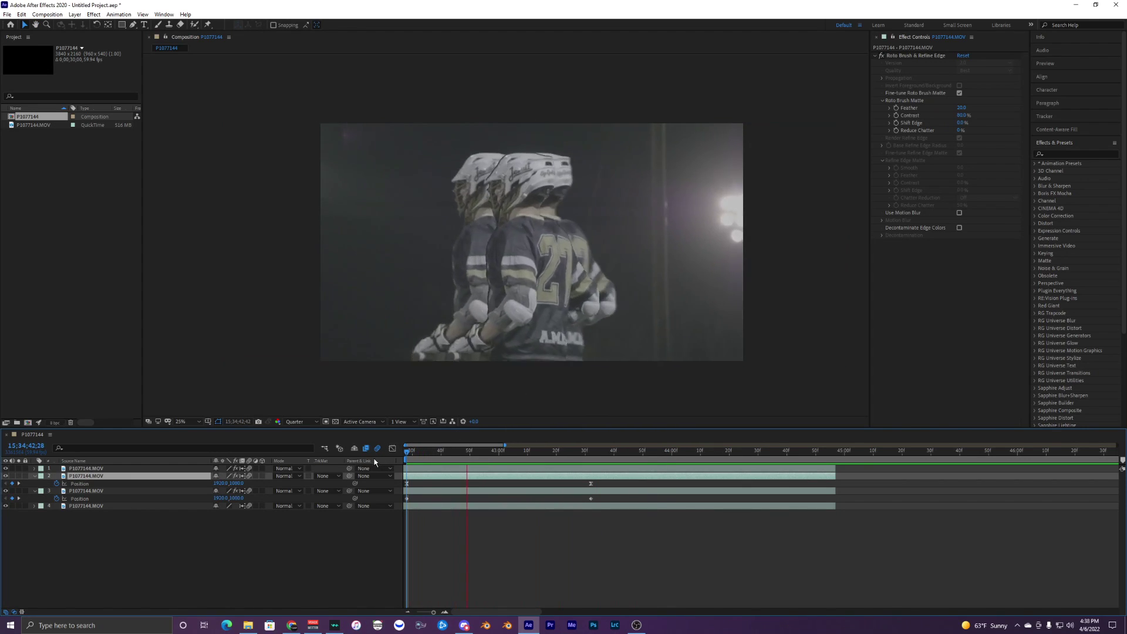
key("space")
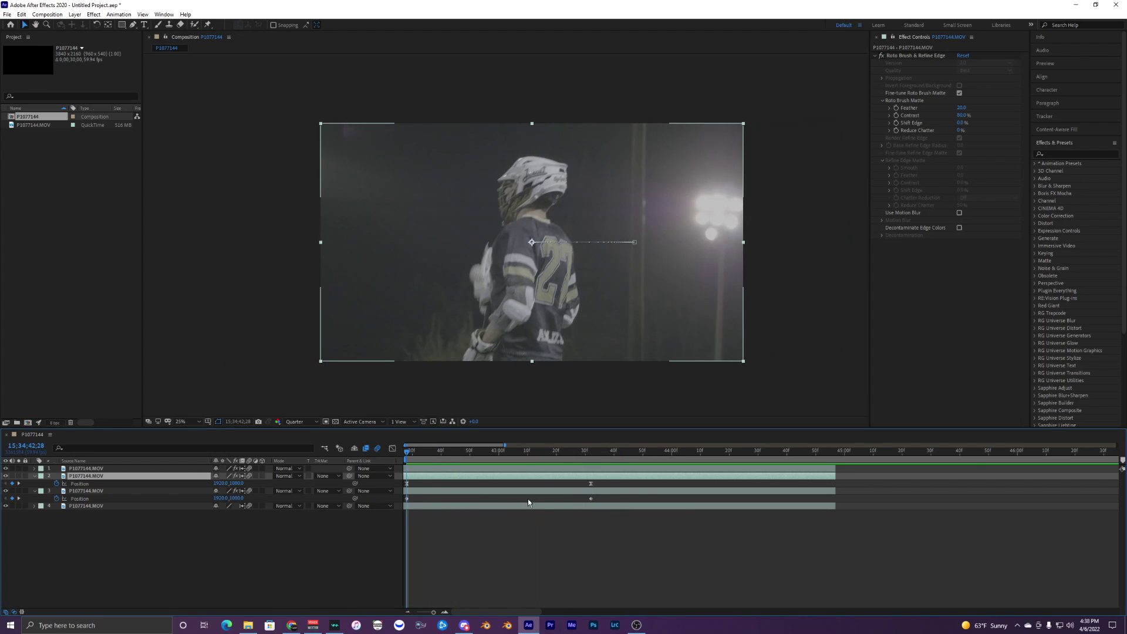
Step: Ease both Position keyframes of the third player layer and extend their speed-graph handles toward each other into a sharp peak
left_click_drag(609, 497, 400, 504)
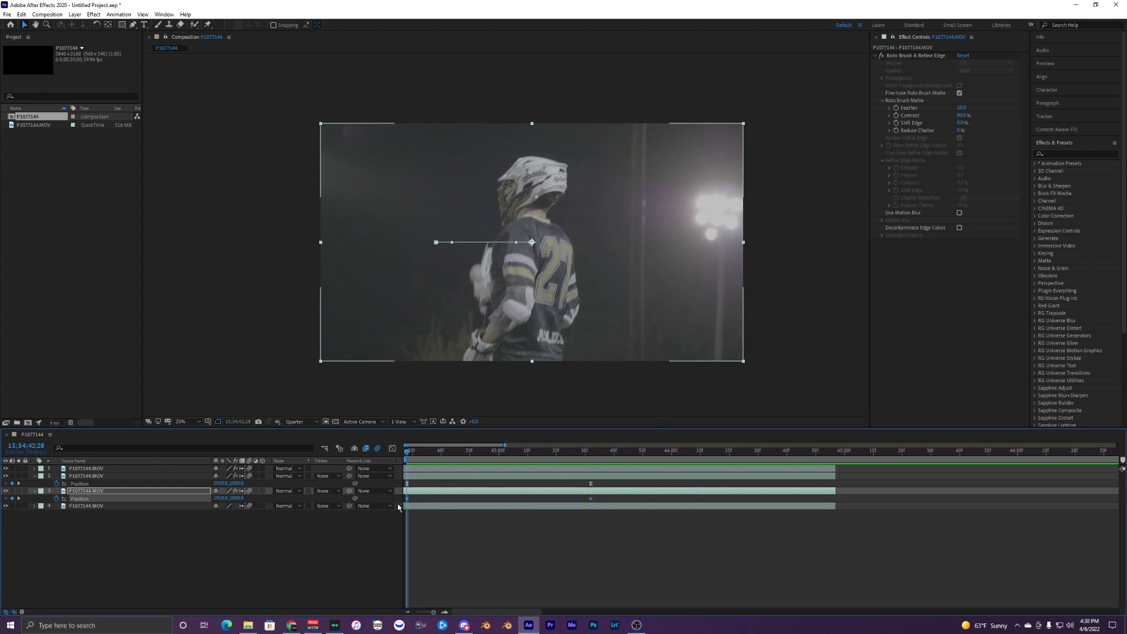
left_click(393, 449)
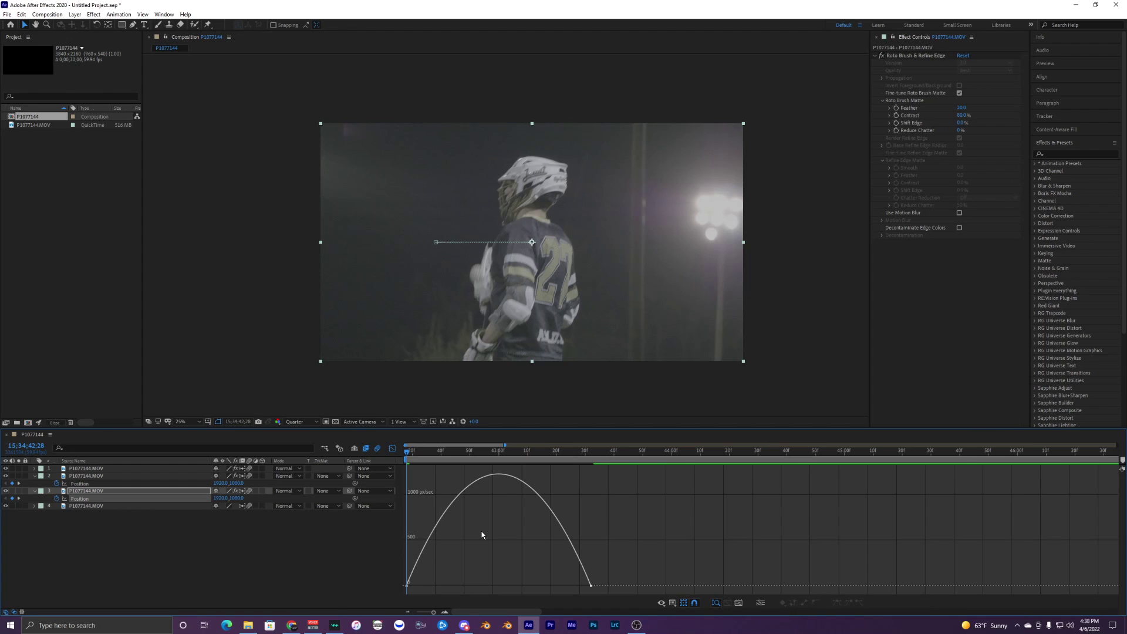
left_click_drag(437, 585, 489, 586)
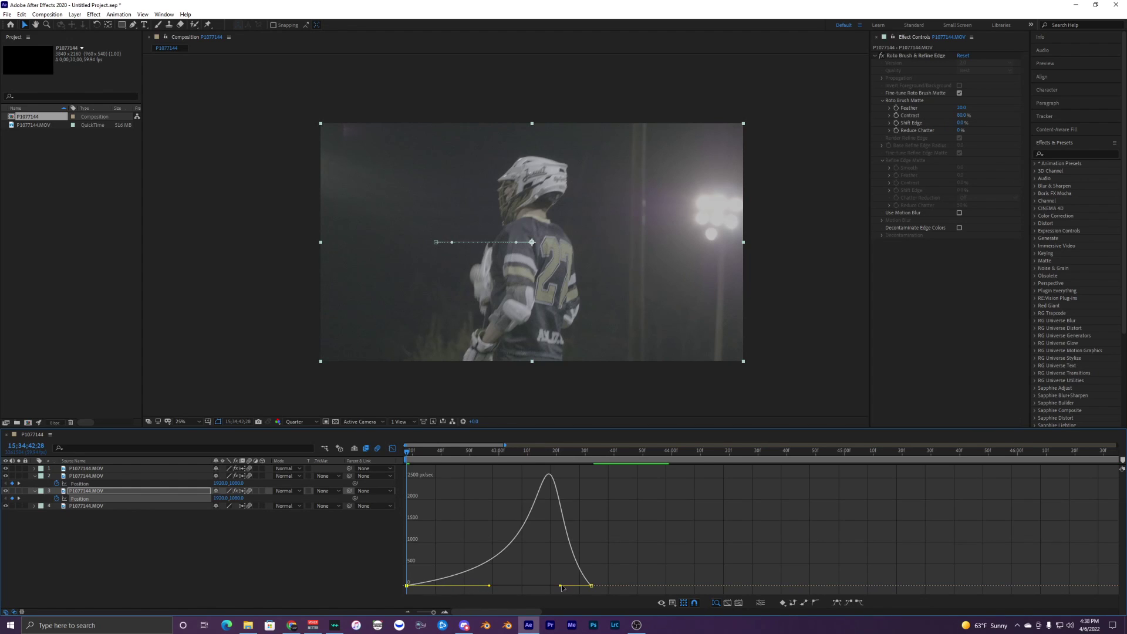
left_click_drag(560, 585, 504, 586)
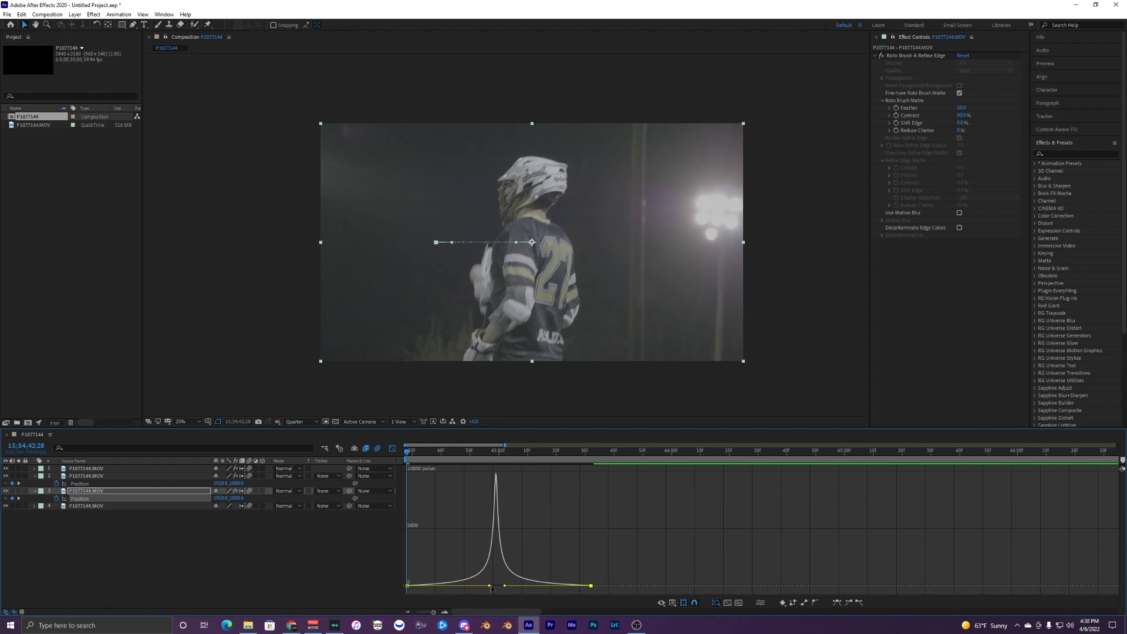
Step: Preview the slide and shorten the third layer's first ease handle so its speed peaks slightly earlier and less steeply
key("space")
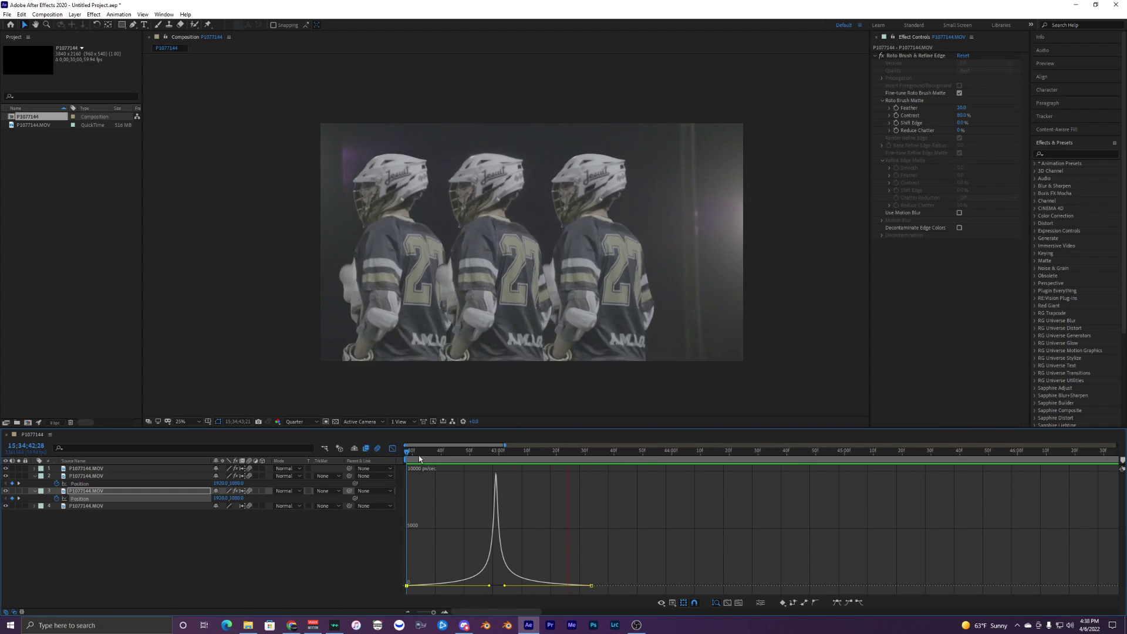
left_click(436, 456)
left_click_drag(437, 455, 489, 466)
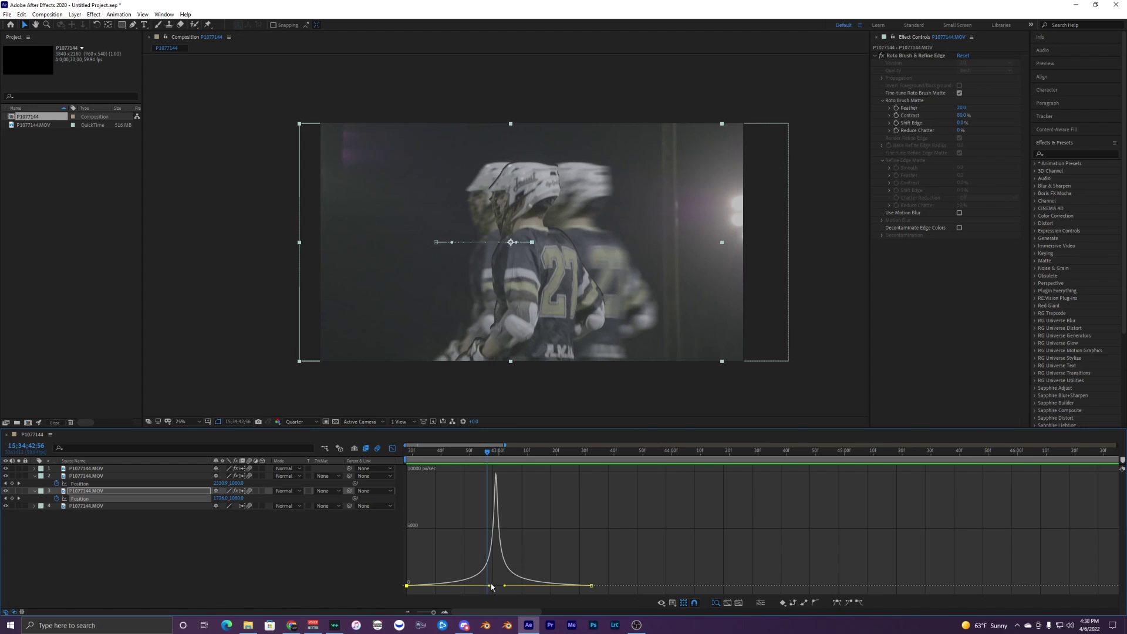
left_click_drag(490, 586, 503, 587)
key("space")
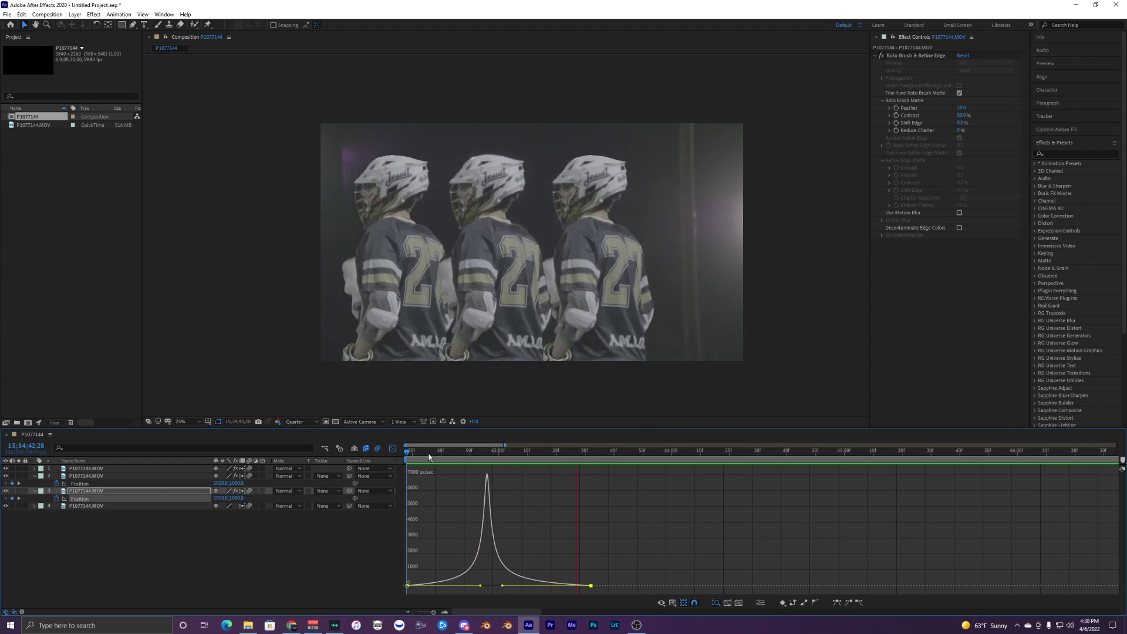
key("space")
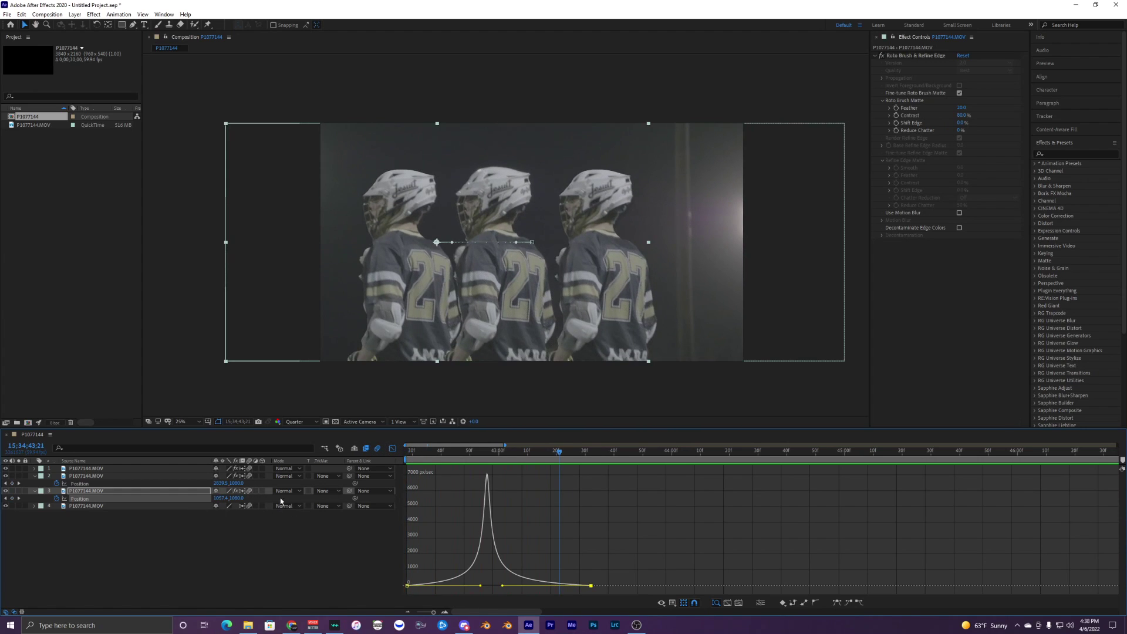
Step: Close the speed graph and play the composition from the first frame, pausing at 15;34;43;00 mid-slide
left_click(393, 449)
left_click_drag(440, 451, 387, 452)
key("space")
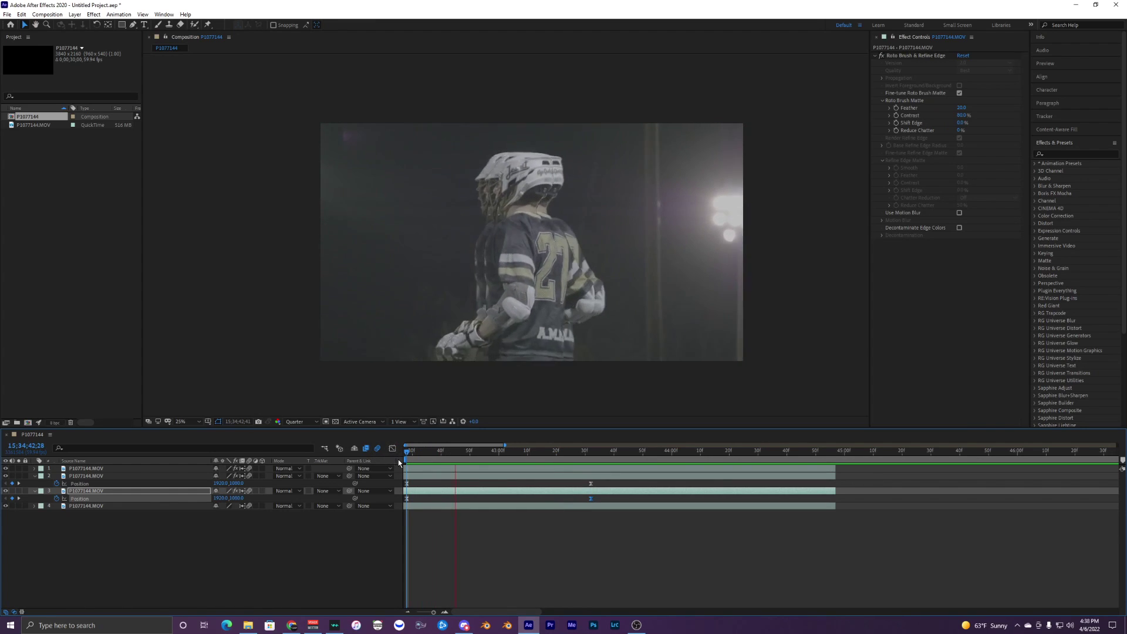
key("space")
Step: Enable motion blur on the third player layer and examine the blur on the player copies up close
scroll(426, 392, "up", 2)
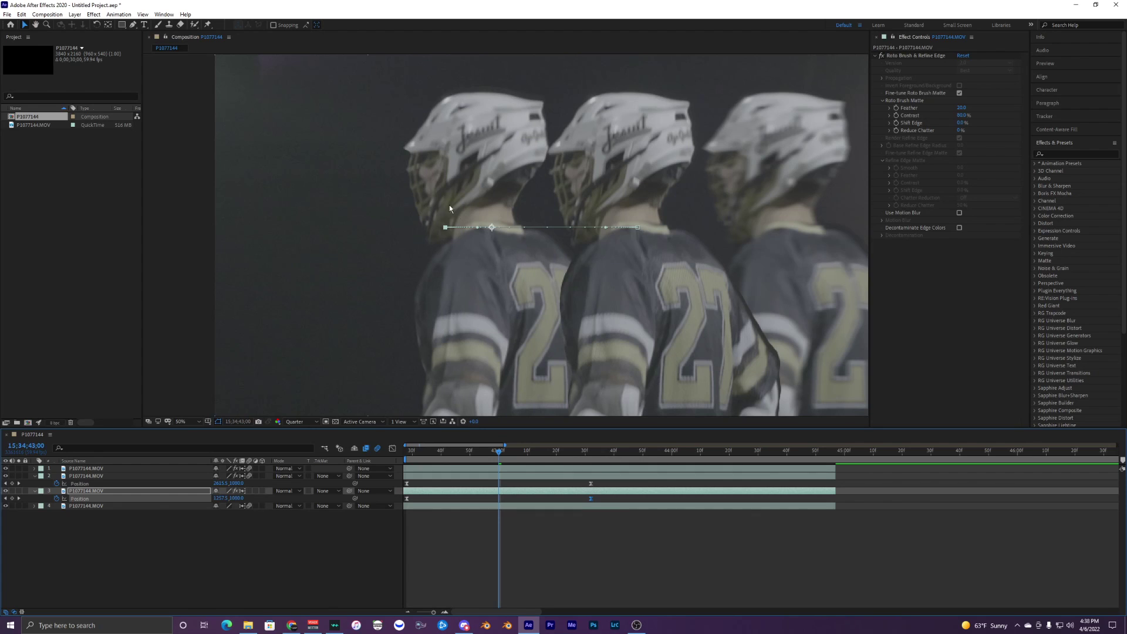
scroll(449, 205, "up", 1)
left_click_drag(428, 123, 455, 269)
scroll(455, 270, "down", 1)
left_click_drag(406, 189, 378, 133)
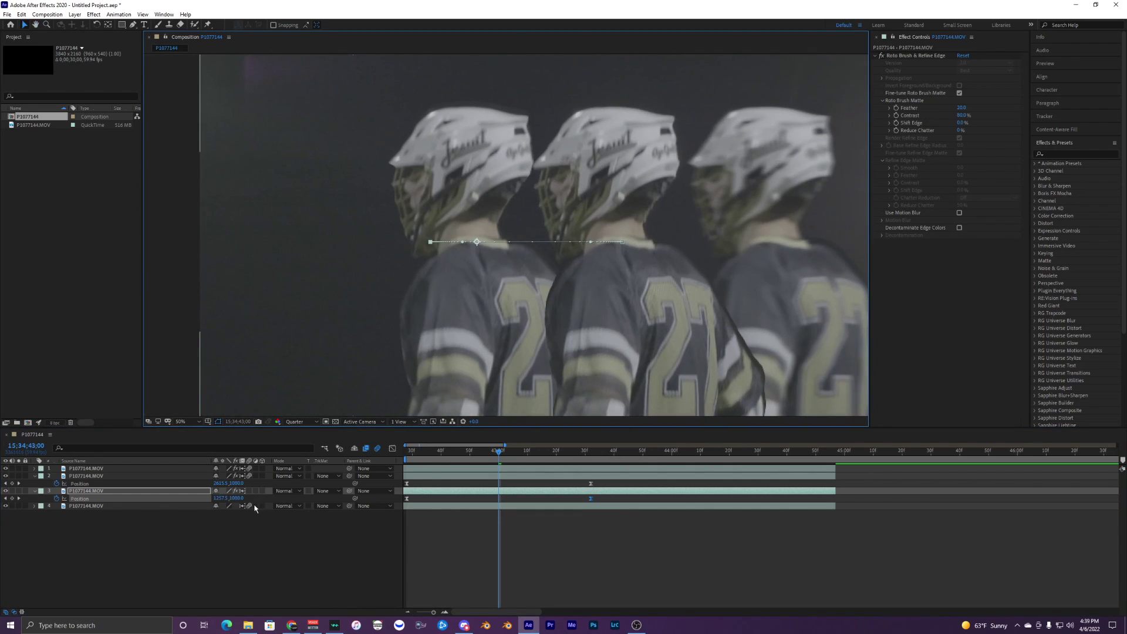
left_click(249, 491)
scroll(482, 298, "down", 1)
left_click_drag(482, 298, 465, 274)
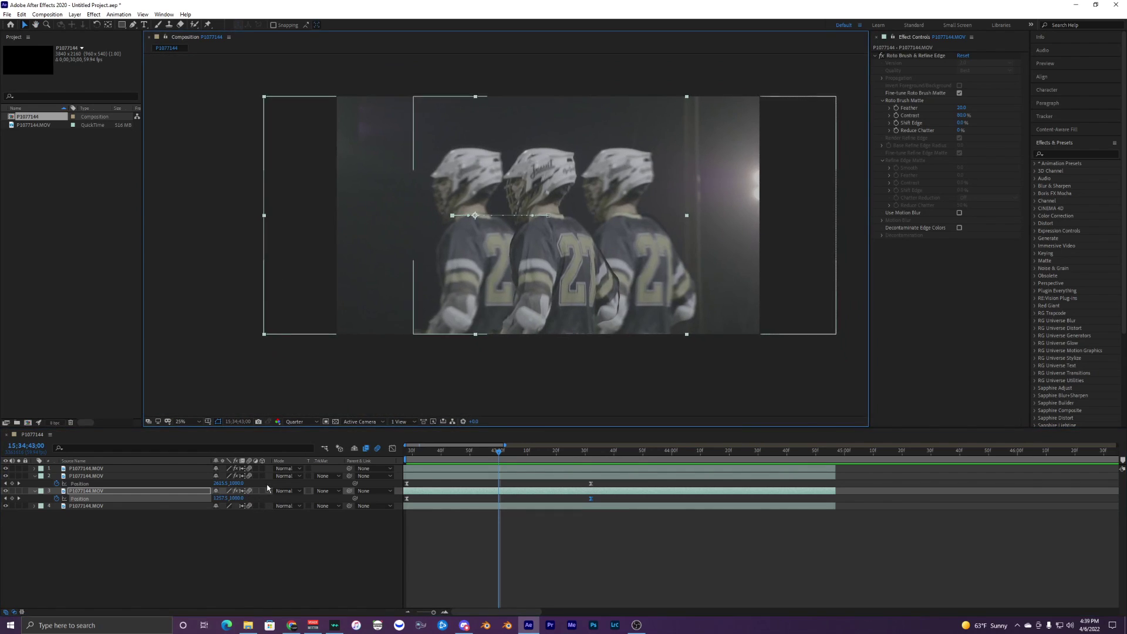
scroll(504, 247, "up", 2)
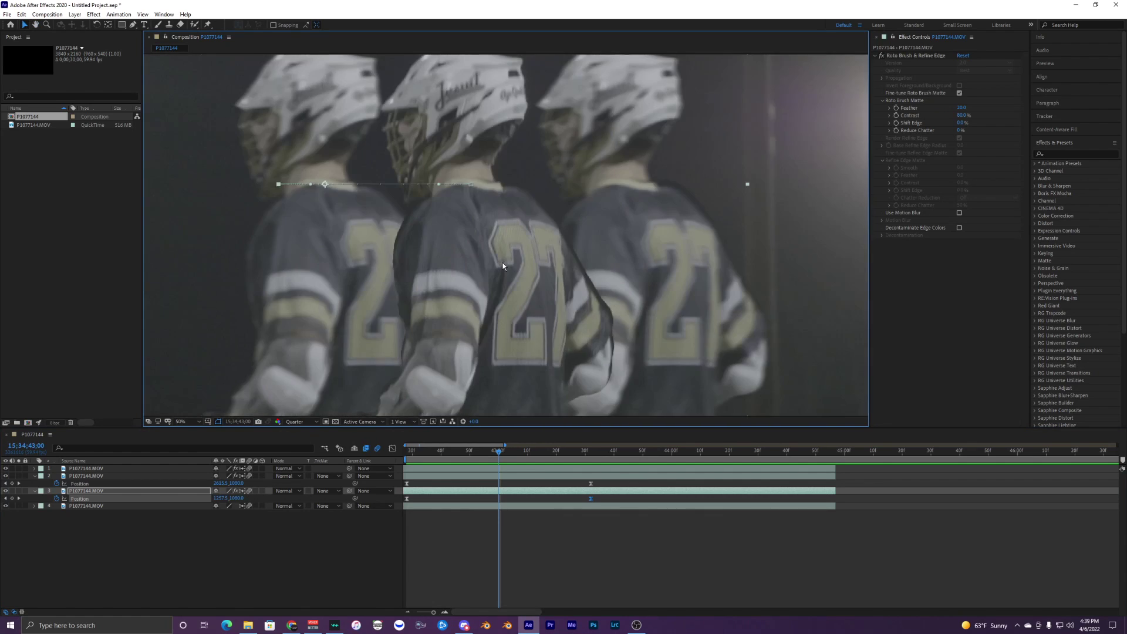
left_click_drag(502, 262, 516, 313)
scroll(487, 238, "down", 2)
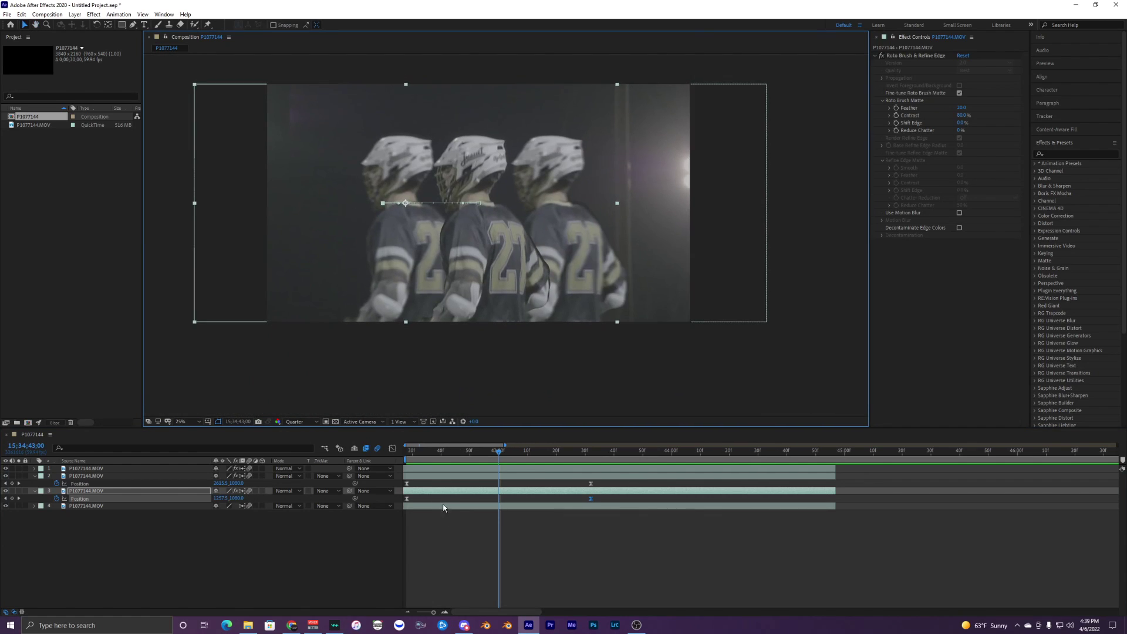
Step: Play back the full animation of the three player copies to check the motion-blurred slides
key("space")
key("space")
key("space")
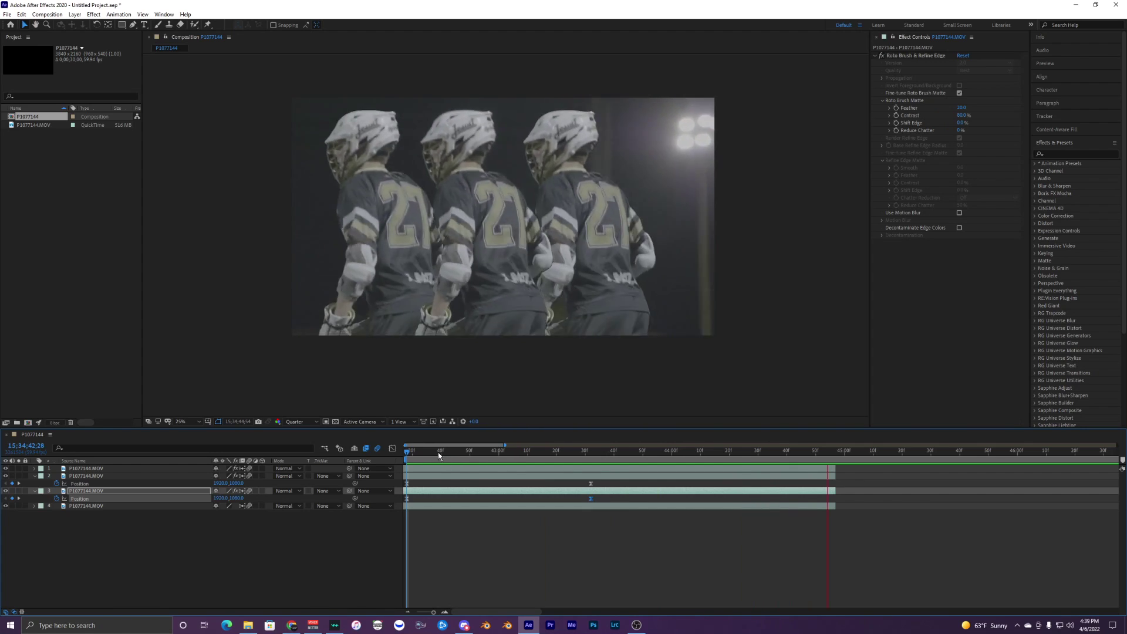
key("space")
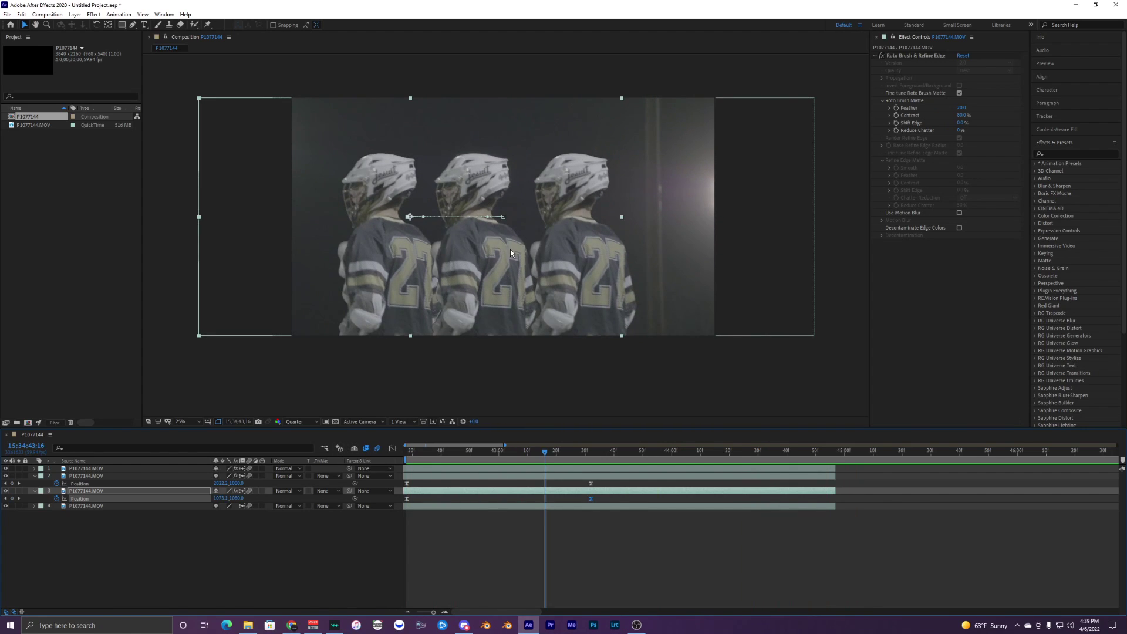
Step: Search the effects for "glitch" and apply uni.Glitch to the second layer, the rightmost player copy
left_click(1069, 154)
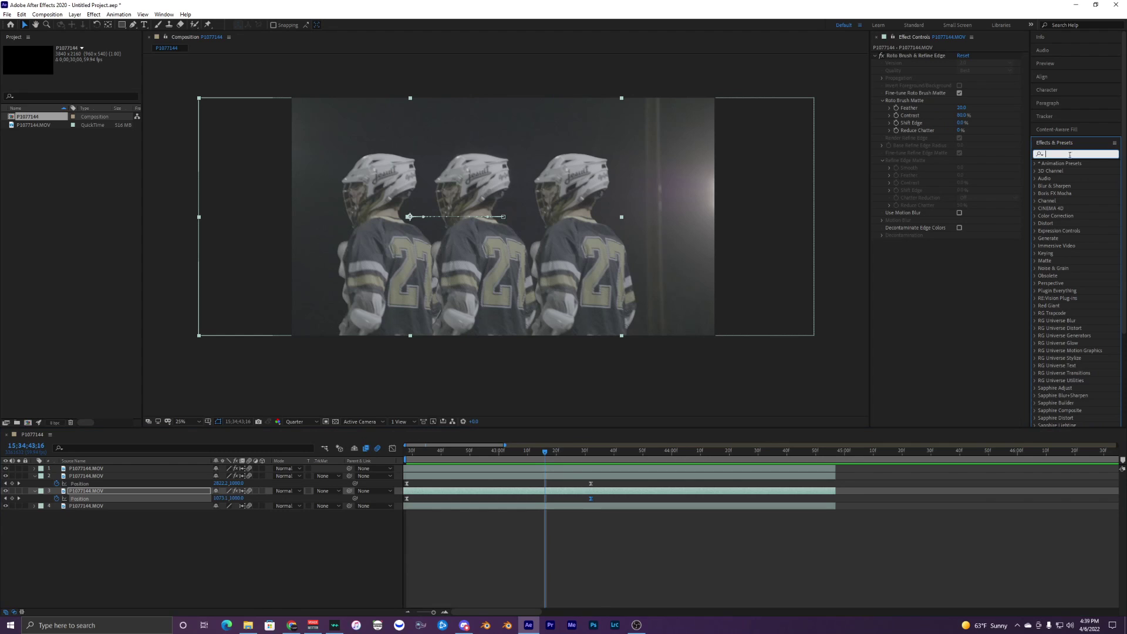
type("glitch")
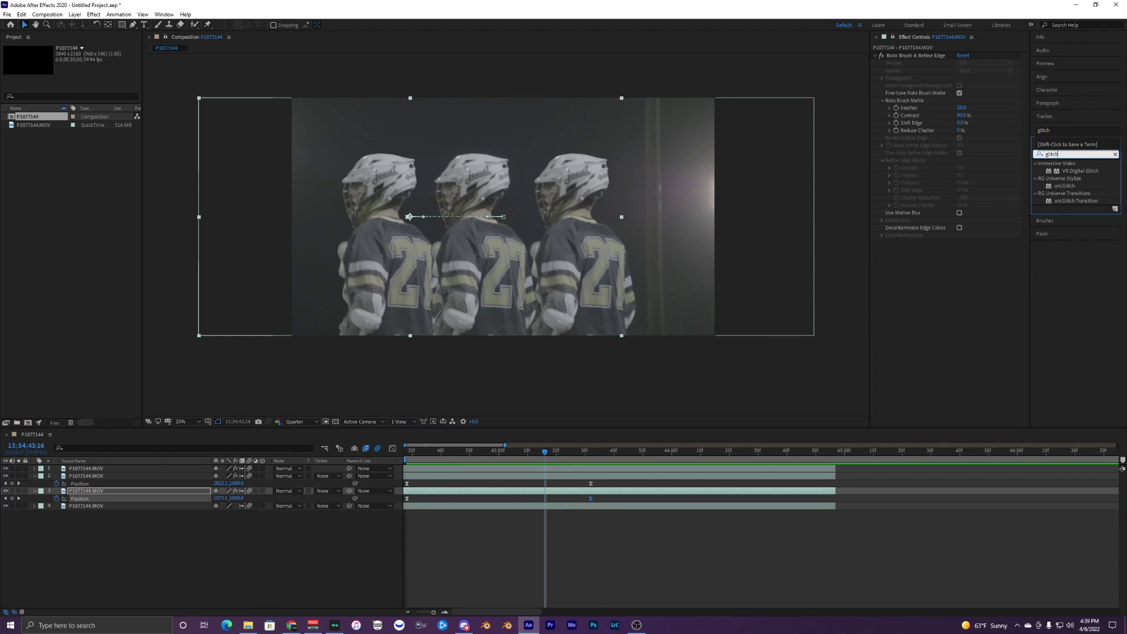
left_click(1069, 201)
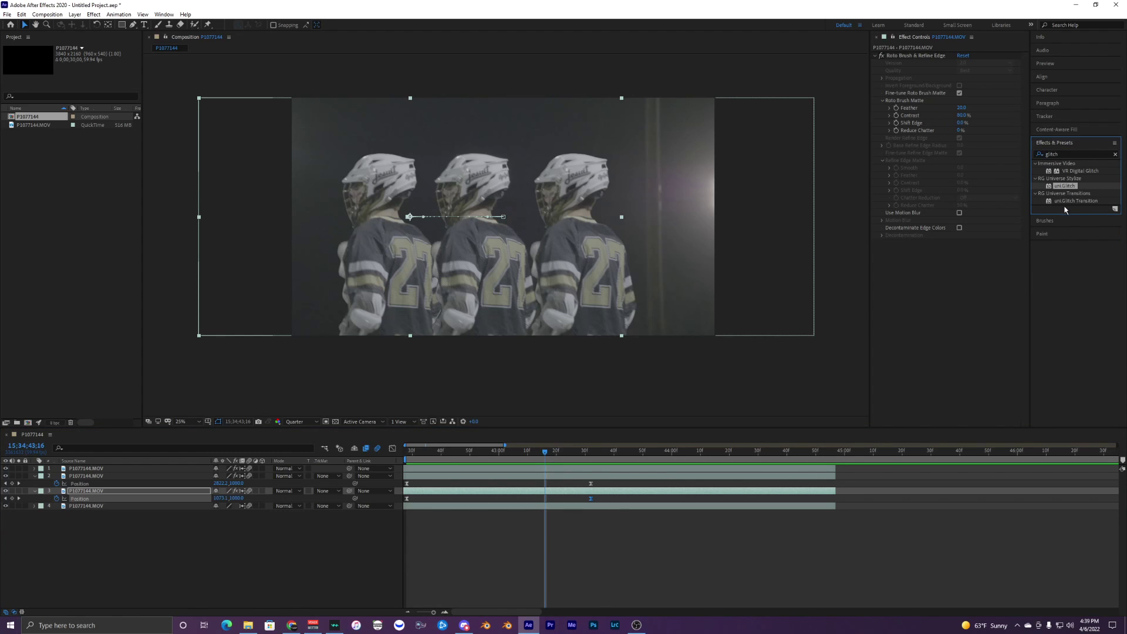
left_click_drag(1010, 208, 537, 478)
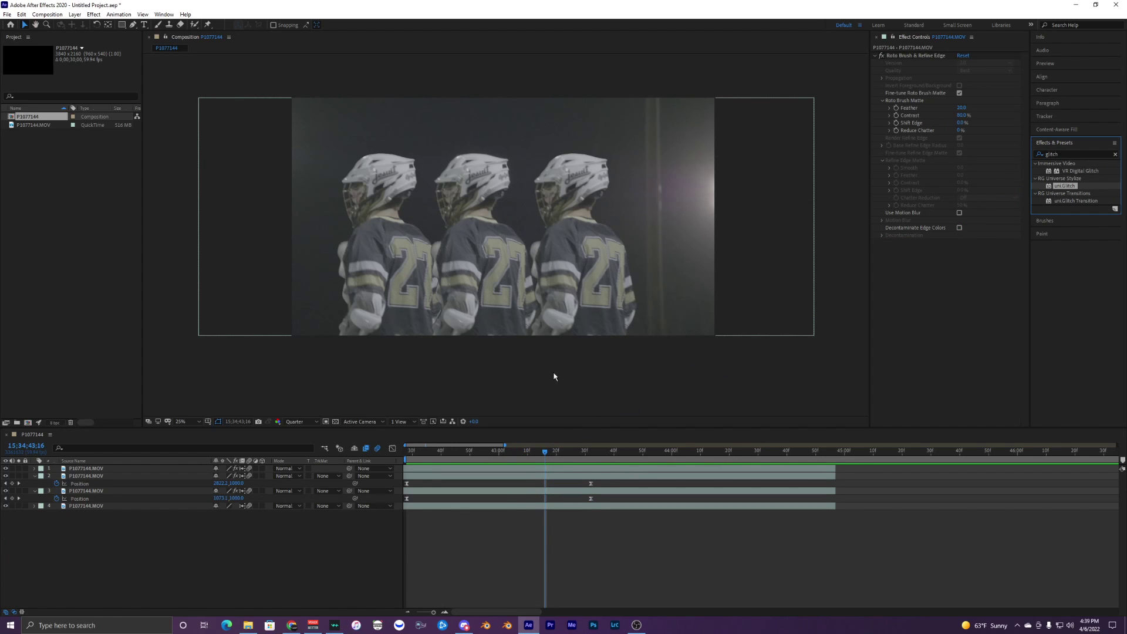
Step: Play the glitching slide from the first frame, then check the effect near the slide's end at 15;34;43;31
left_click_drag(554, 376, 373, 448)
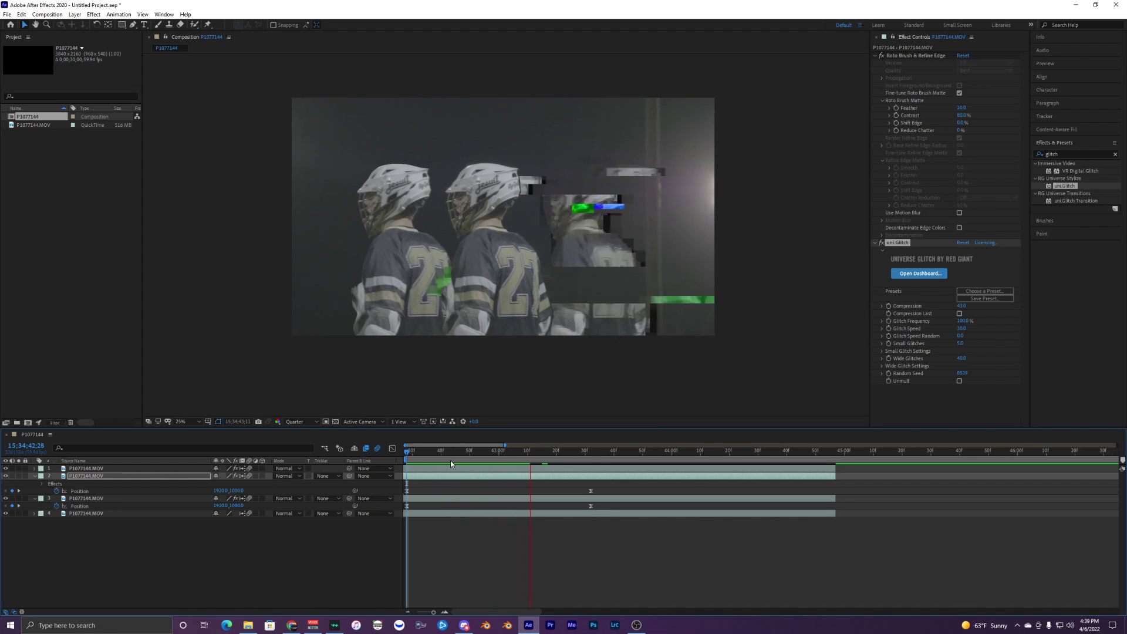
left_click(898, 255)
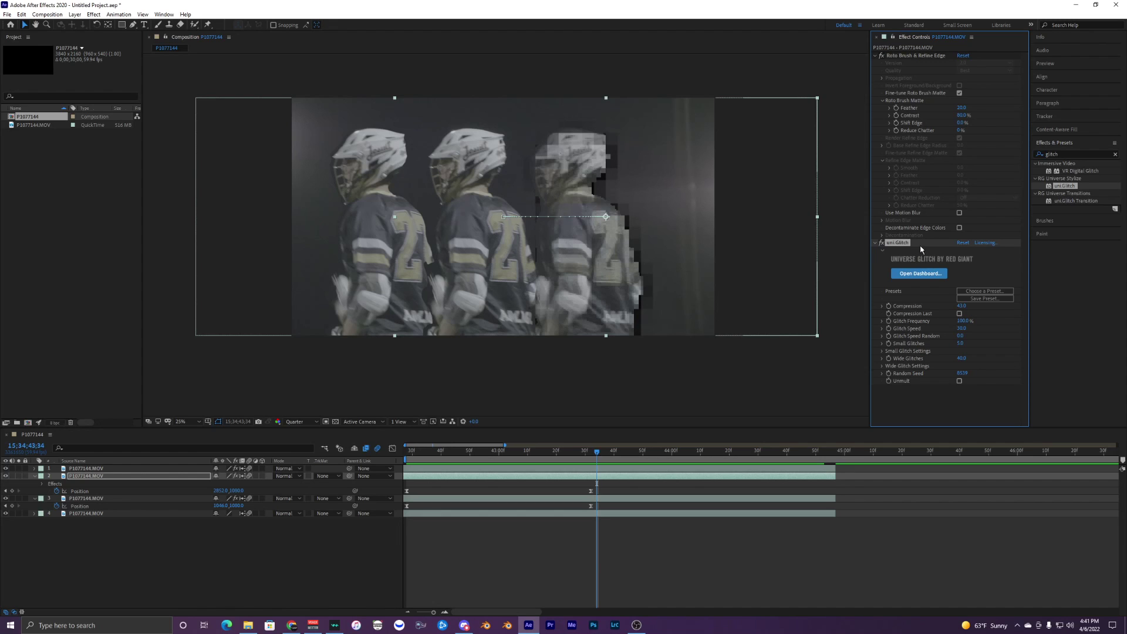
mouse_move(592, 453)
left_mouse_down()
mouse_move(568, 452)
mouse_move(587, 452)
left_mouse_up()
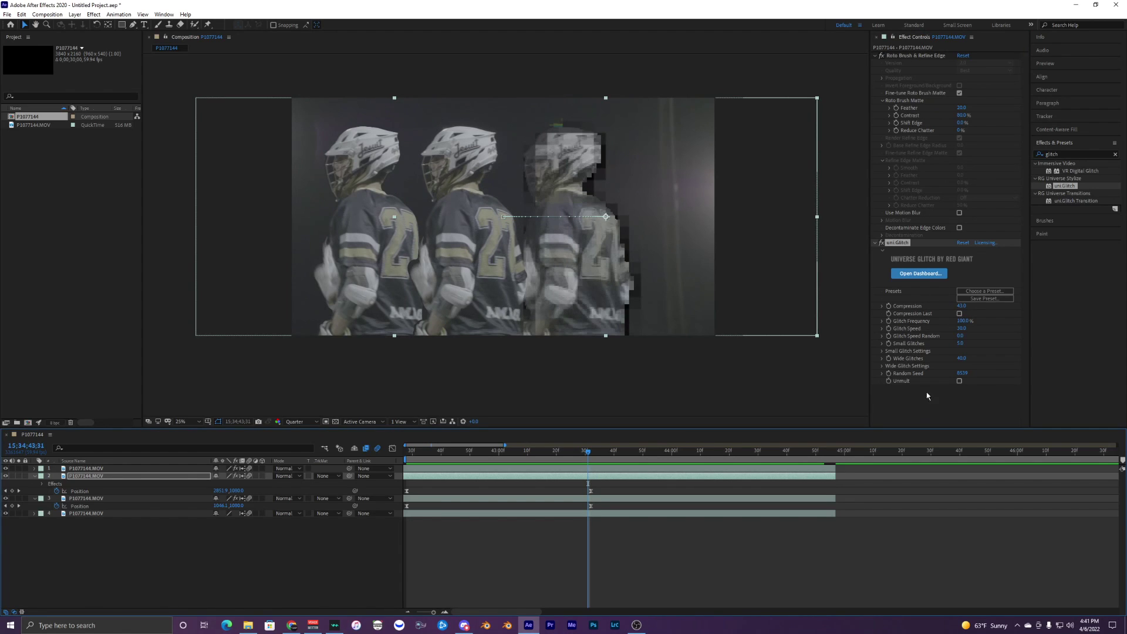
left_click(1059, 184)
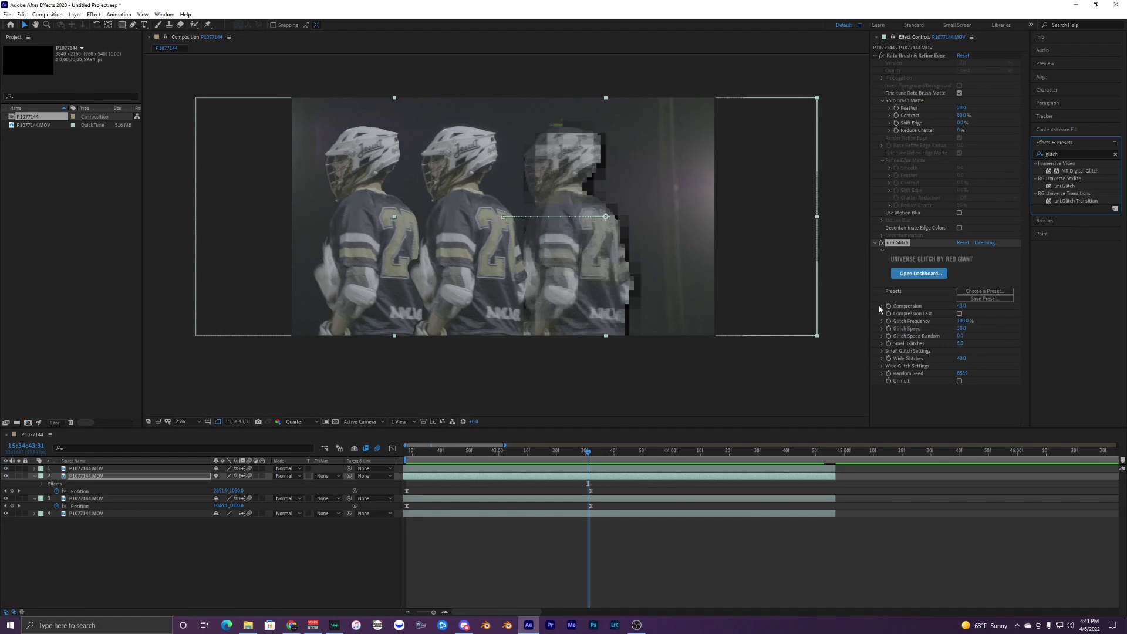
left_click(584, 499)
left_click(585, 481)
left_click(585, 476)
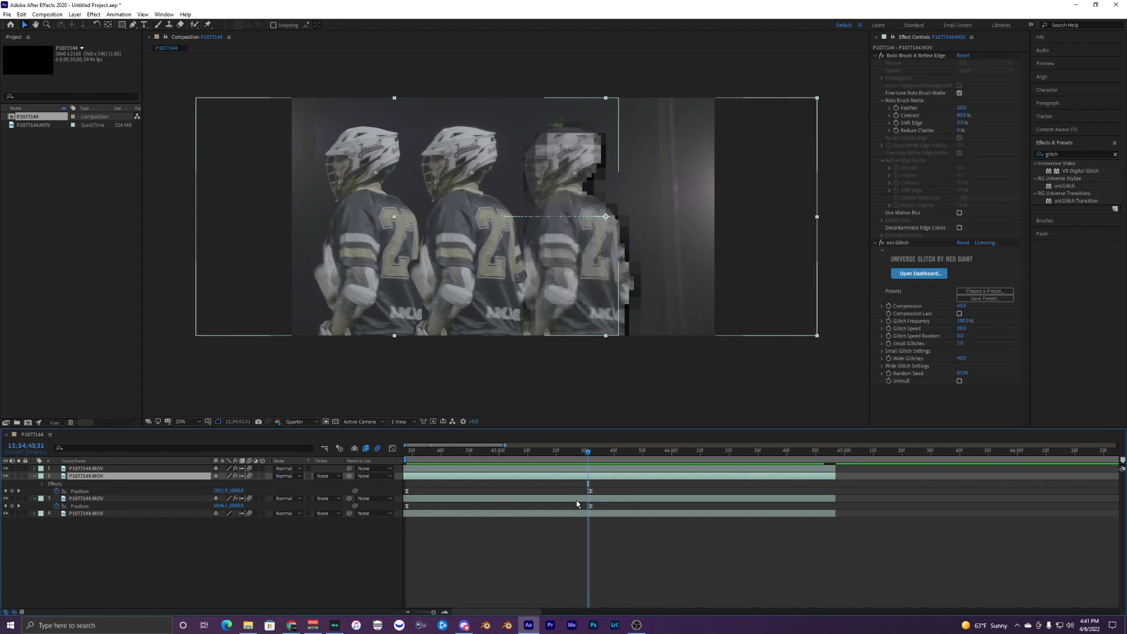
left_click(579, 499)
left_click(590, 477)
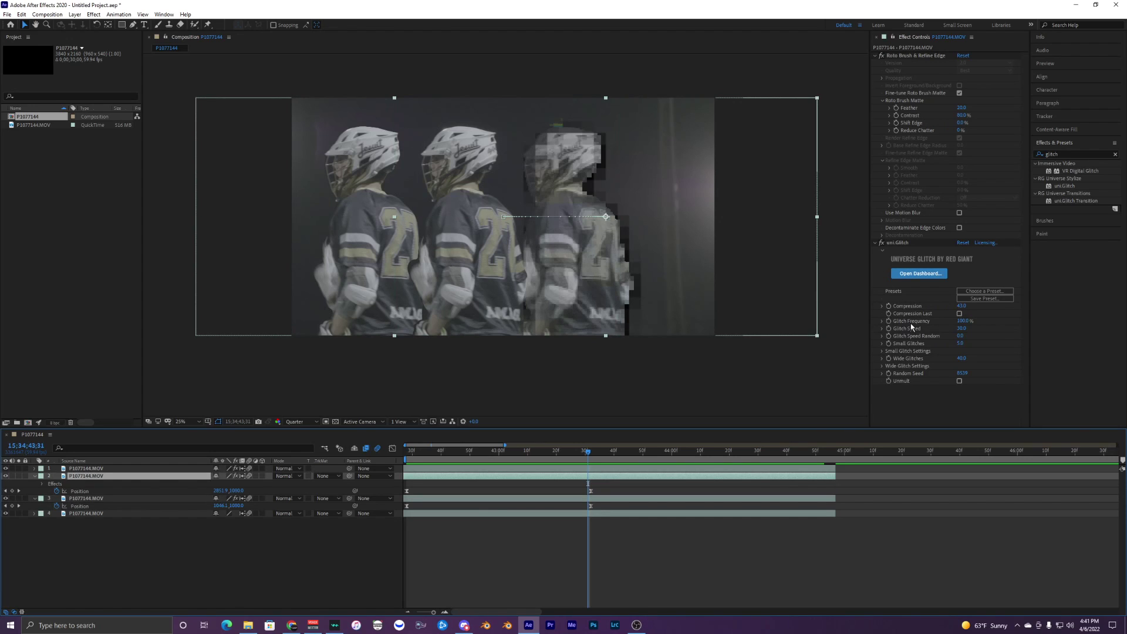
Step: Try a glitch Compression of 30 and examine the glitched player copy up close at 15;34;43;24
left_click(960, 305)
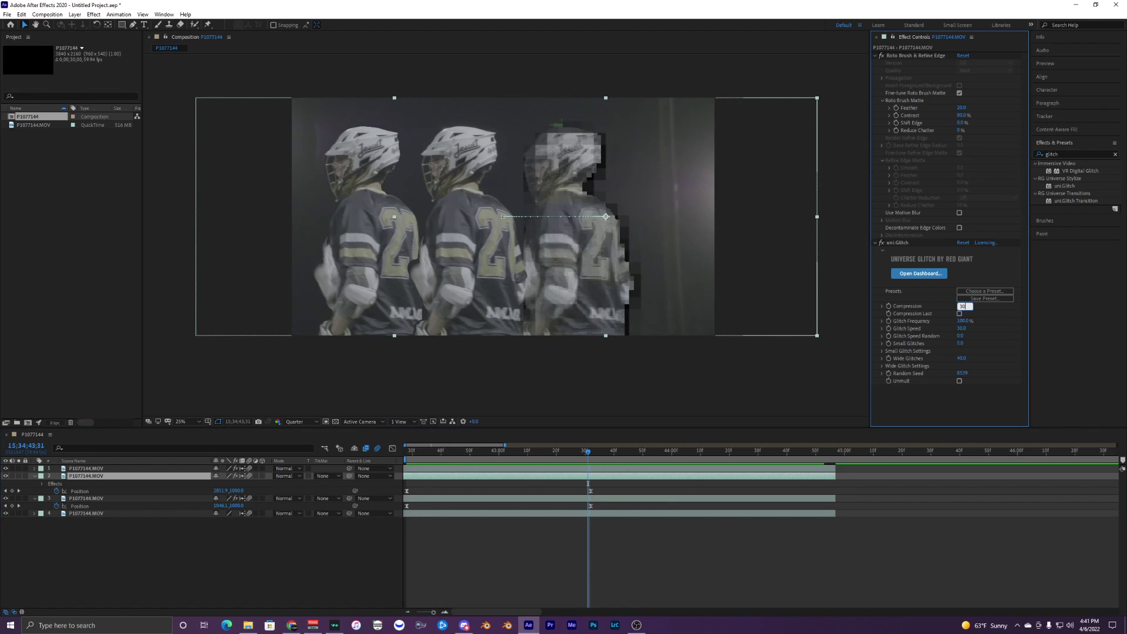
key("Return")
mouse_move(586, 454)
left_mouse_down()
mouse_move(539, 450)
mouse_move(616, 450)
mouse_move(518, 450)
mouse_move(568, 447)
left_mouse_up()
scroll(636, 143, "up", 2)
left_click_drag(662, 146, 580, 188)
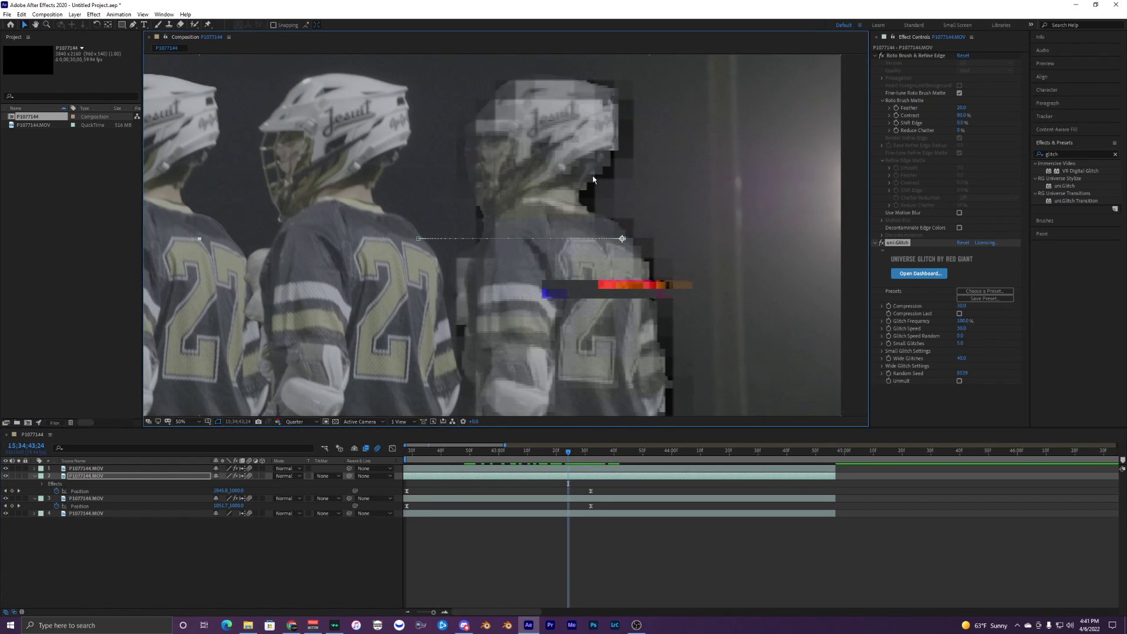
scroll(592, 179, "down", 2)
left_click_drag(558, 344, 573, 357)
Step: Keyframe the second layer's Glitch Frequency from 100% midway through the slide down to 0% at 15;34;44;51
left_click_drag(557, 452, 494, 460)
key("space")
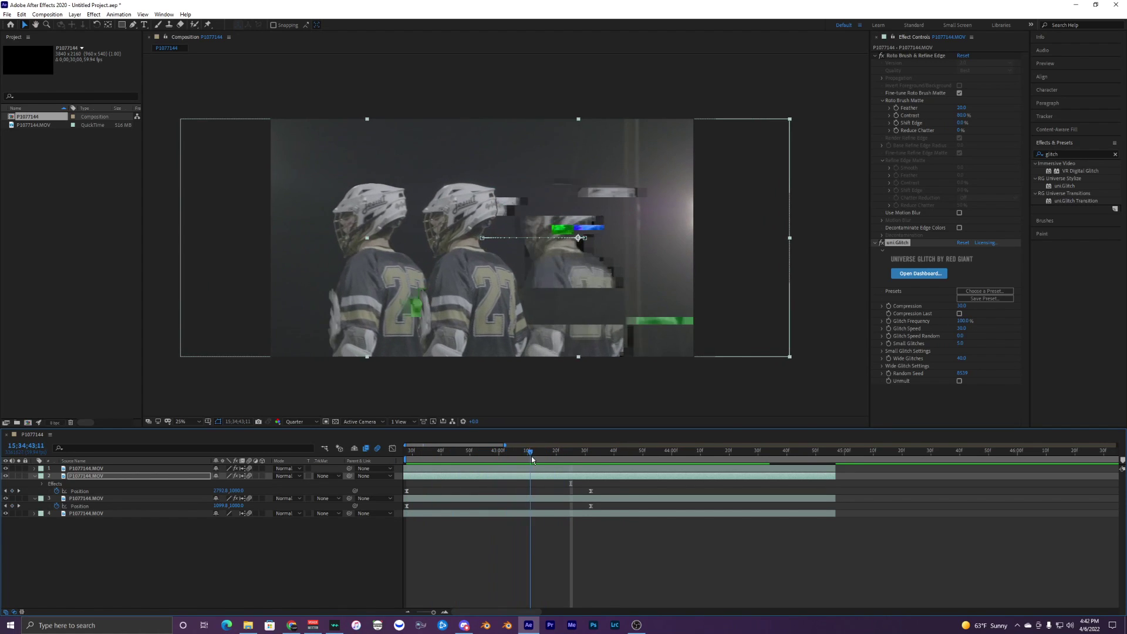
left_click(887, 327)
left_click_drag(538, 452, 820, 453)
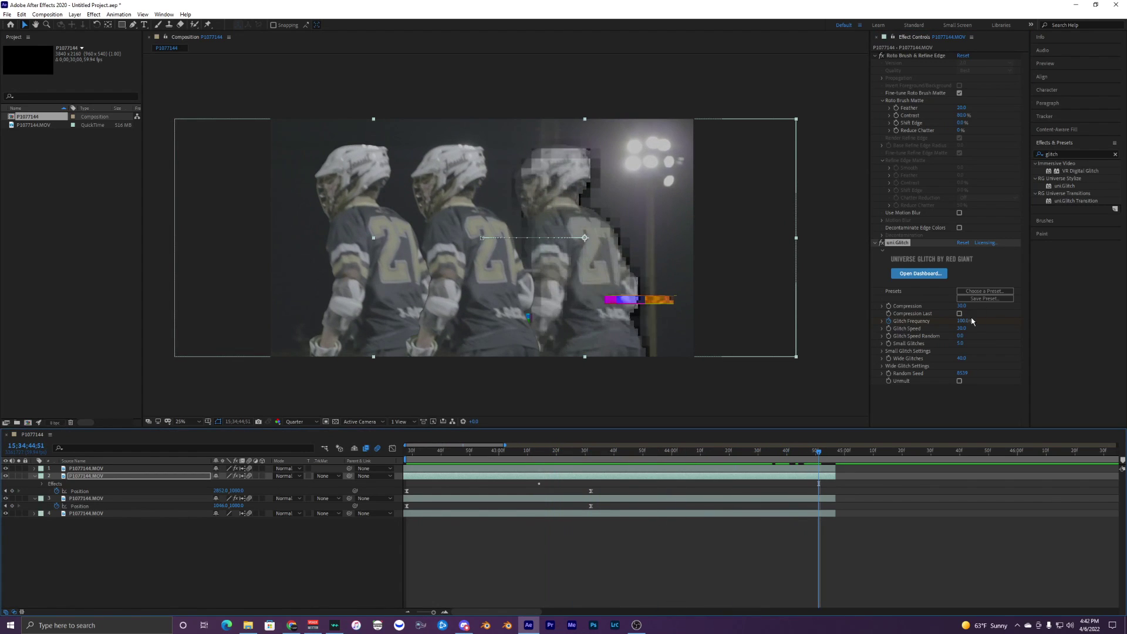
left_click_drag(962, 321, 833, 321)
Step: Play the glitch fade repeatedly from around 15;34;43;12 to judge its timing
left_click(531, 453)
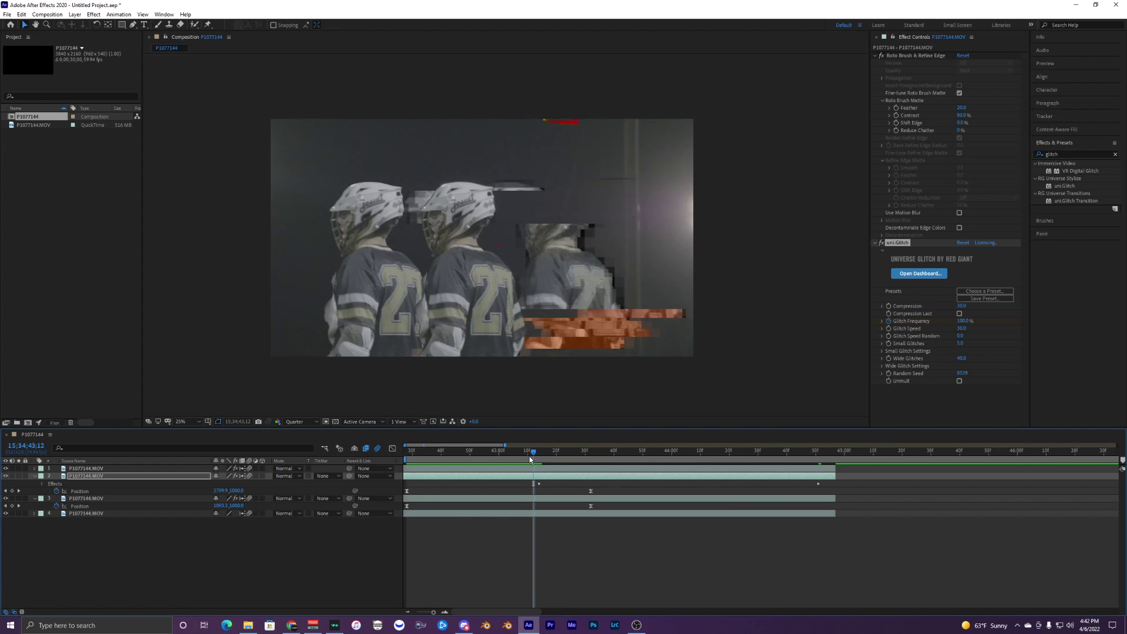
key("space")
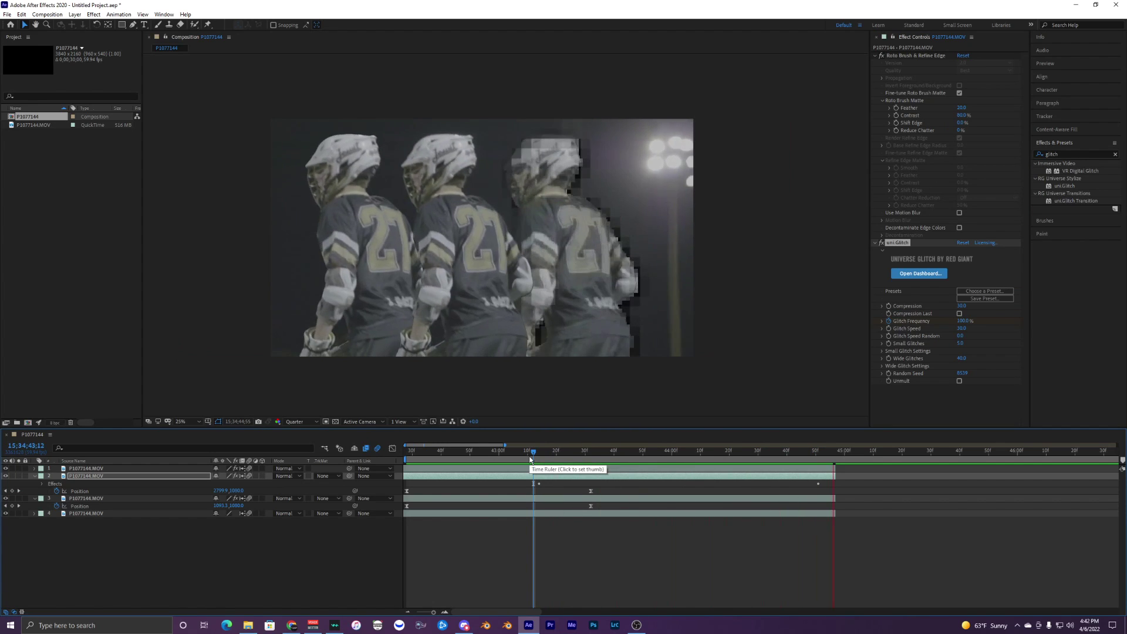
left_click(545, 453)
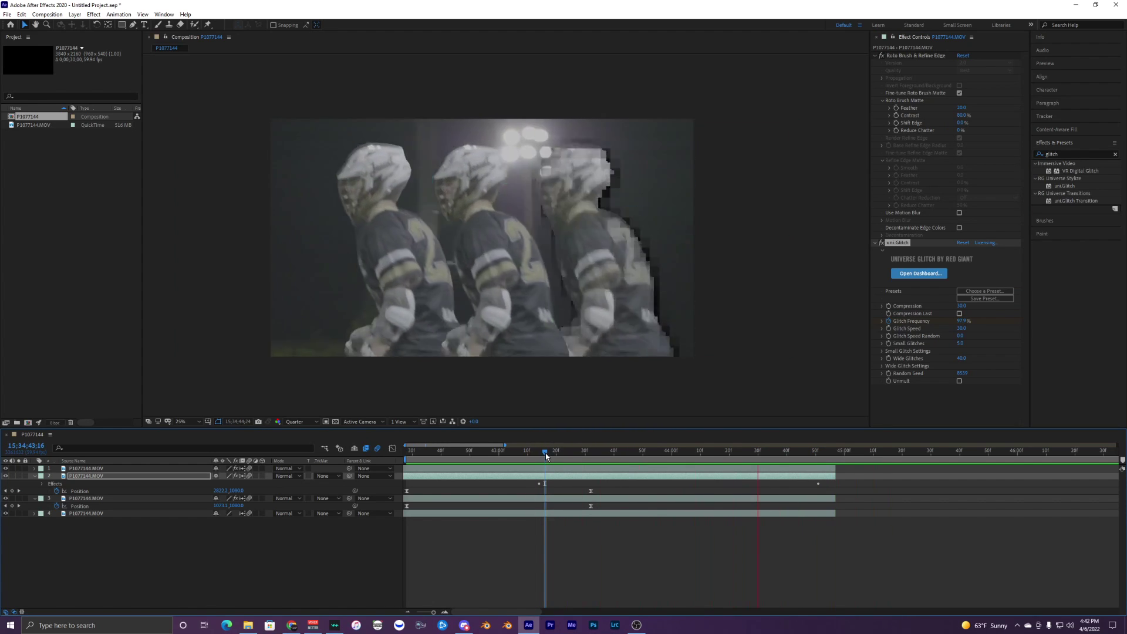
left_click(533, 453)
key("space")
Step: Reveal the second layer's keyframes, move its last Glitch Frequency keyframe earlier to about 15;34;43;51, and preview the faster fade
key("u")
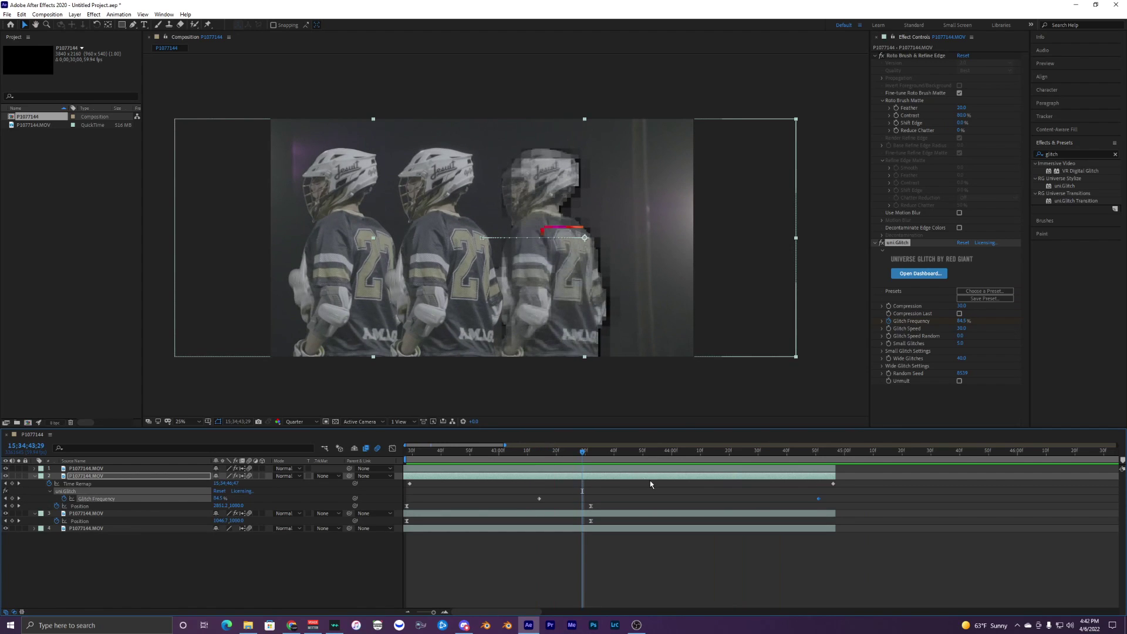
left_click_drag(693, 506, 644, 503)
left_click(518, 452)
key("space")
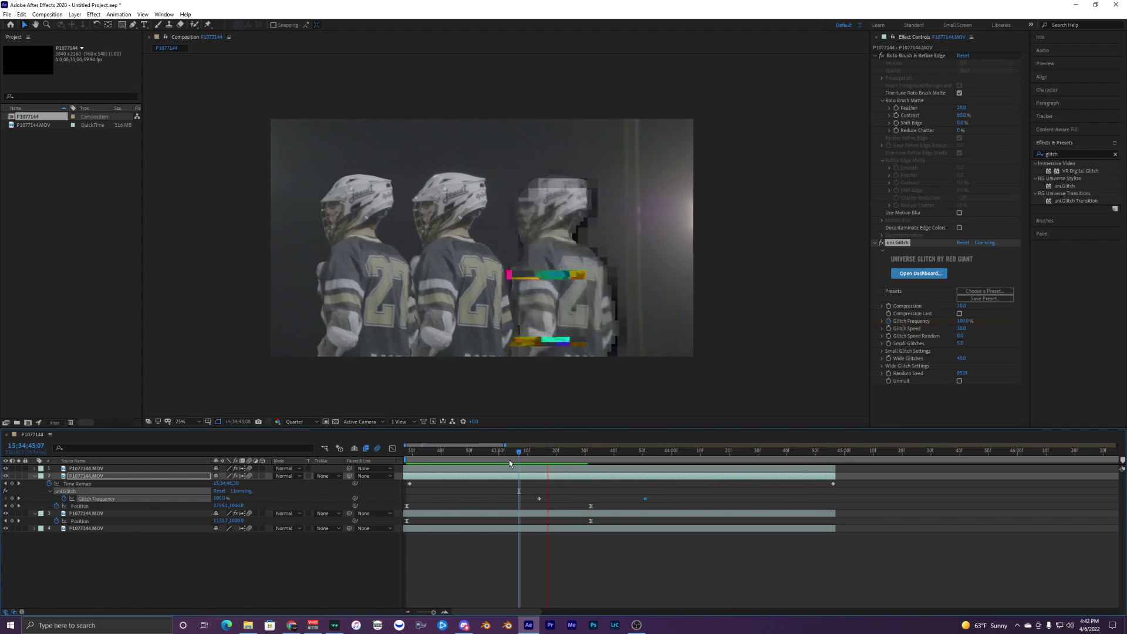
key("space")
Step: Move the first Glitch Frequency keyframe earlier to about 15;34;43;06 and play back the retimed glitch
left_click_drag(538, 498, 517, 499)
left_click(504, 452)
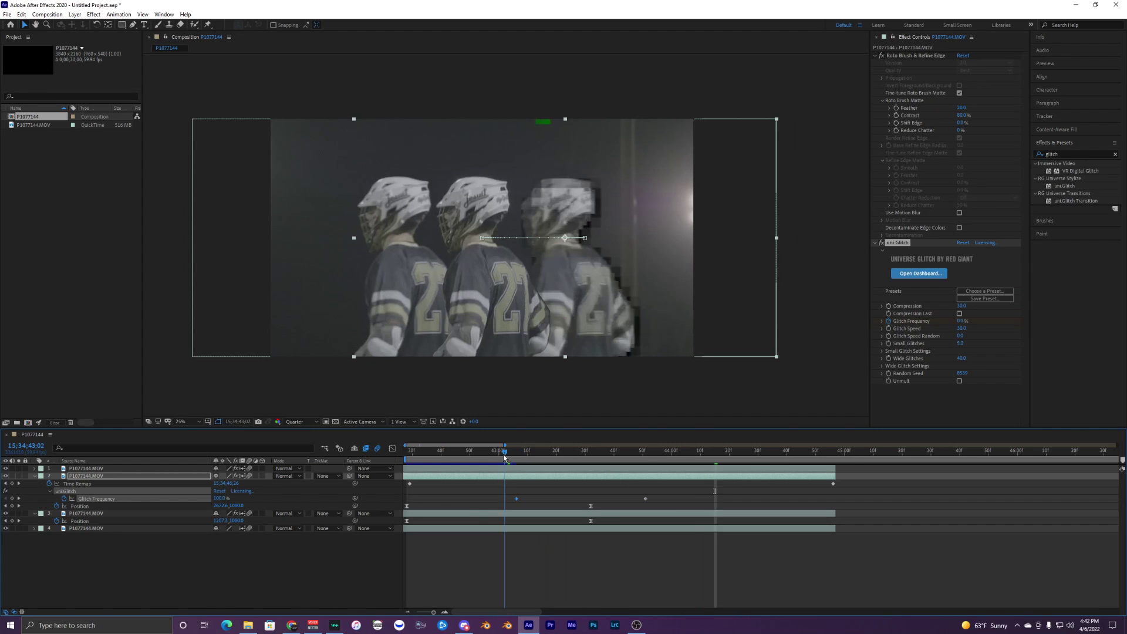
key("space")
key("space")
key("space")
Step: Go to 15;34;43;50, set the preview resolution to Full, and examine the glitched player's edges up close
left_click_drag(452, 455, 643, 471)
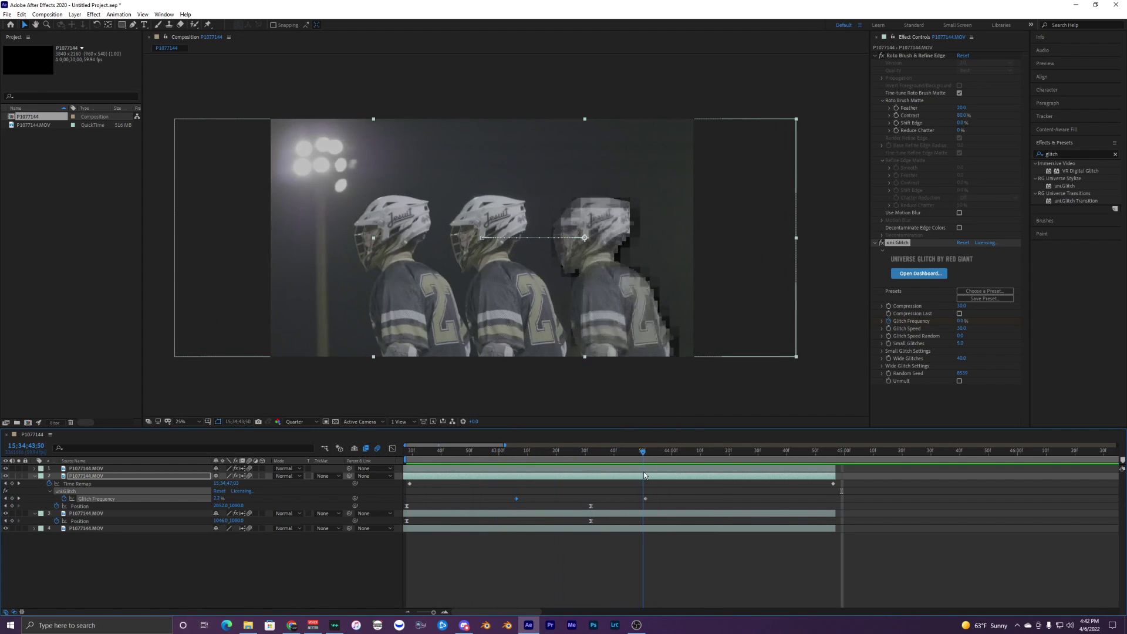
left_click(304, 423)
left_click(314, 440)
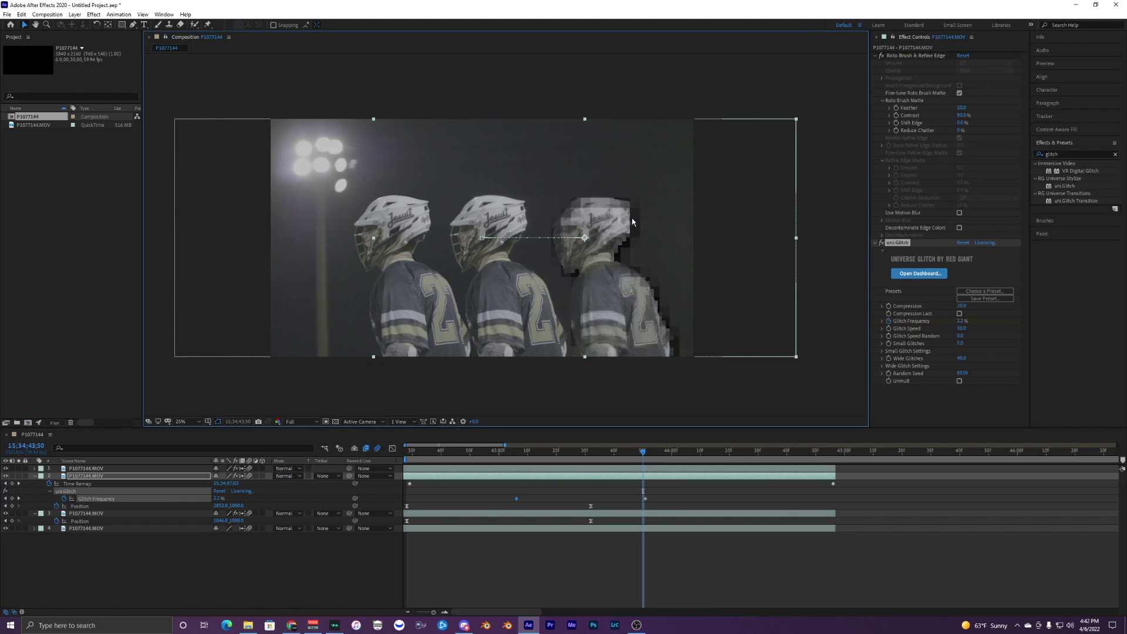
scroll(580, 214, "down", 1)
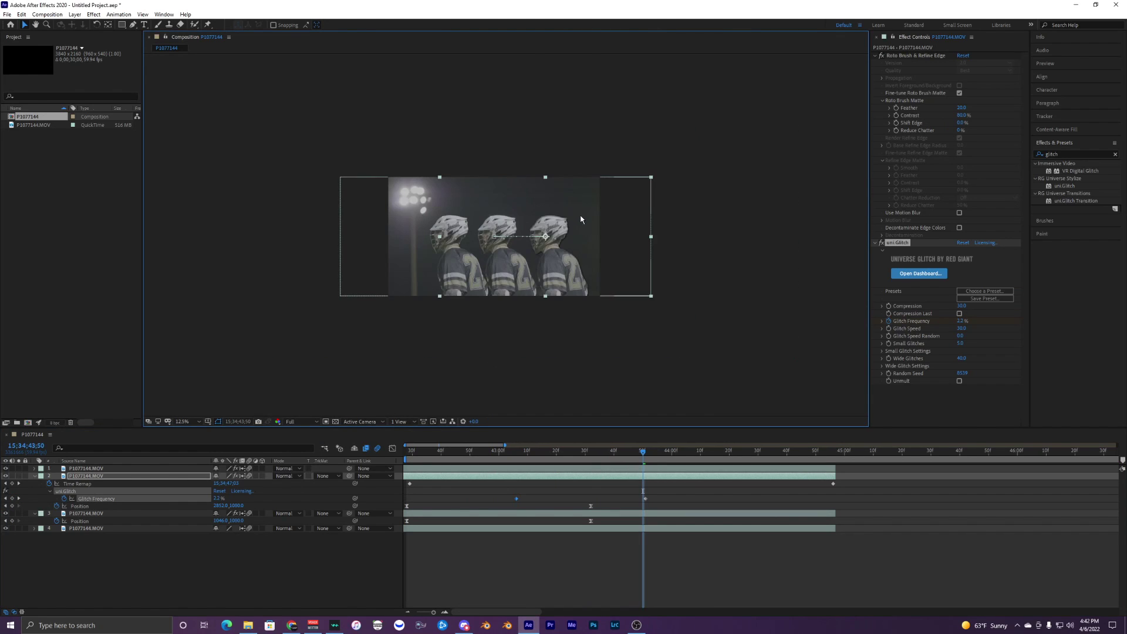
scroll(587, 217, "up", 5)
scroll(656, 239, "down", 2)
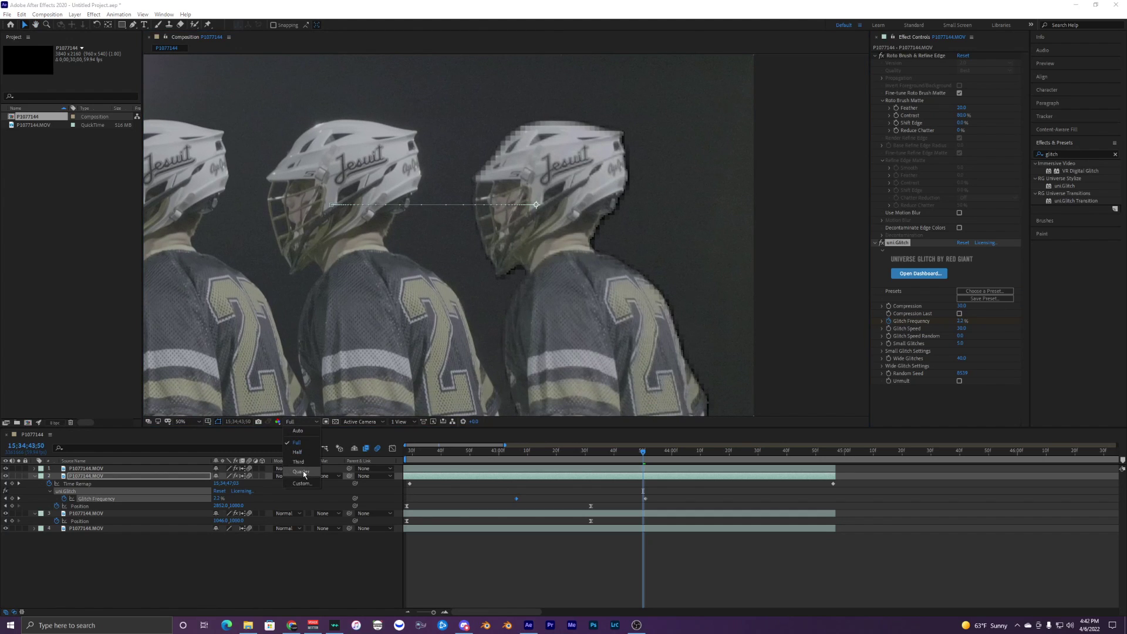
Step: Compare the glitch's pixelation at Quarter and Full preview resolution, ending on Full
left_click(301, 473)
left_click(301, 421)
left_click(300, 444)
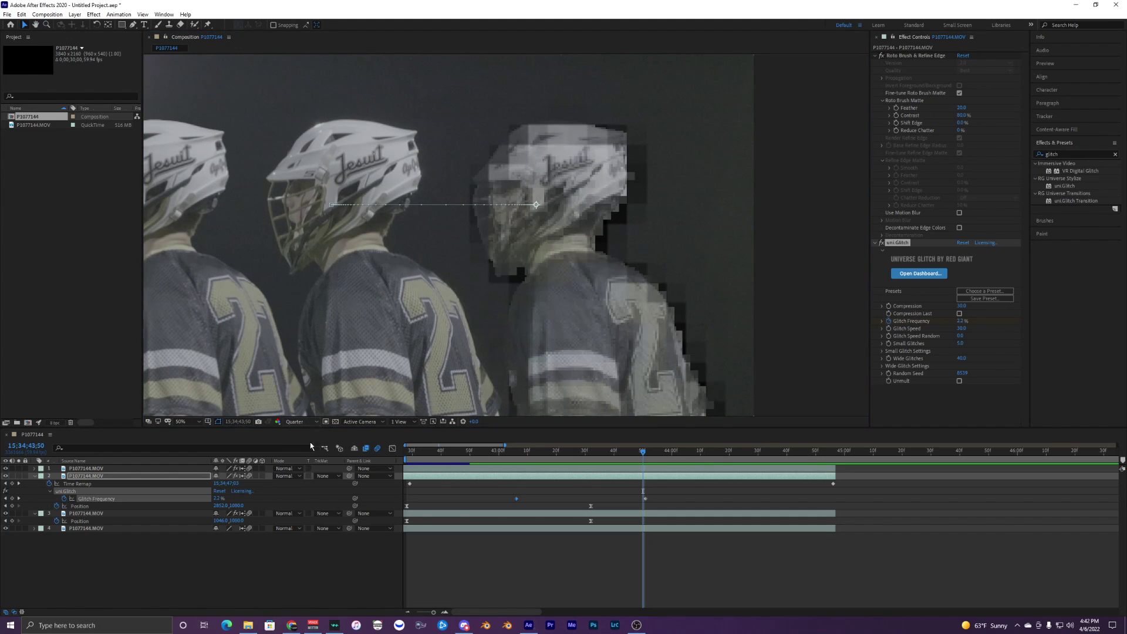
scroll(561, 303, "up", 2)
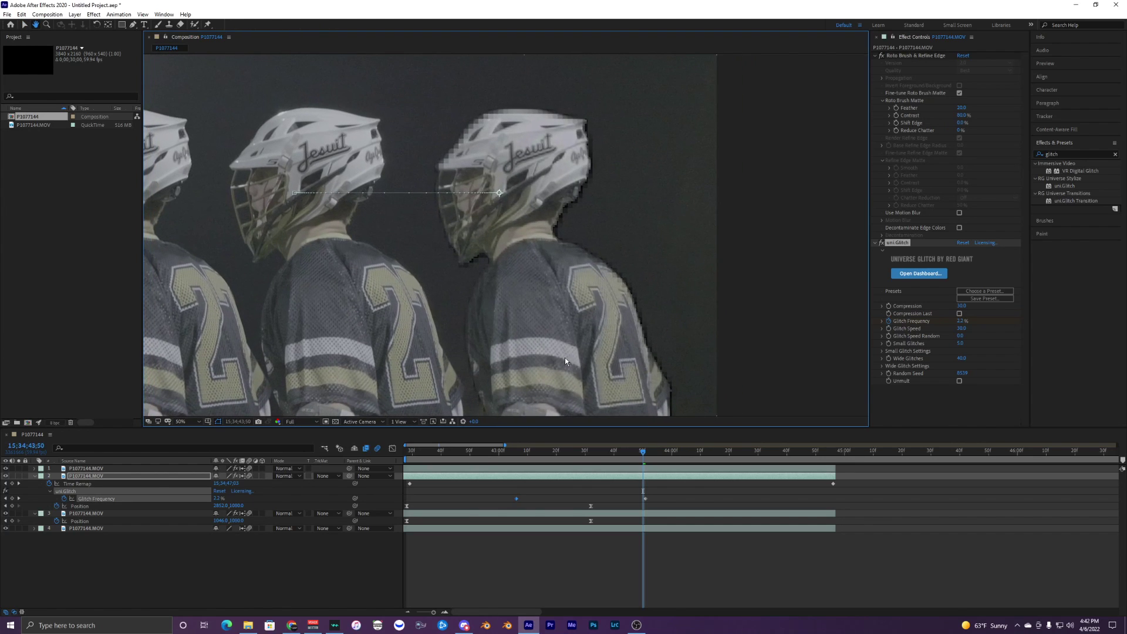
Step: Examine the glitch on the rightmost player copy up close at 15;34;43;16 and 15;34;43;21
left_click(544, 451)
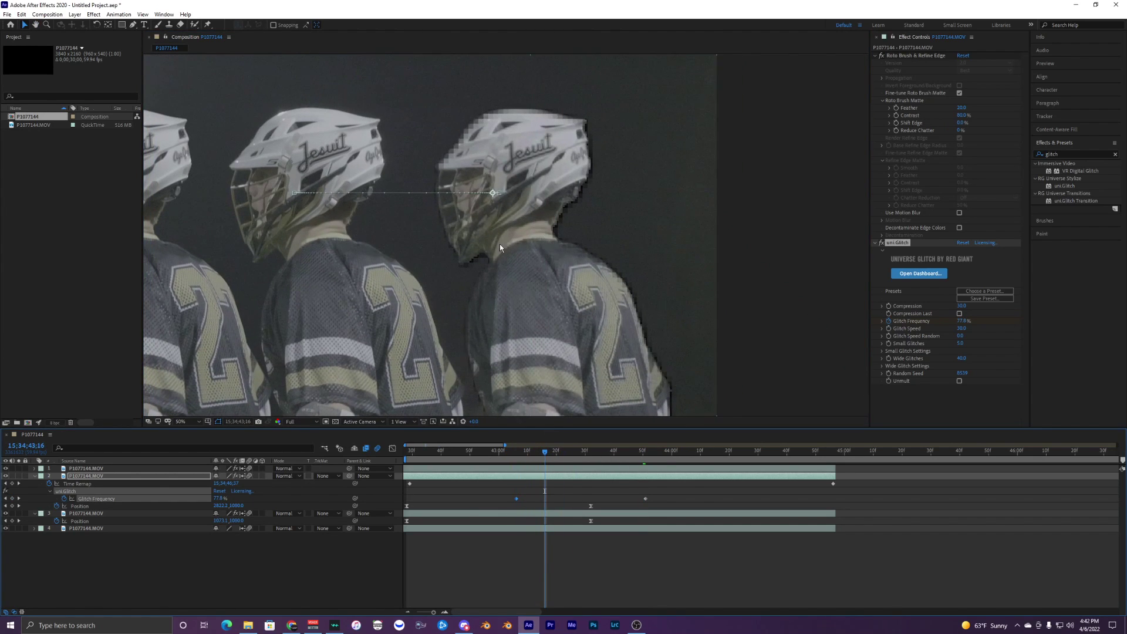
left_click_drag(544, 271, 544, 285)
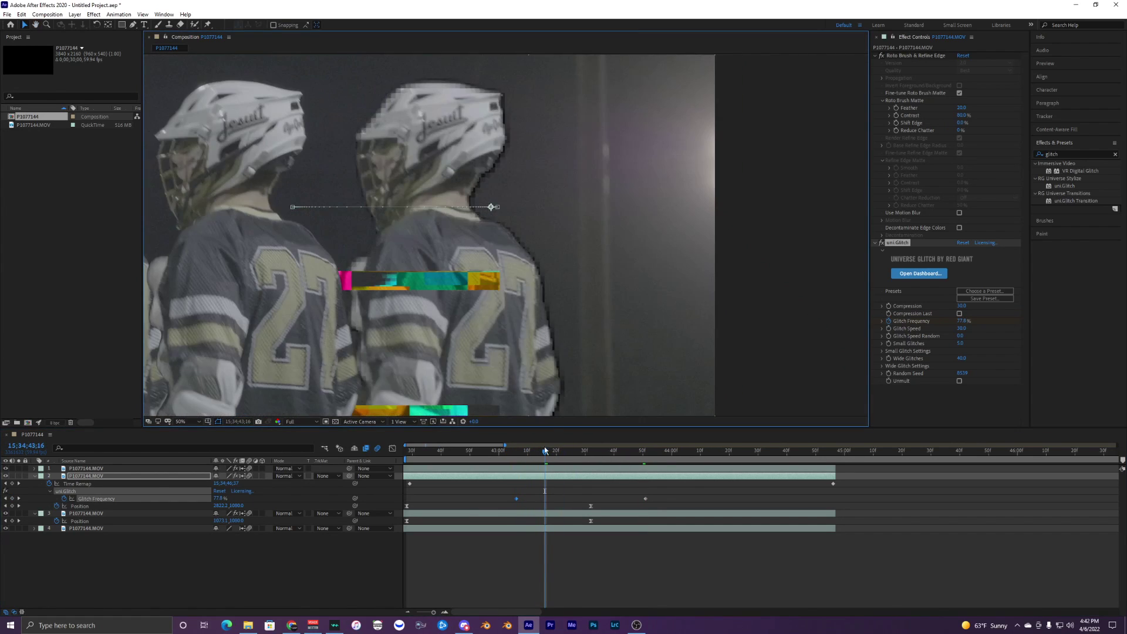
left_click_drag(544, 450, 559, 450)
key("h")
left_click_drag(453, 273, 477, 294)
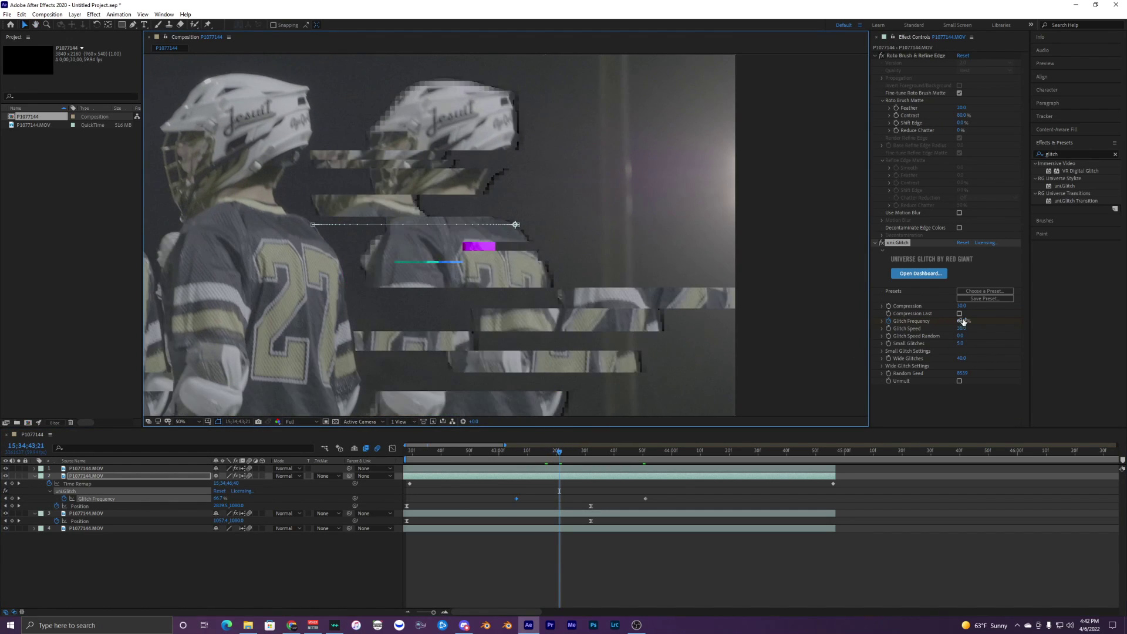
Step: Try a Compression of 50 for the second layer's glitch effect
left_click(961, 306)
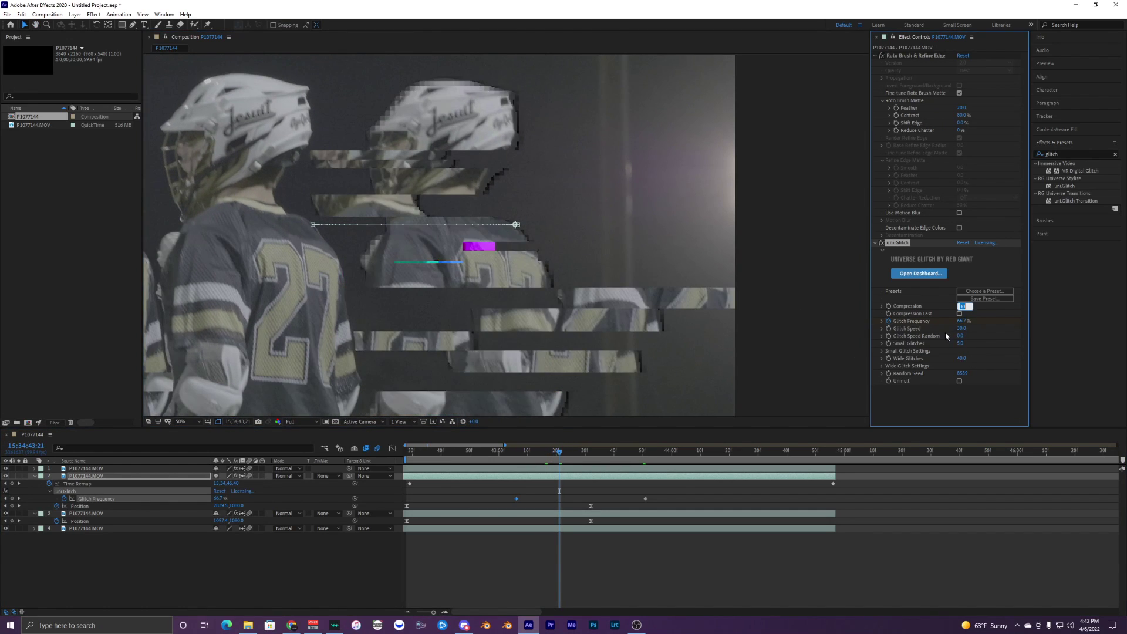
type("50")
key("Return")
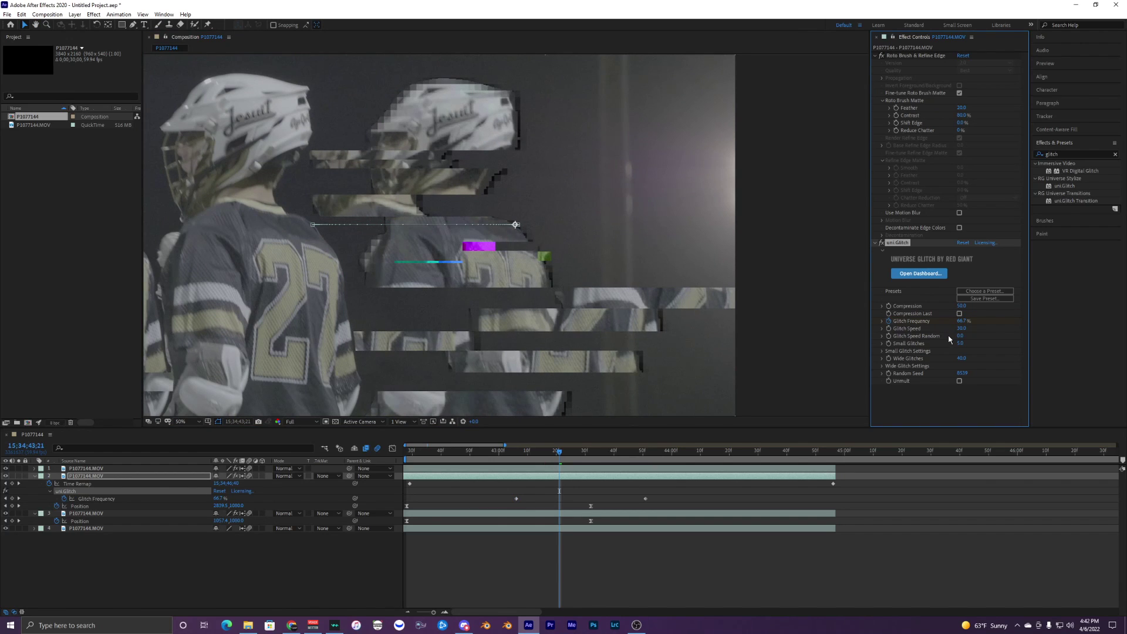
Step: Set the glitch Compression to 40 and inspect the blockiness on the rightmost player's helmet and body
left_click(962, 306)
type("40")
key("Return")
scroll(545, 212, "down", 1)
left_click_drag(539, 213, 562, 215)
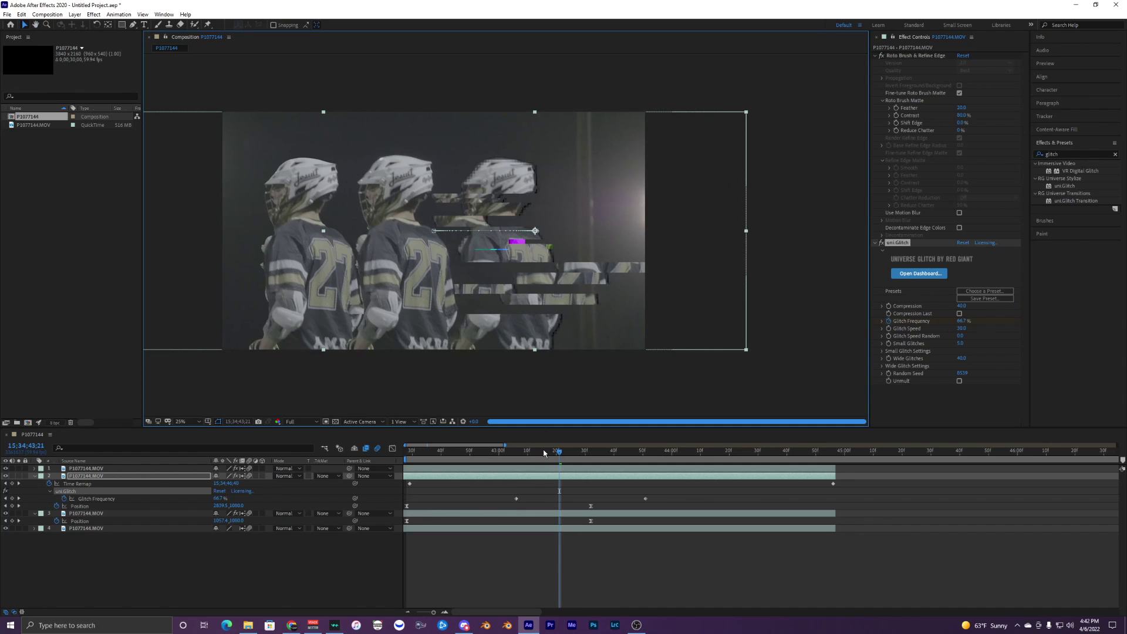
scroll(488, 158, "up", 4)
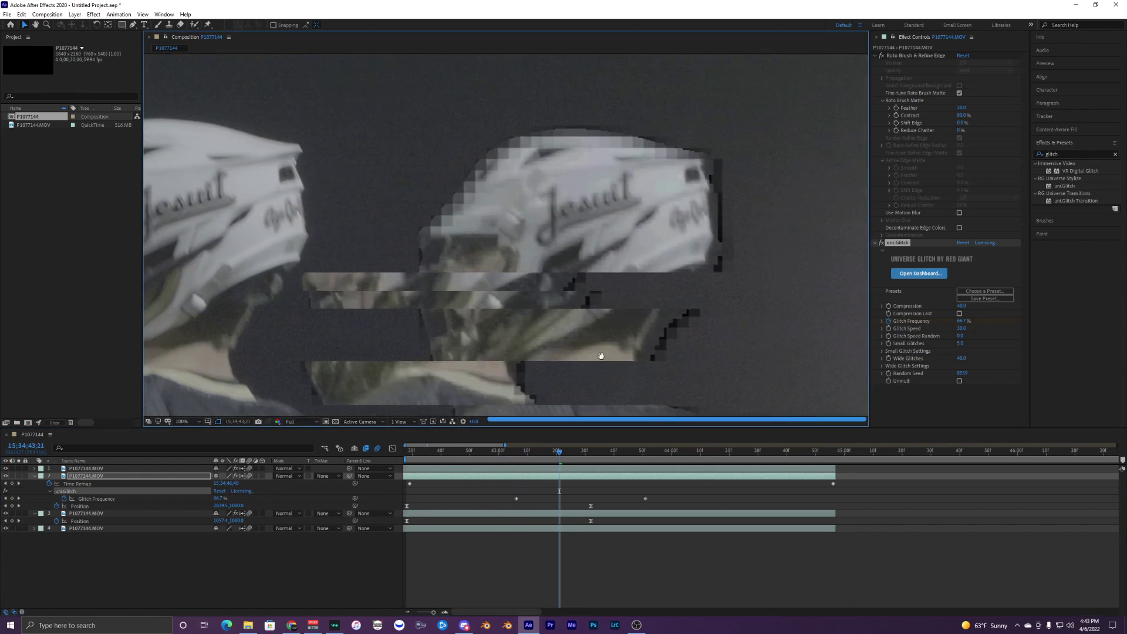
scroll(542, 275, "down", 4)
left_click_drag(542, 272, 553, 214)
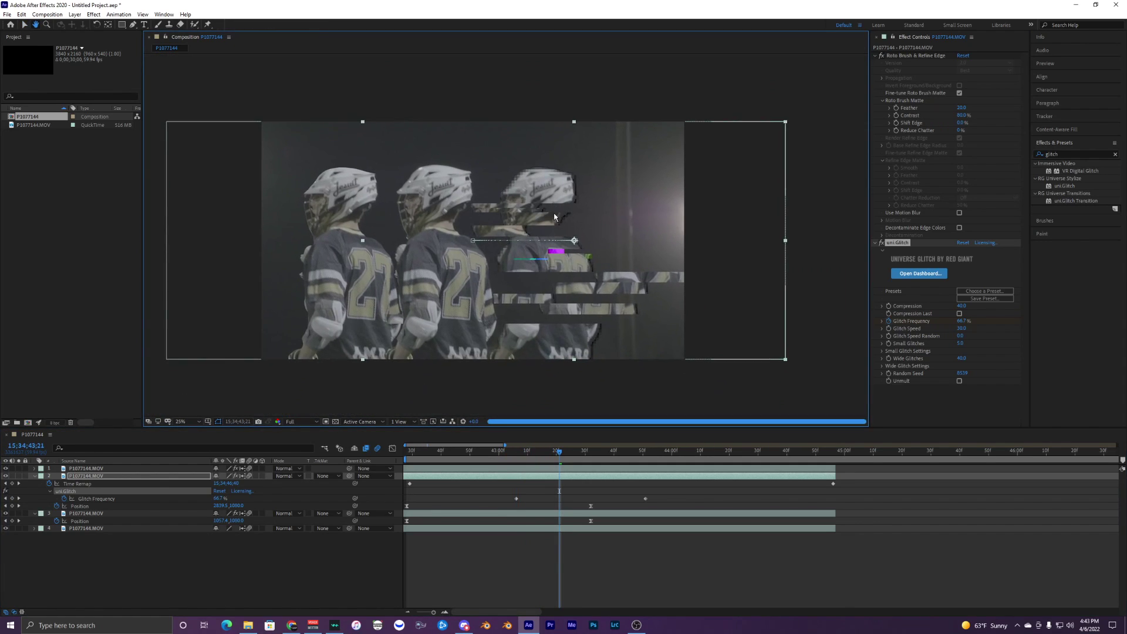
Step: Copy the uni.Glitch effect from the second layer and paste it onto the third layer at the composition's start, 15;34;42;28
left_click_drag(559, 451, 608, 450)
left_click(578, 513)
left_click(568, 477)
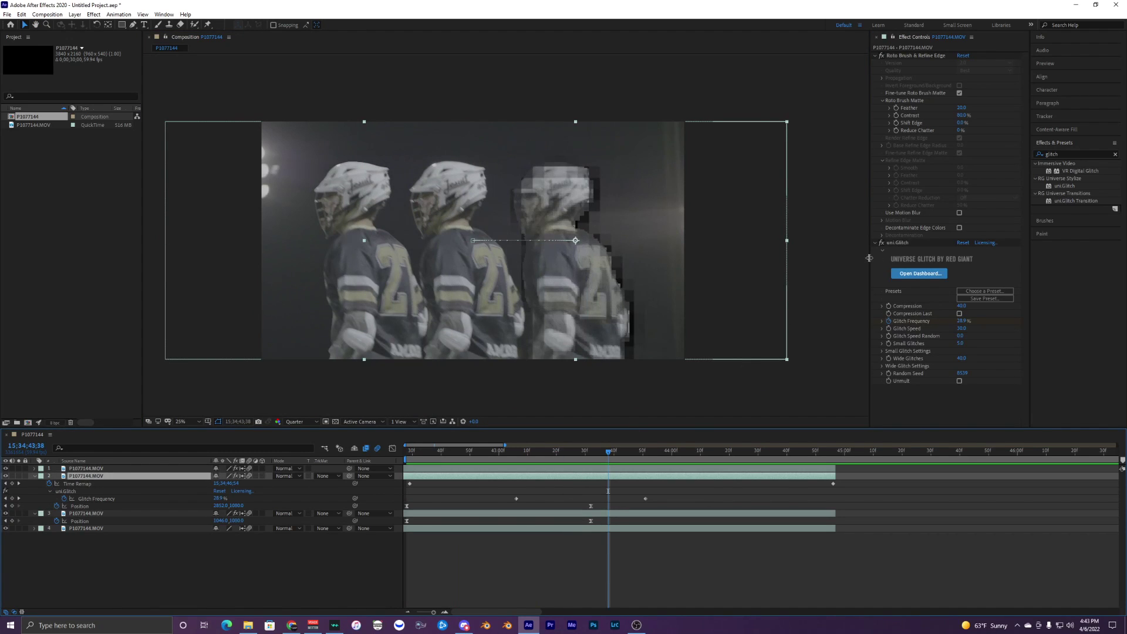
left_click(896, 242)
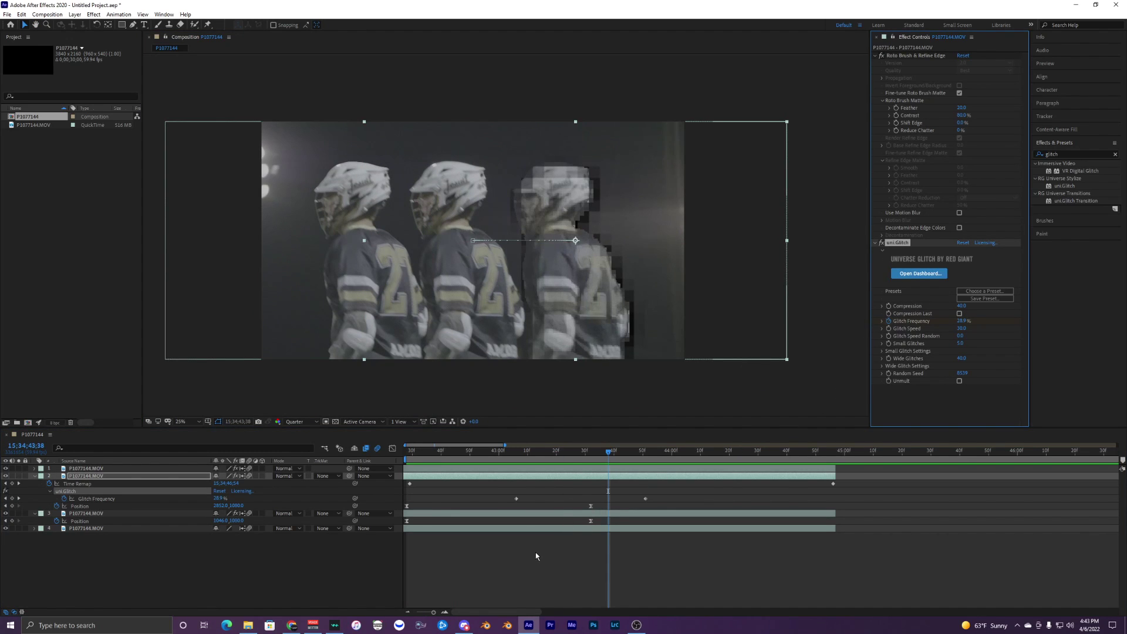
left_click(536, 556)
left_click(407, 451)
left_click(421, 514)
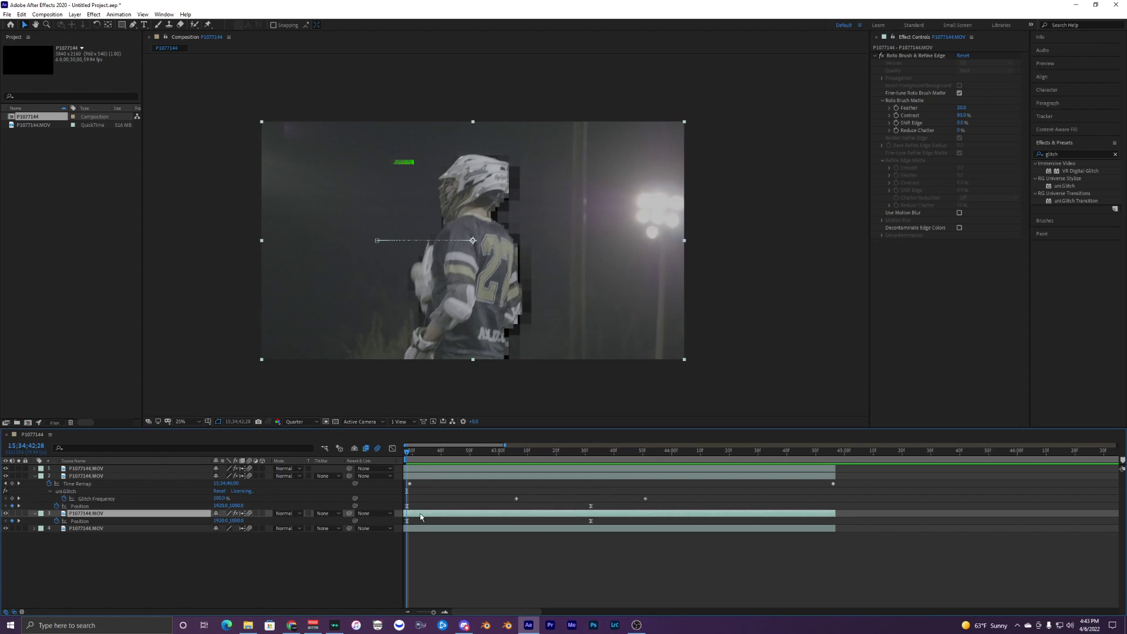
key("ctrl+v")
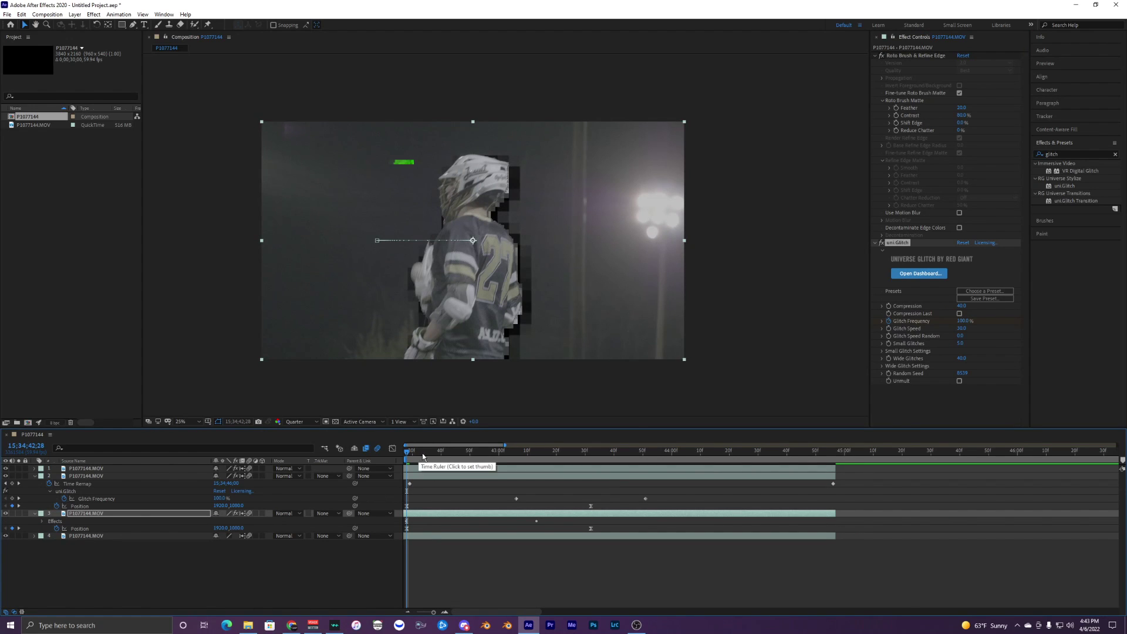
Step: Reveal the third layer's keyframes and shift its pasted Glitch Frequency keyframes to line up with those on the second layer
key("space")
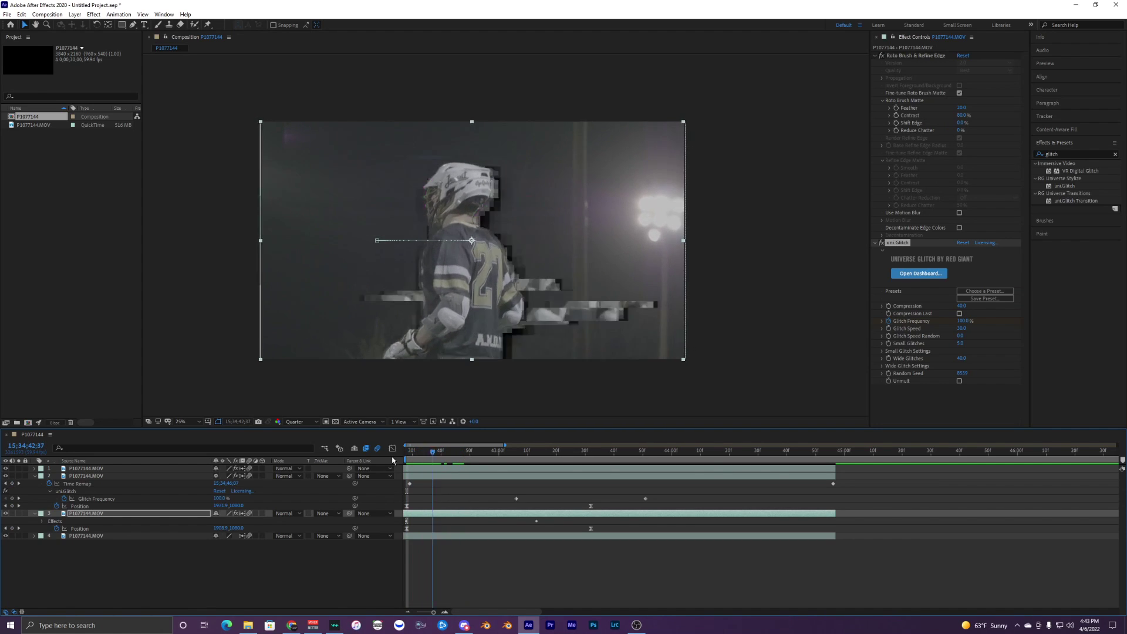
key("space")
key("u")
left_click_drag(564, 532, 405, 540)
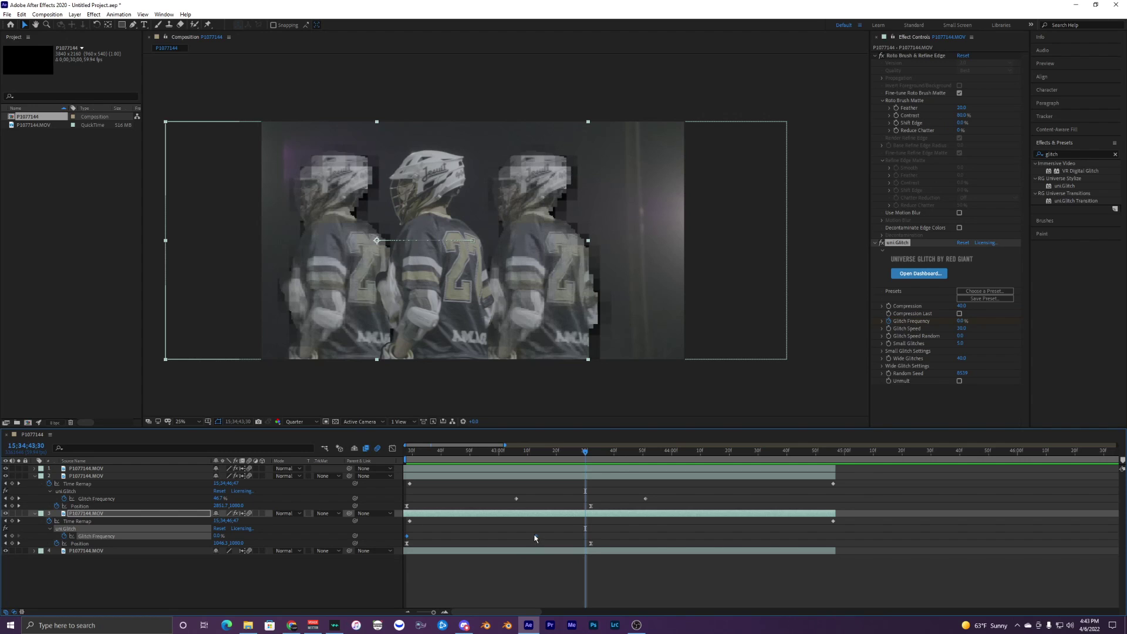
left_click_drag(535, 537, 645, 535)
Step: Lower the Random Seed of the third layer's uni.Glitch so its pattern differs from the second layer's at 15;34;42;57
left_click_drag(519, 455, 491, 468)
key("space")
scroll(556, 260, "up", 2)
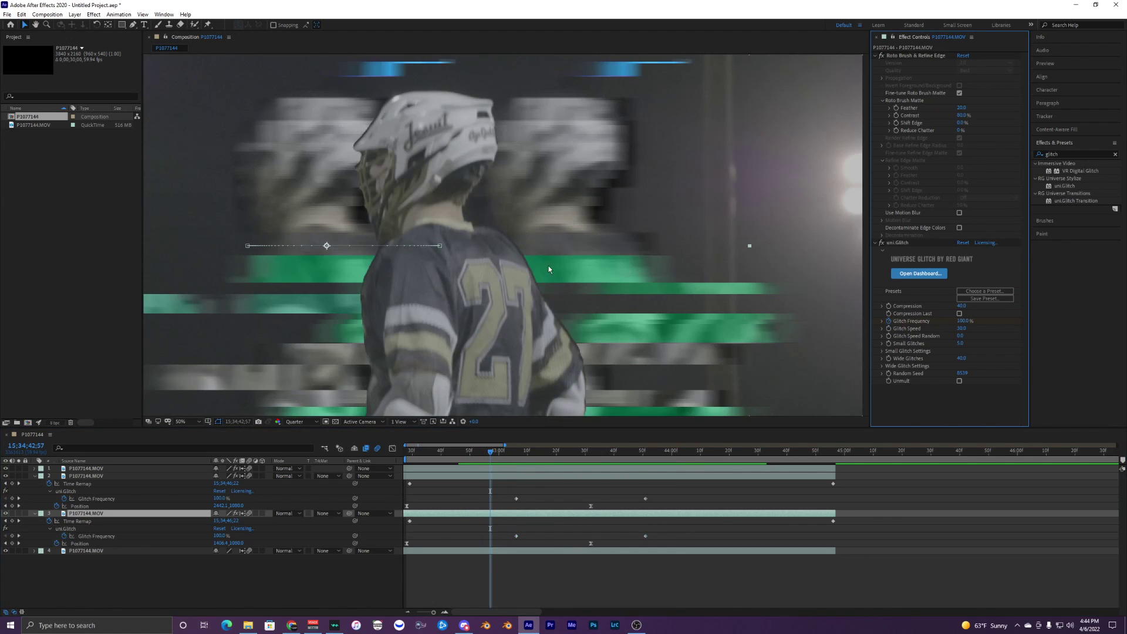
left_click_drag(556, 260, 610, 155)
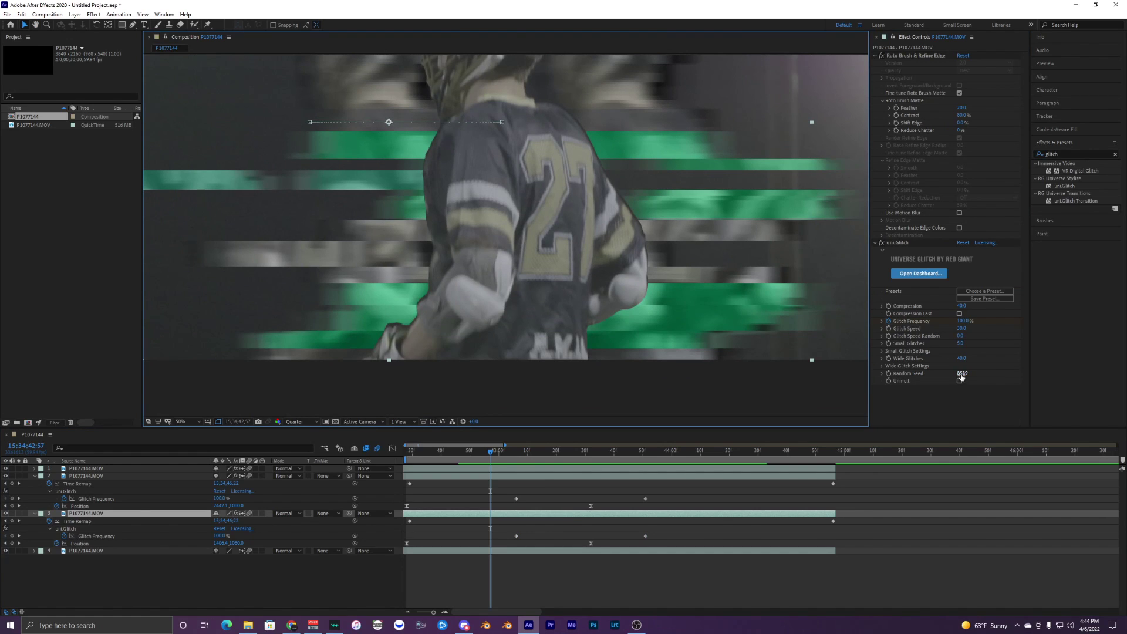
left_click_drag(961, 373, 934, 372)
scroll(504, 226, "down", 2)
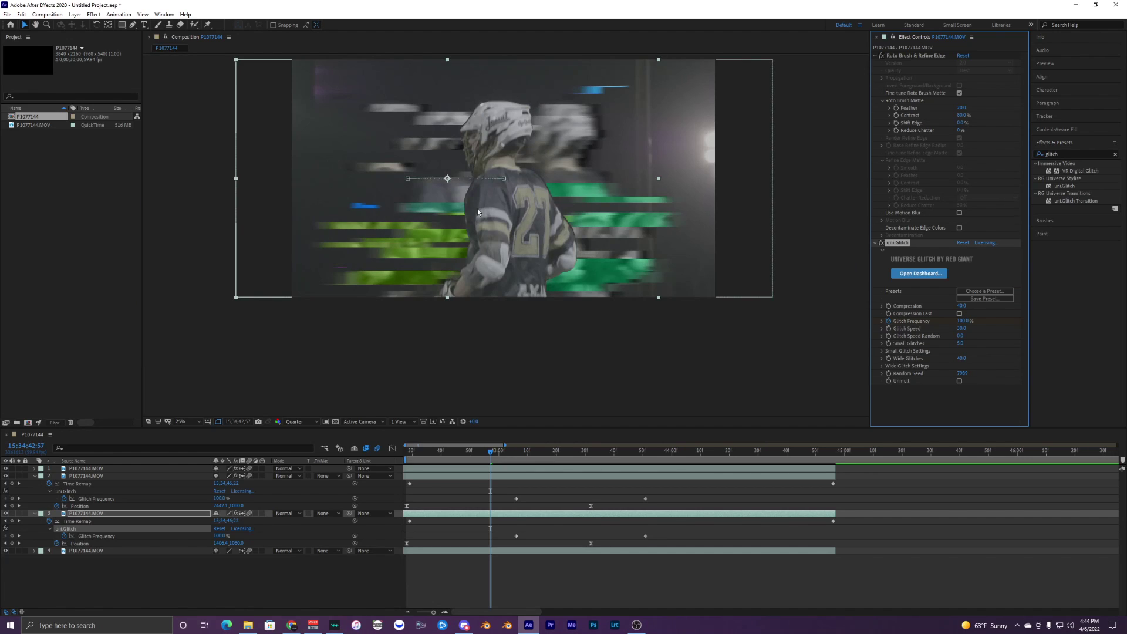
Step: Preview the glitching player copies from the start, and inspect the frame at 15;34;43;21
key("space")
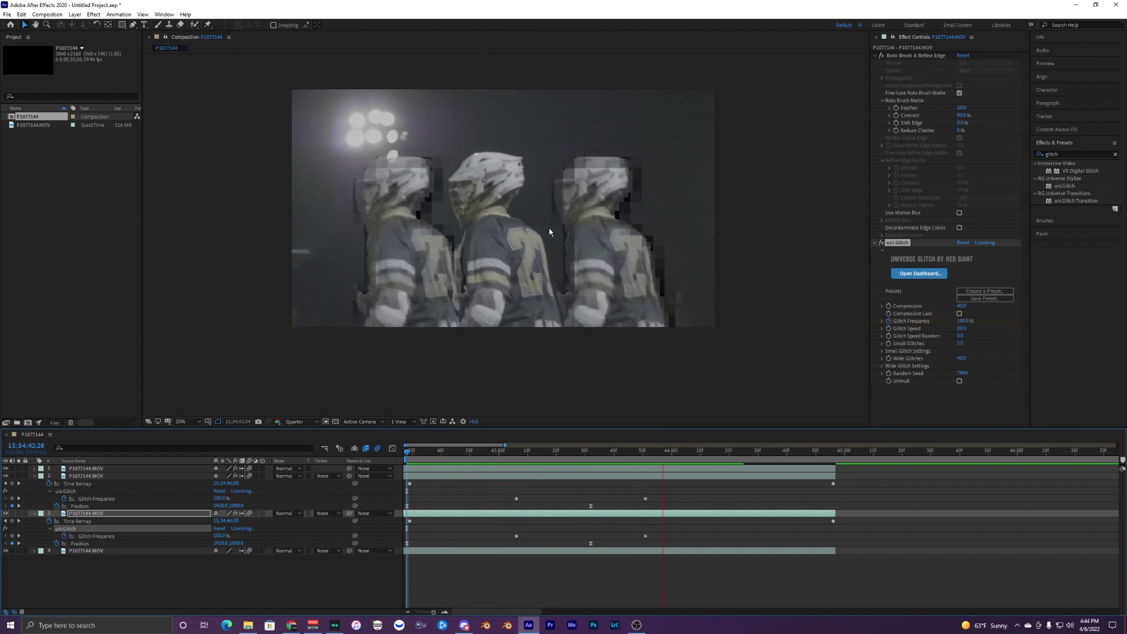
key("space")
key("space")
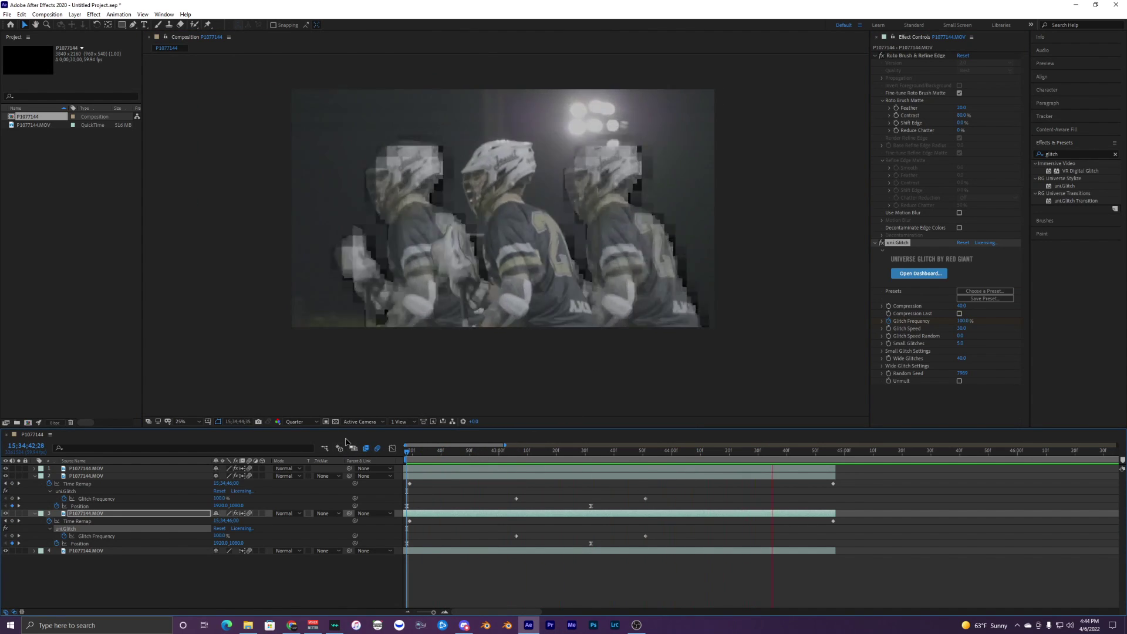
left_click_drag(522, 451, 560, 452)
Step: Search the available effects for "rough" and clear the search
left_click(1070, 154)
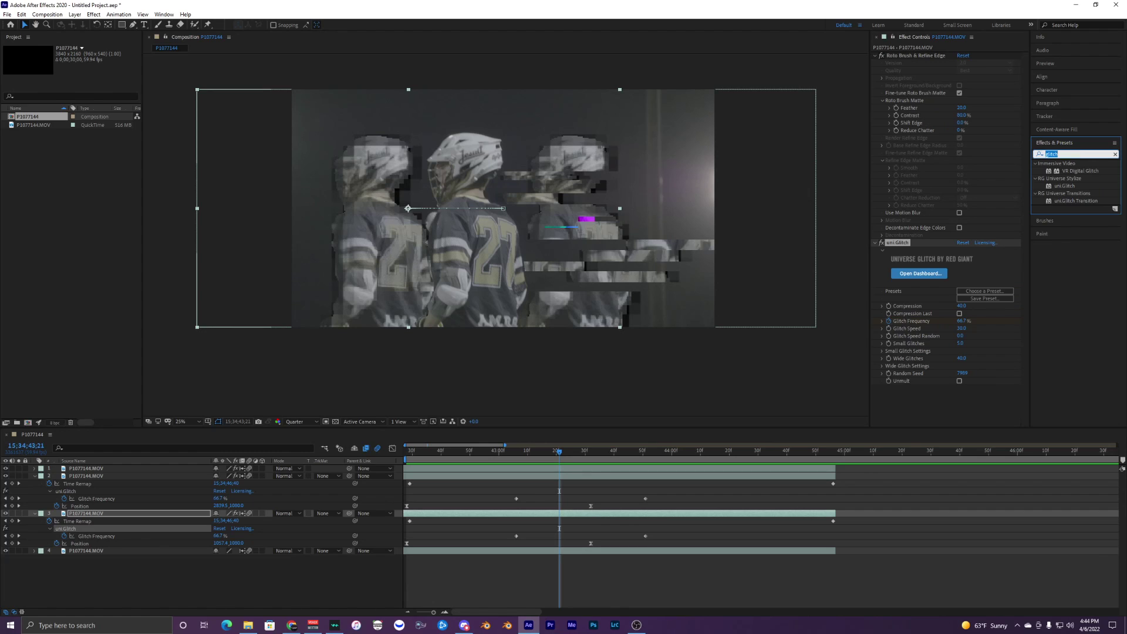
type("rough")
left_click(1115, 154)
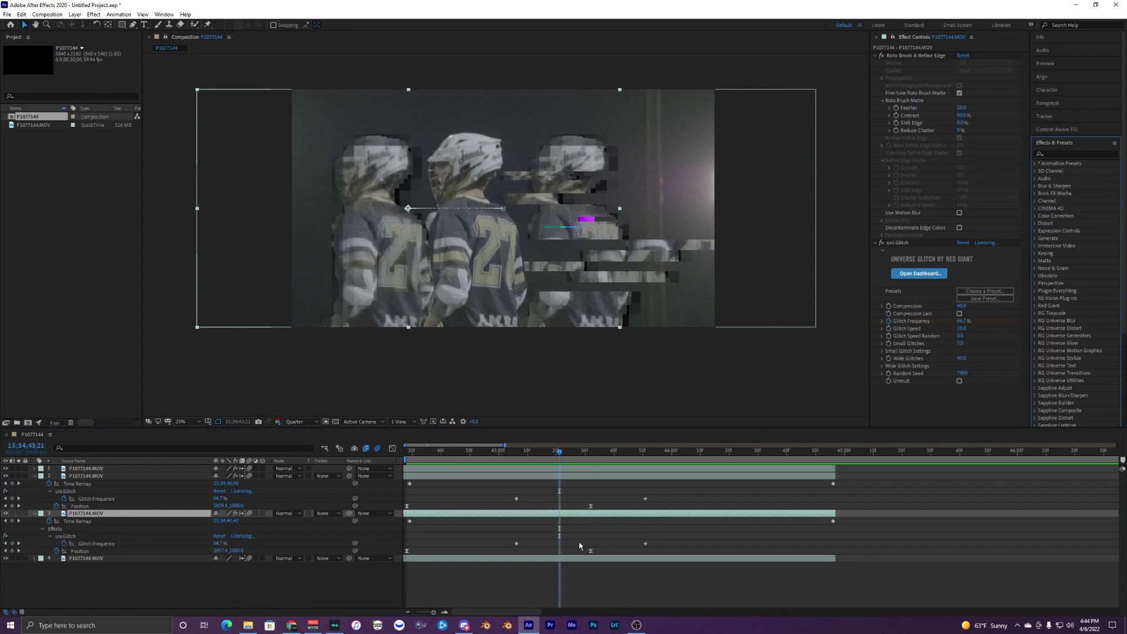
Step: Collapse the second and third layers' properties and review the glitch animation from the start up to 15;34;42;58
left_click(33, 514)
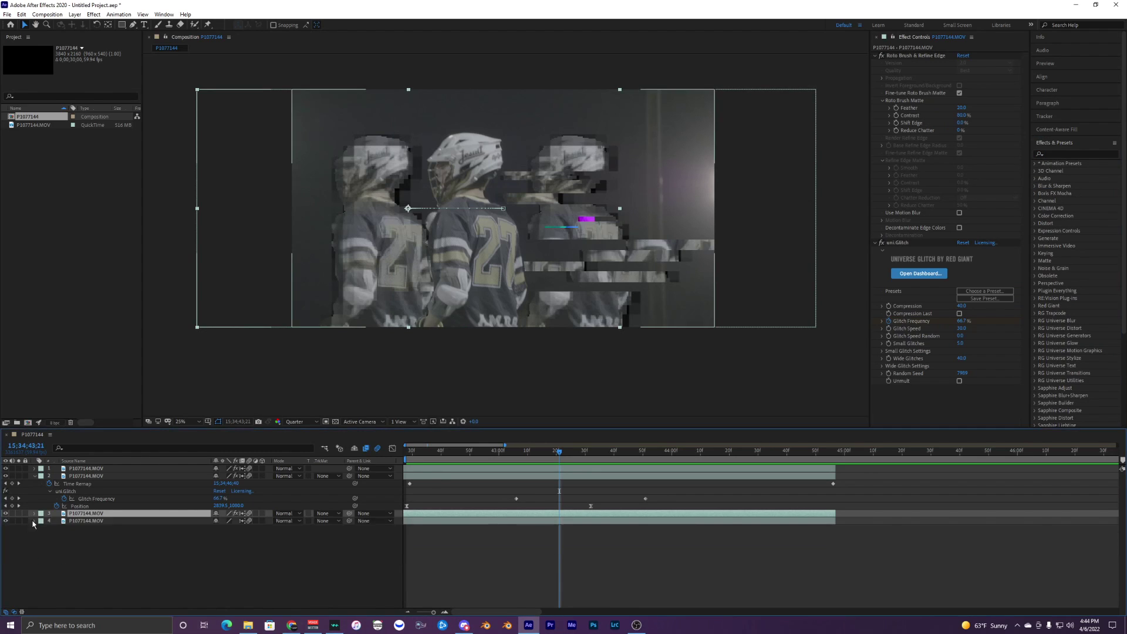
left_click(34, 476)
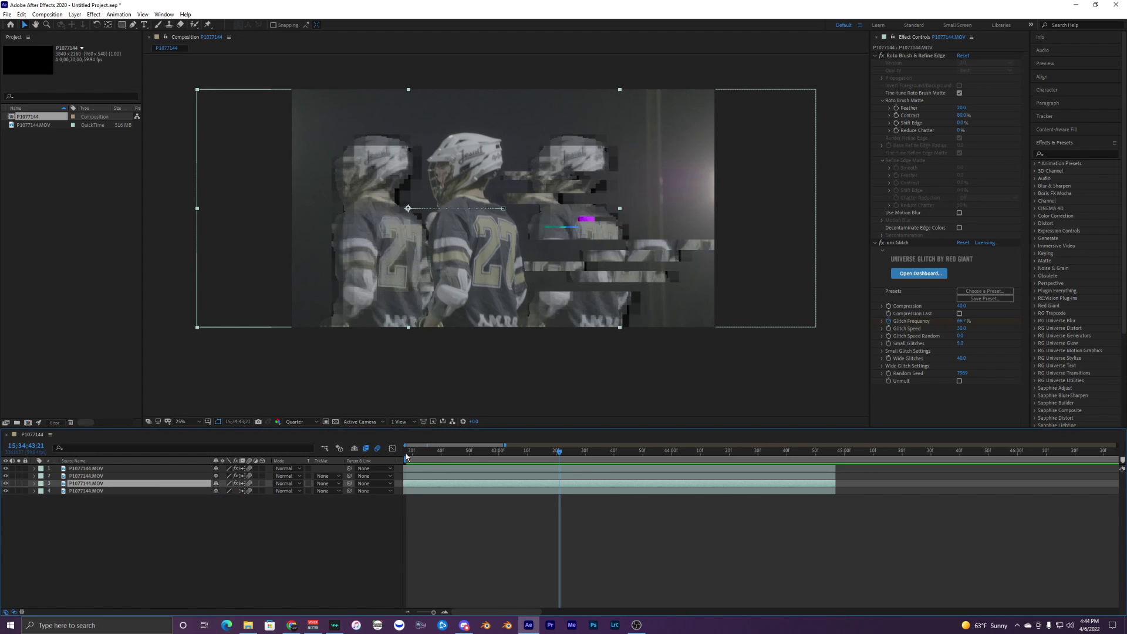
left_click(406, 452)
key("space")
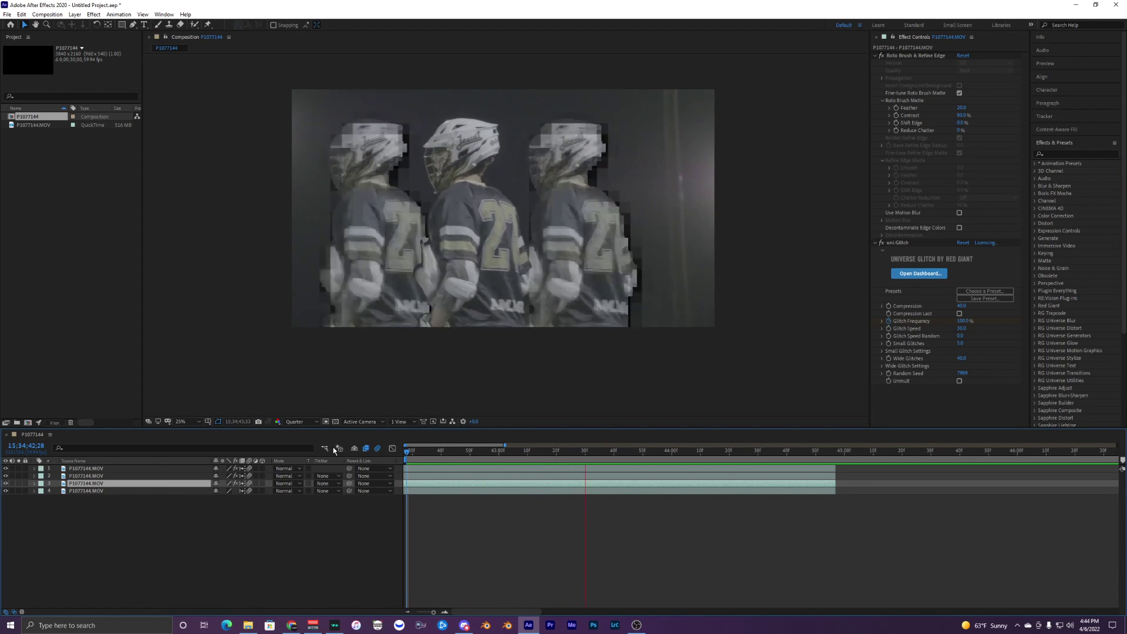
left_click(427, 458)
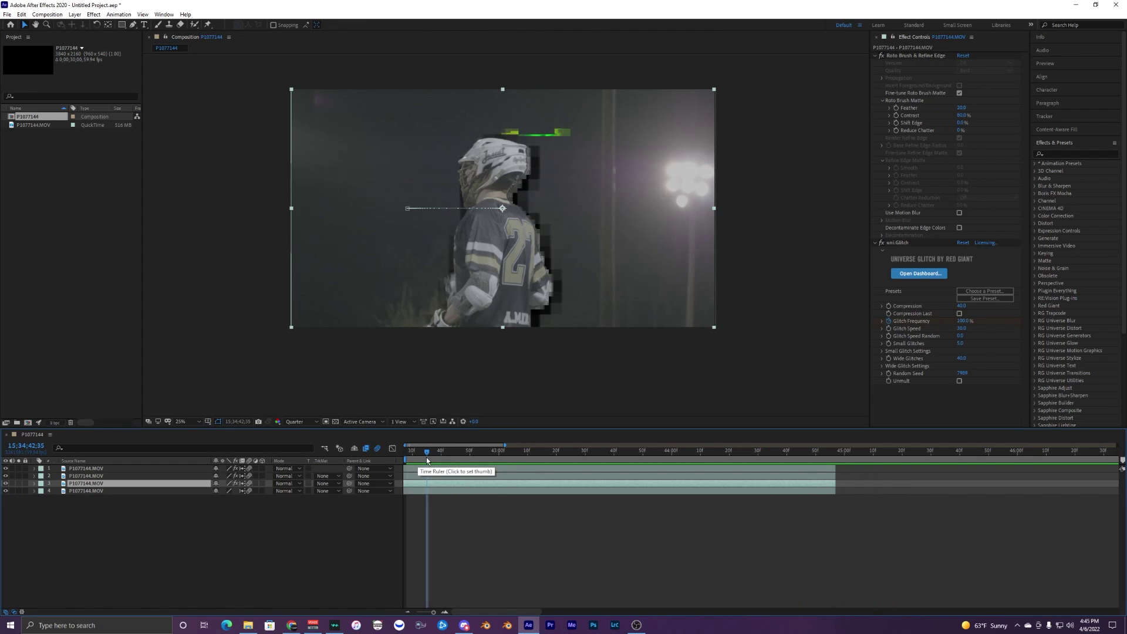
left_click_drag(427, 455, 493, 451)
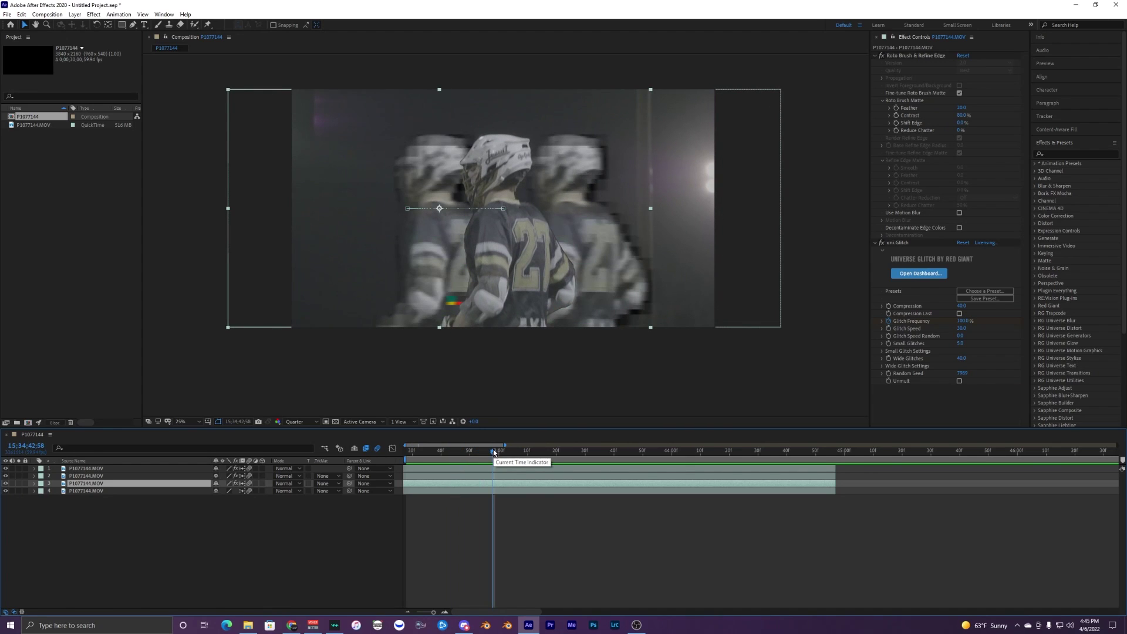